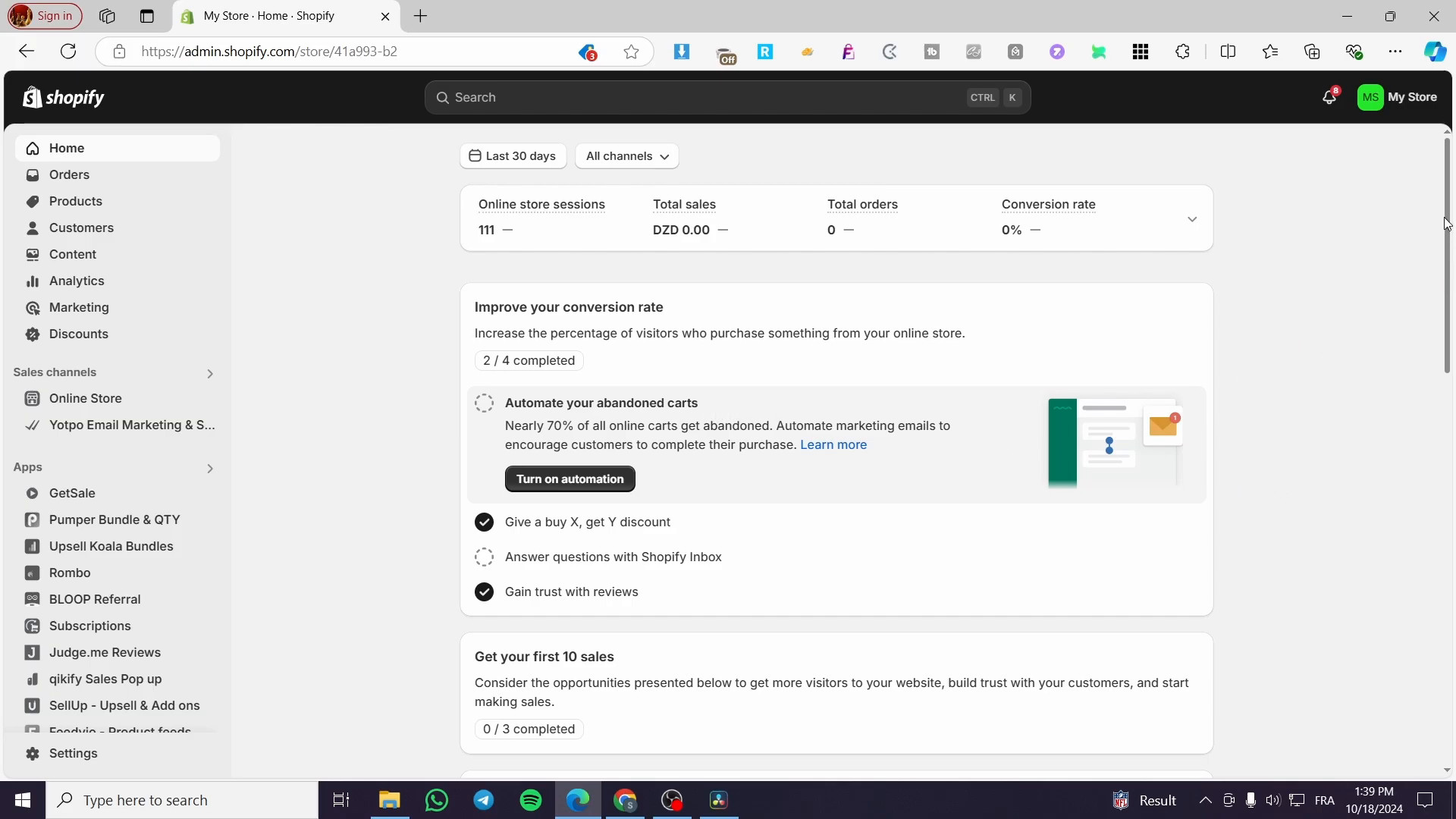
Search the Shopify App Store for "currency converter" from the store admin.
mouse_move(1444, 223)
mouse_down()
mouse_move(1445, 242)
mouse_move(1443, 198)
mouse_up()
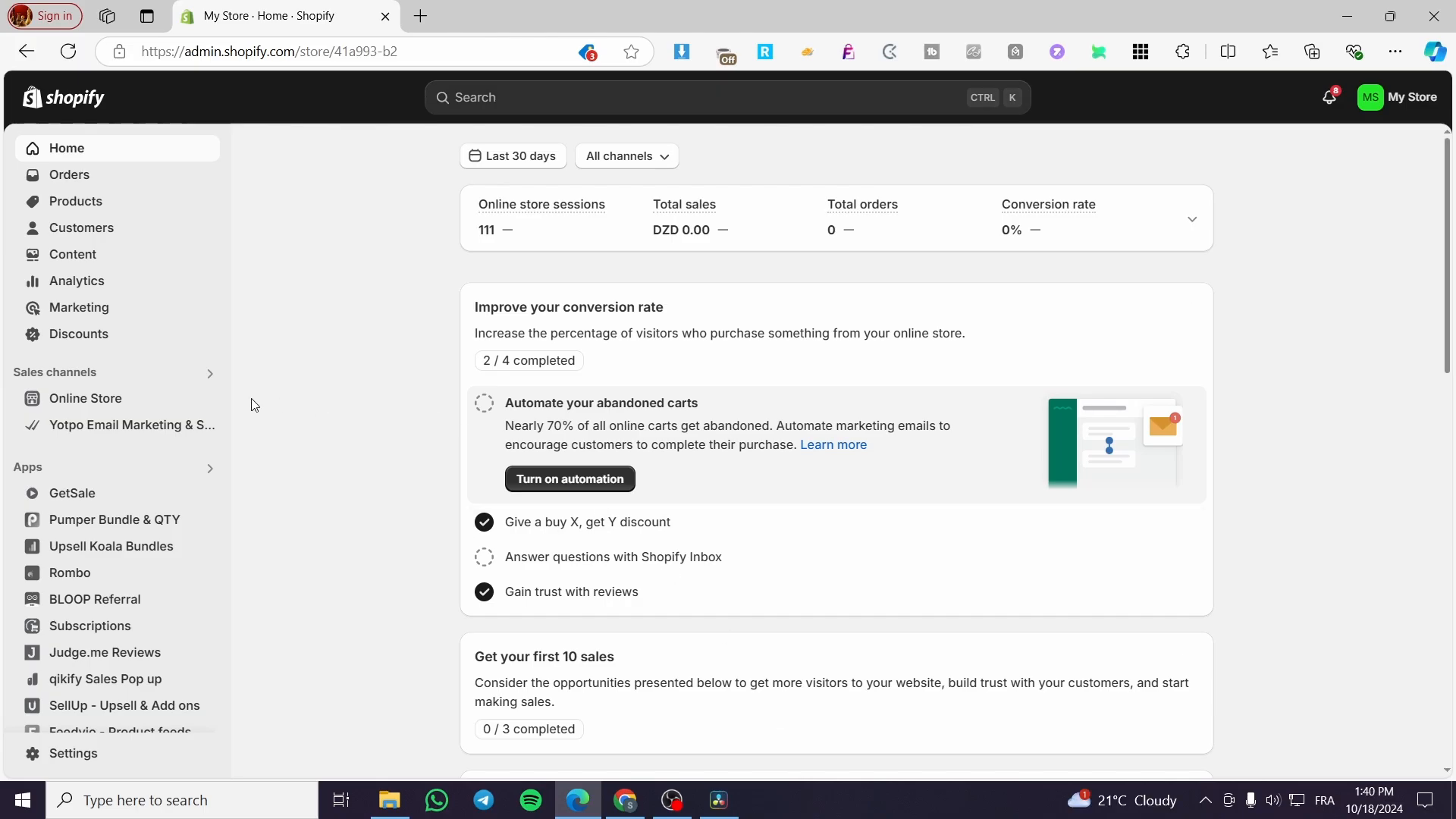
click(474, 97)
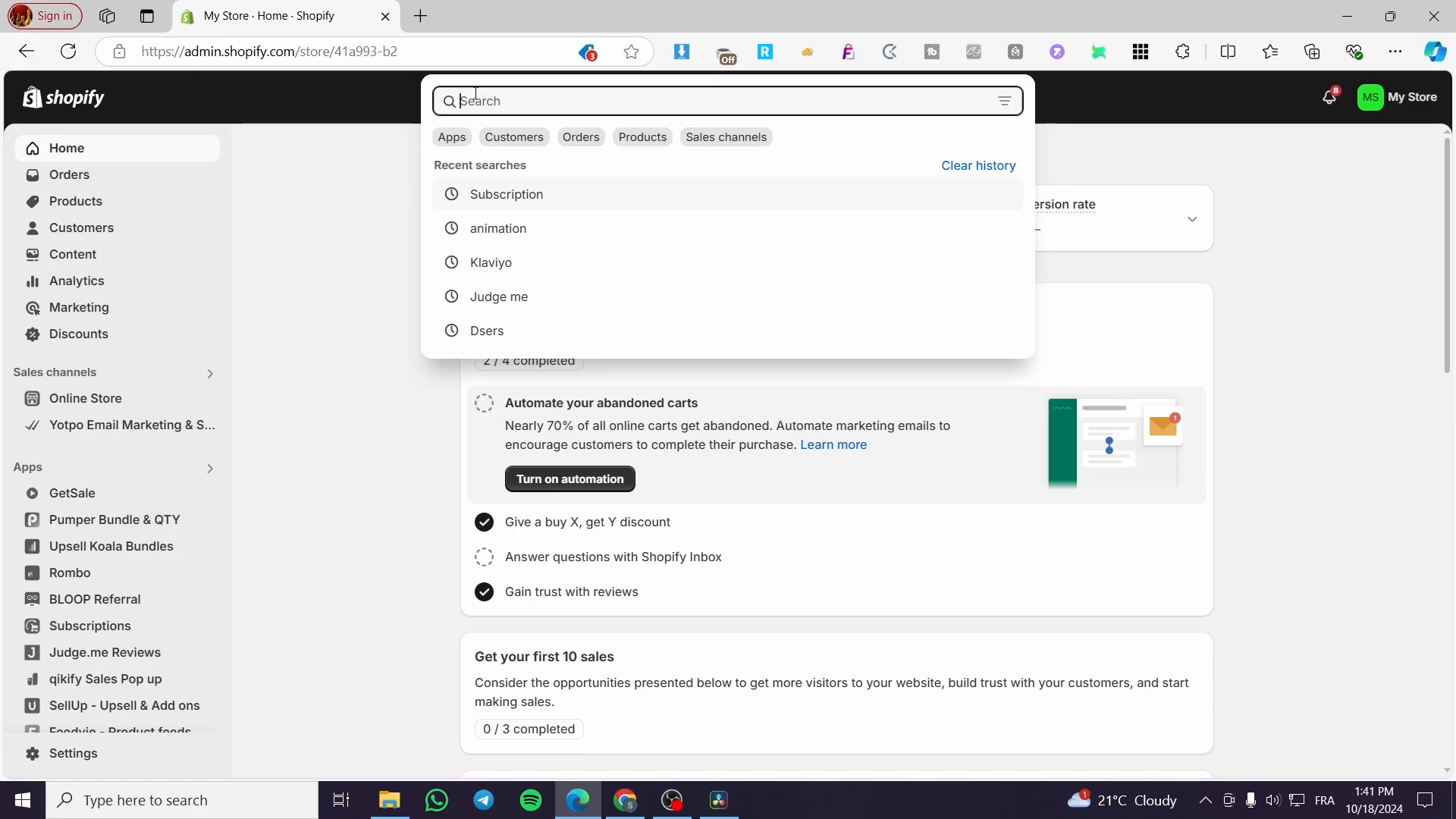
text(cu)
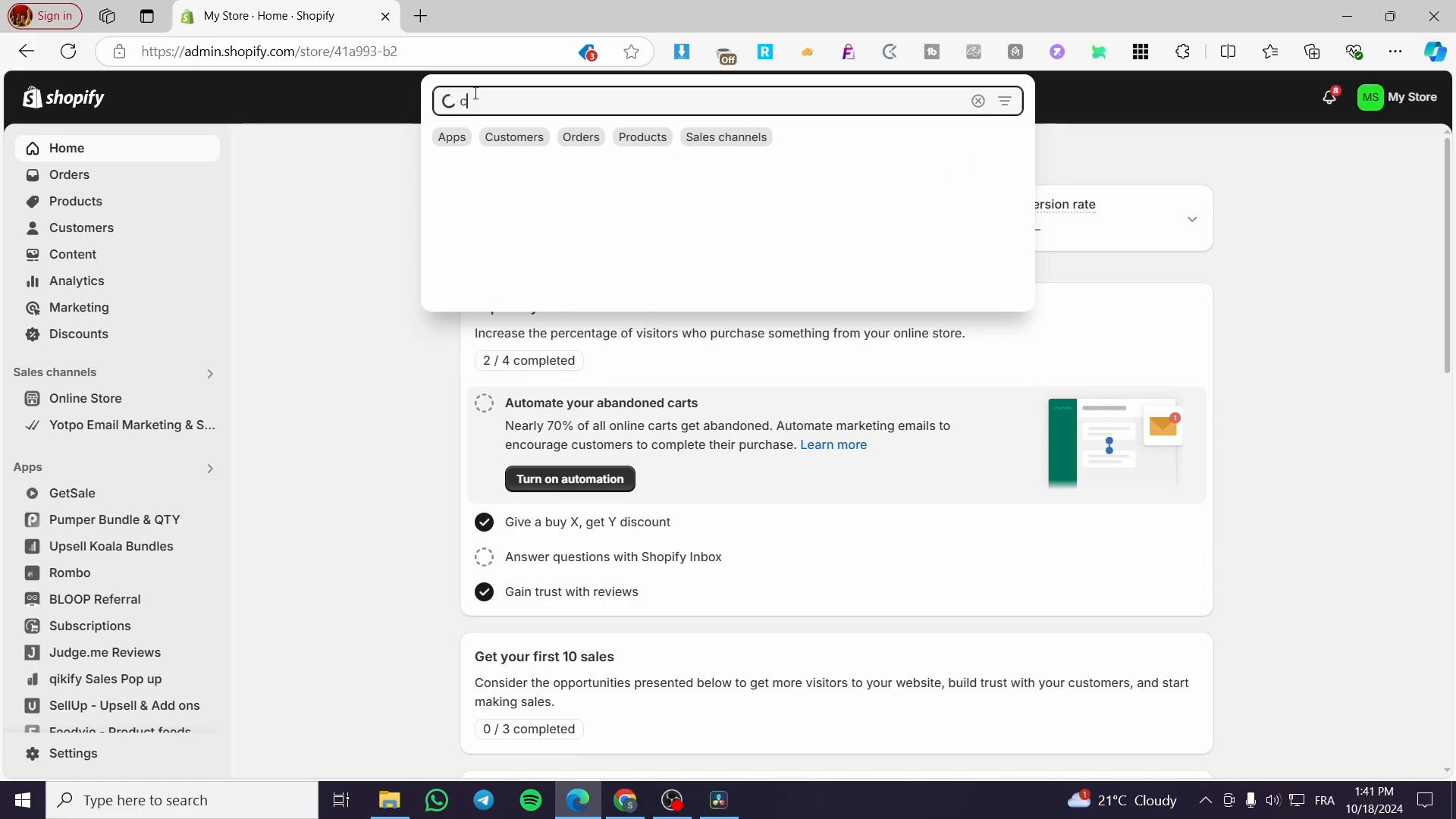
text(rren)
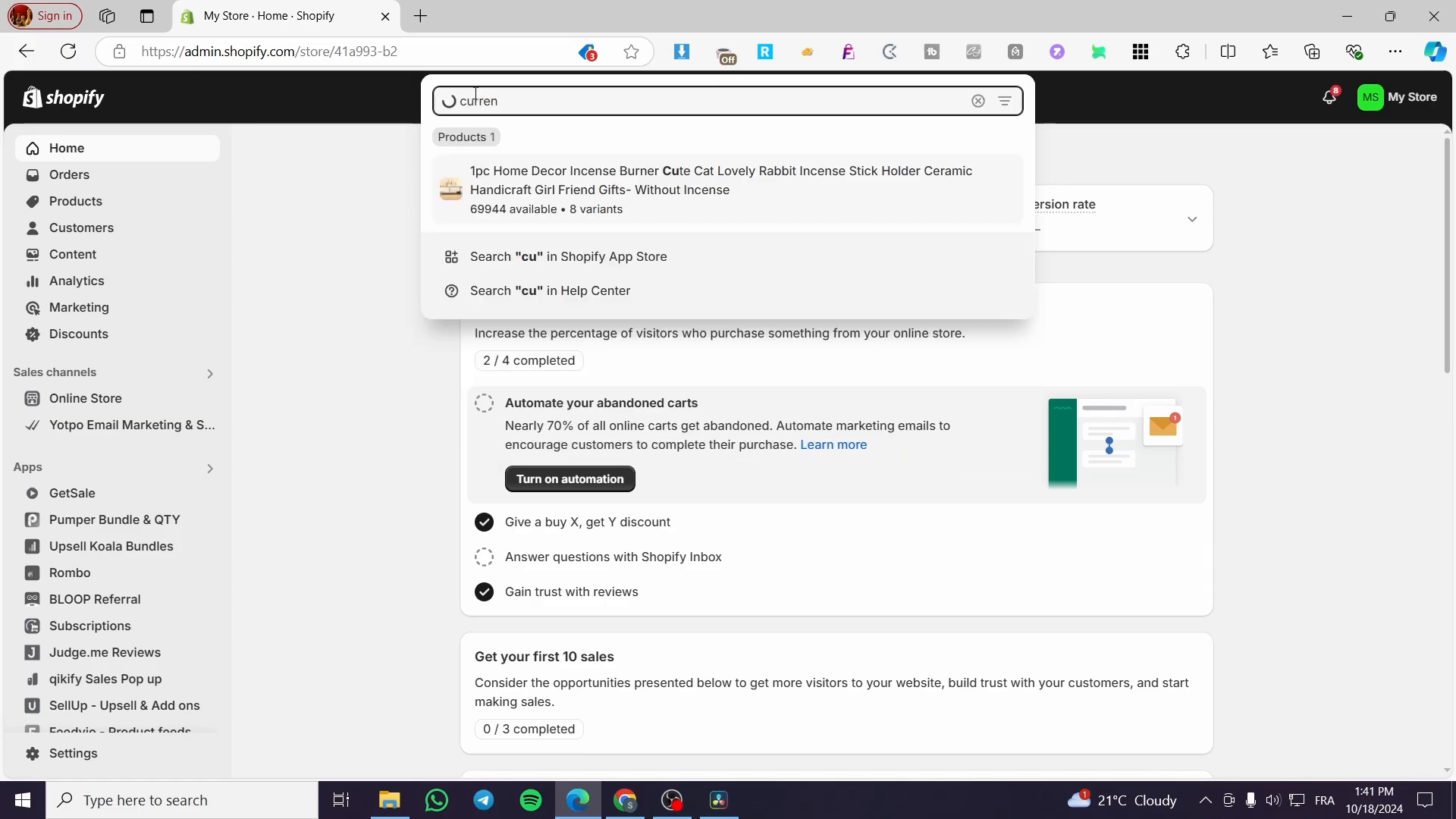
text(cy co)
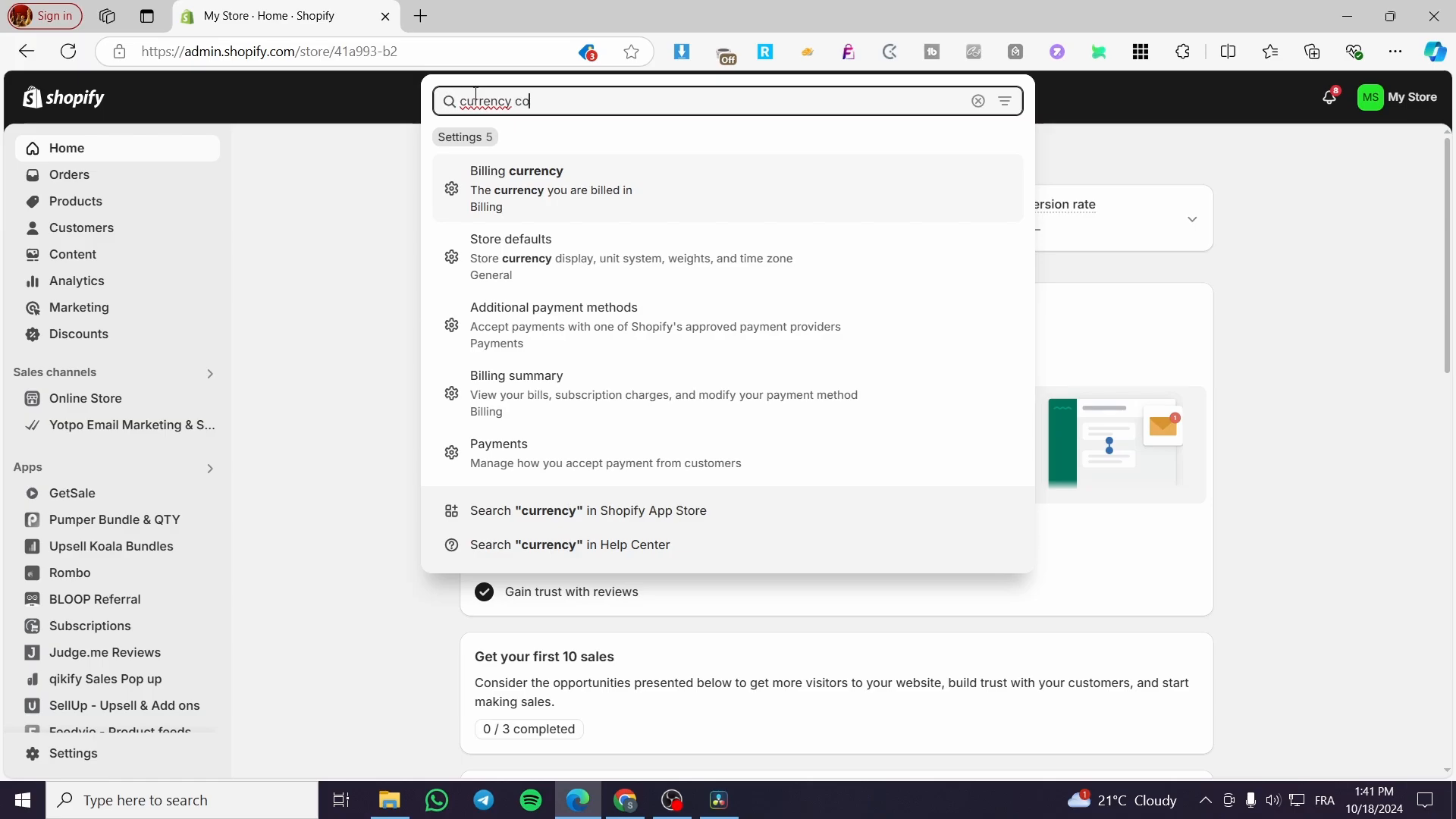
text(nverter)
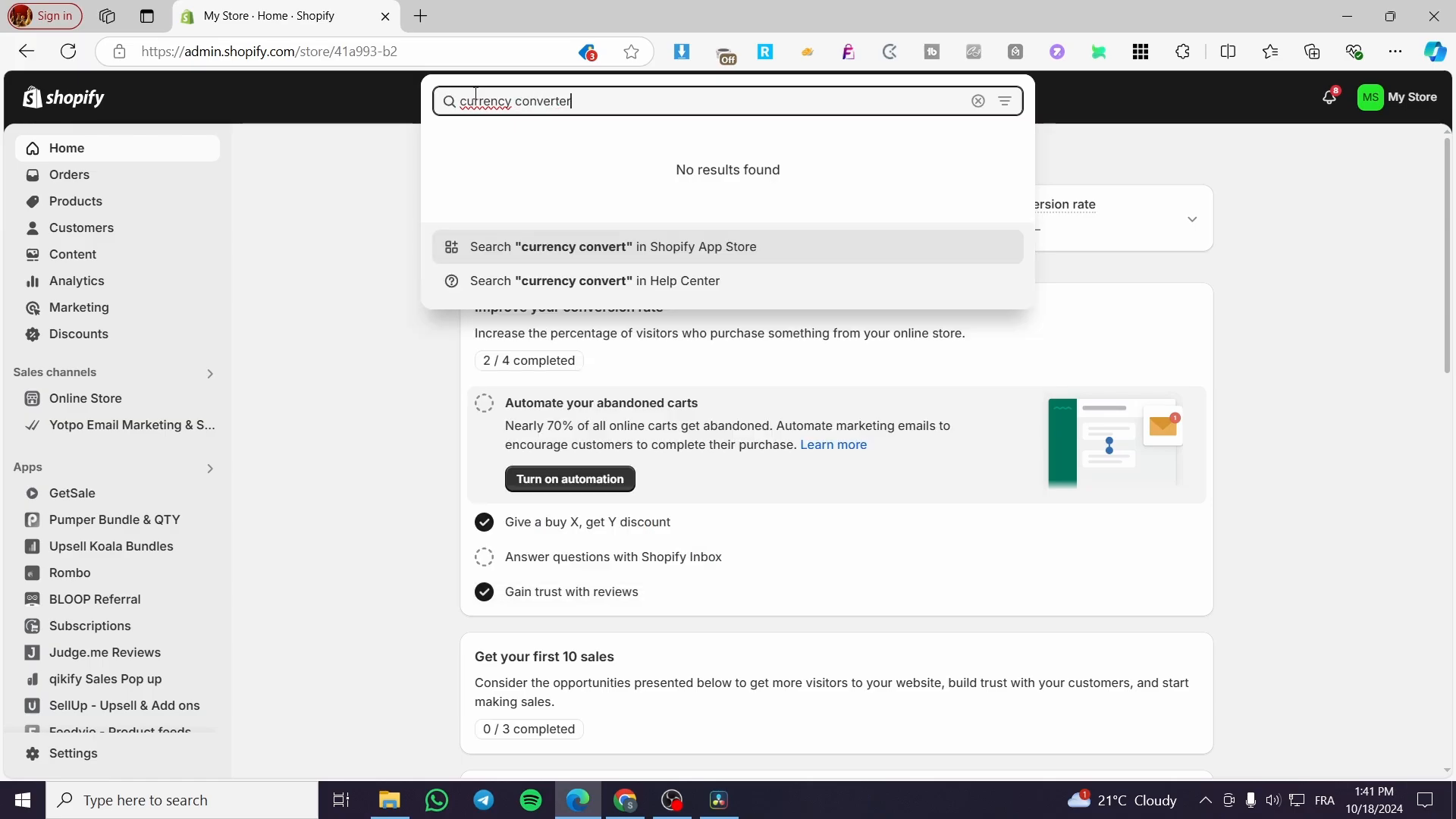
key(Return)
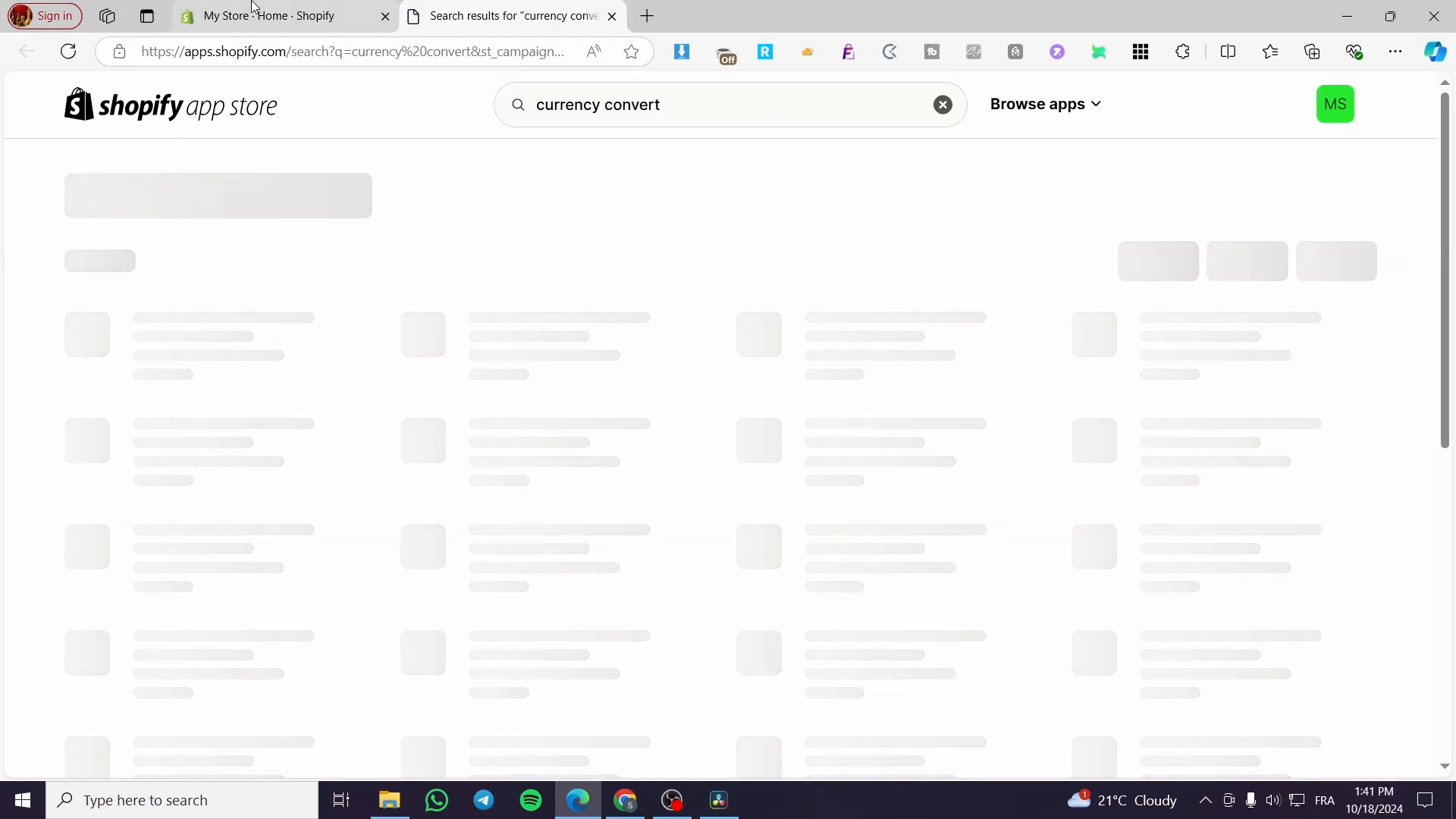
click(266, 16)
key(ctrl+Tab)
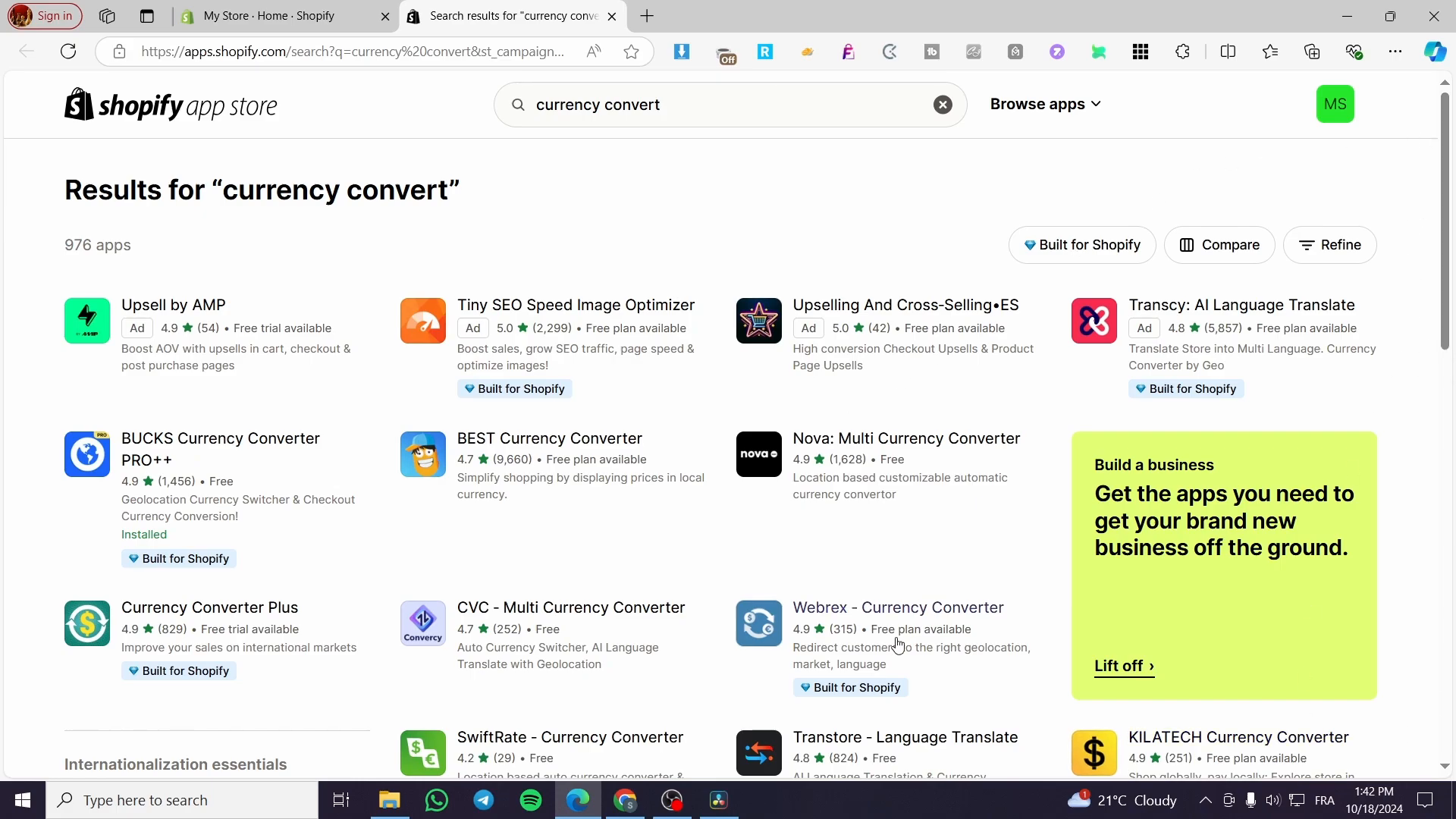
Compare the currency converter apps in the search results and view the BUCKS Currency Converter PRO++ listing.
scroll(759, 241, down, 1)
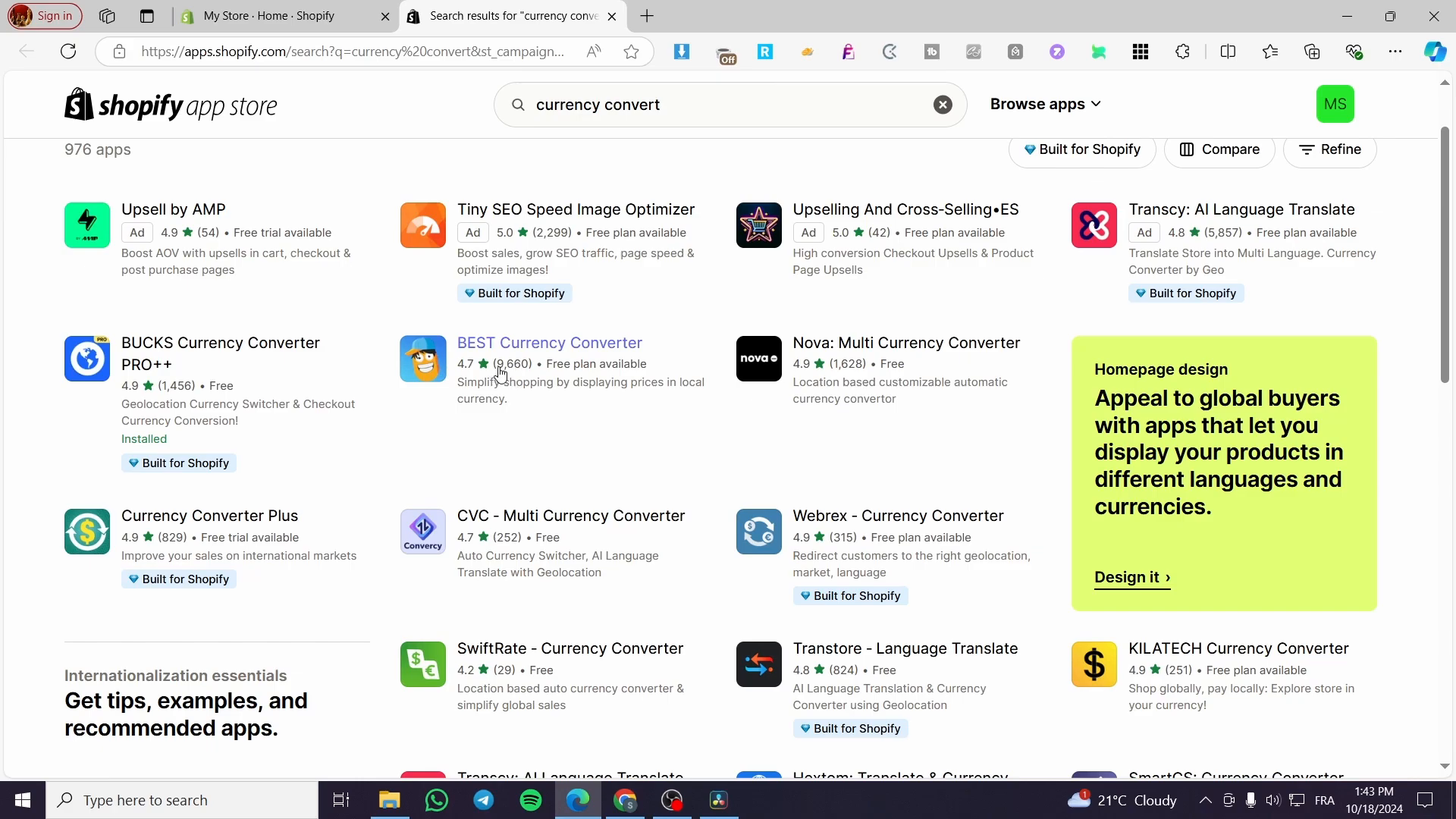
drag(497, 366, 536, 373)
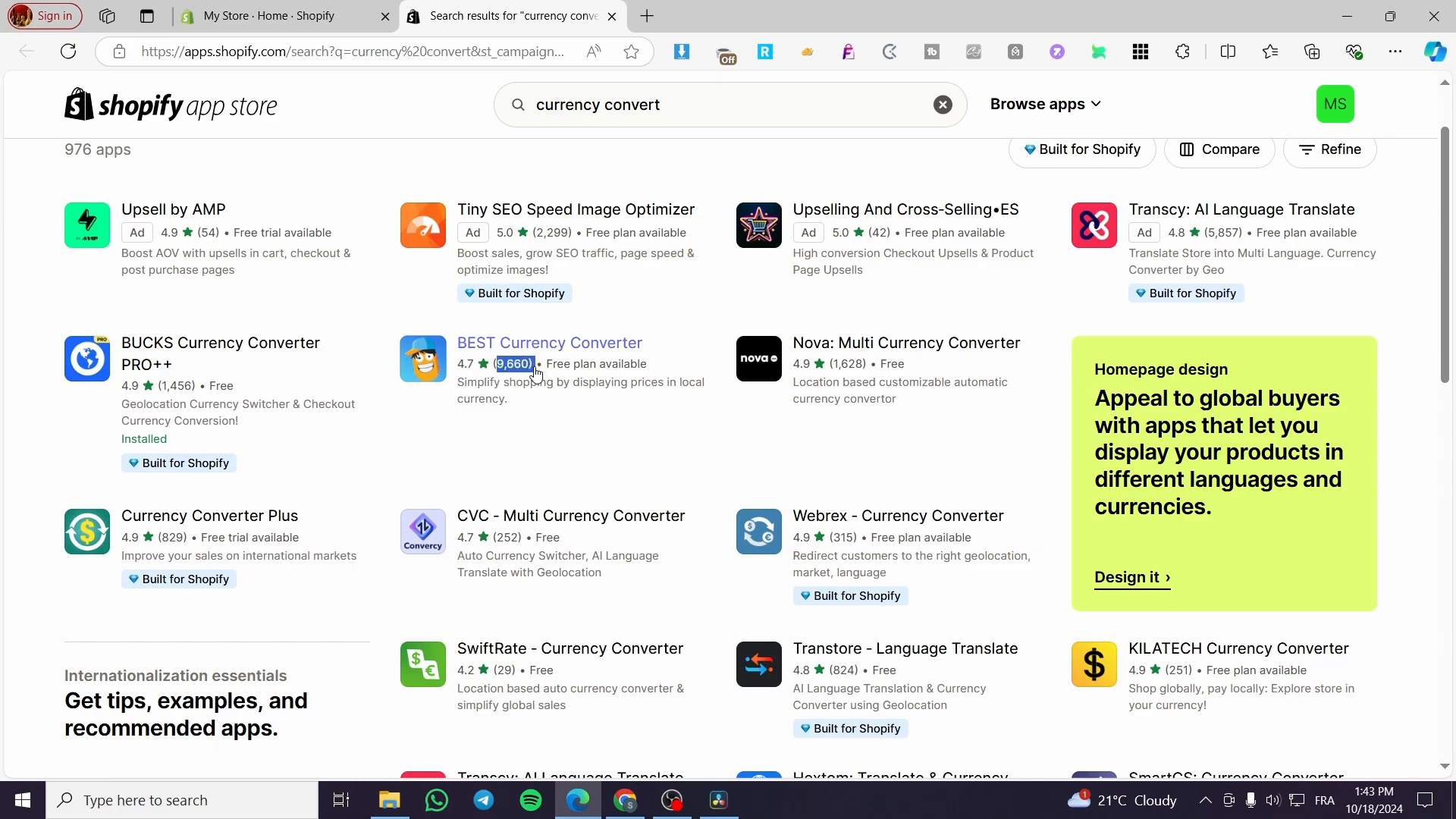
click(559, 432)
click(31, 53)
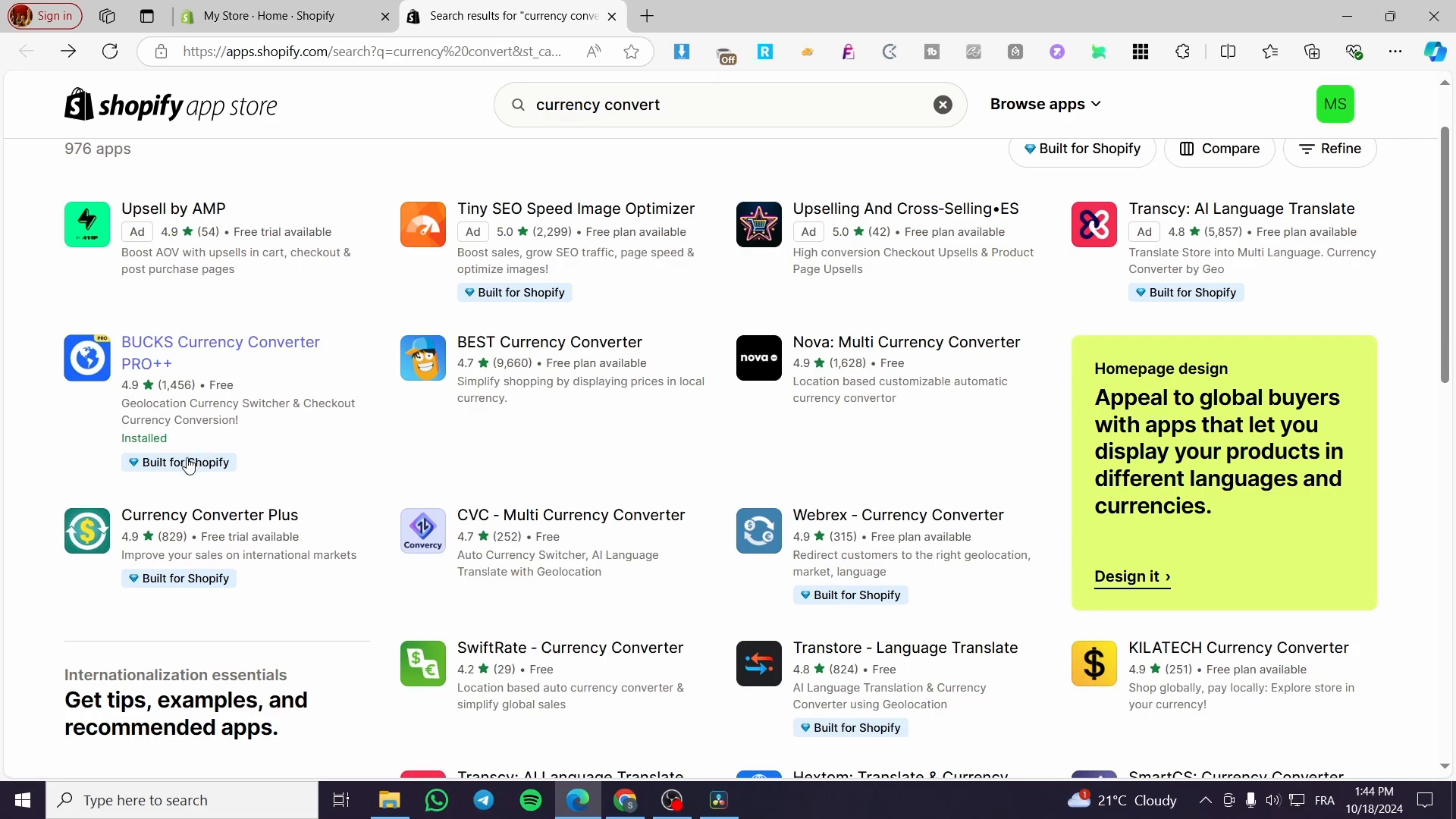
click(219, 351)
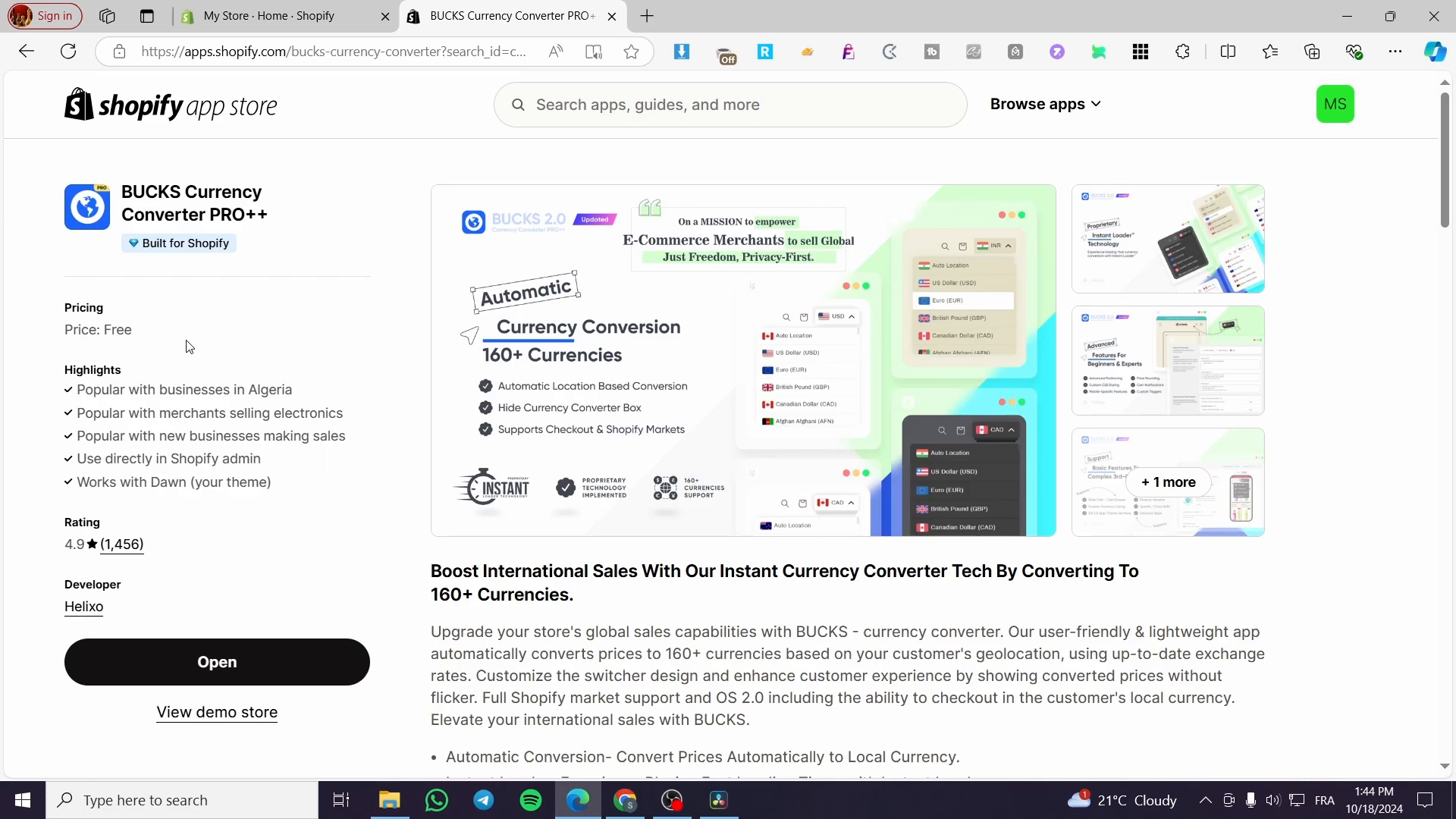
click(213, 12)
click(507, 15)
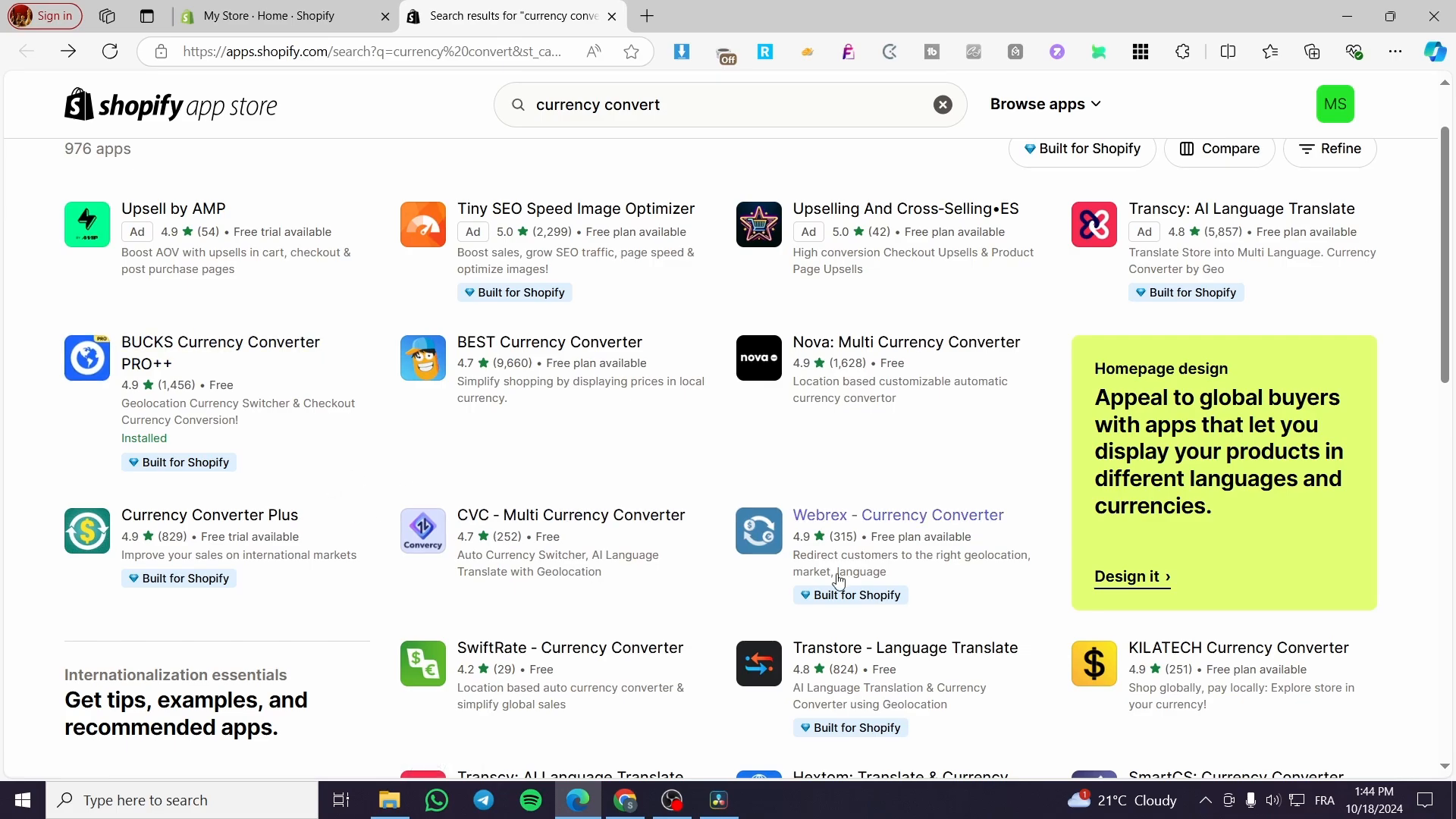
Install Currency Converter Plus in the store and approve its subscription with the 5-day free trial.
click(209, 532)
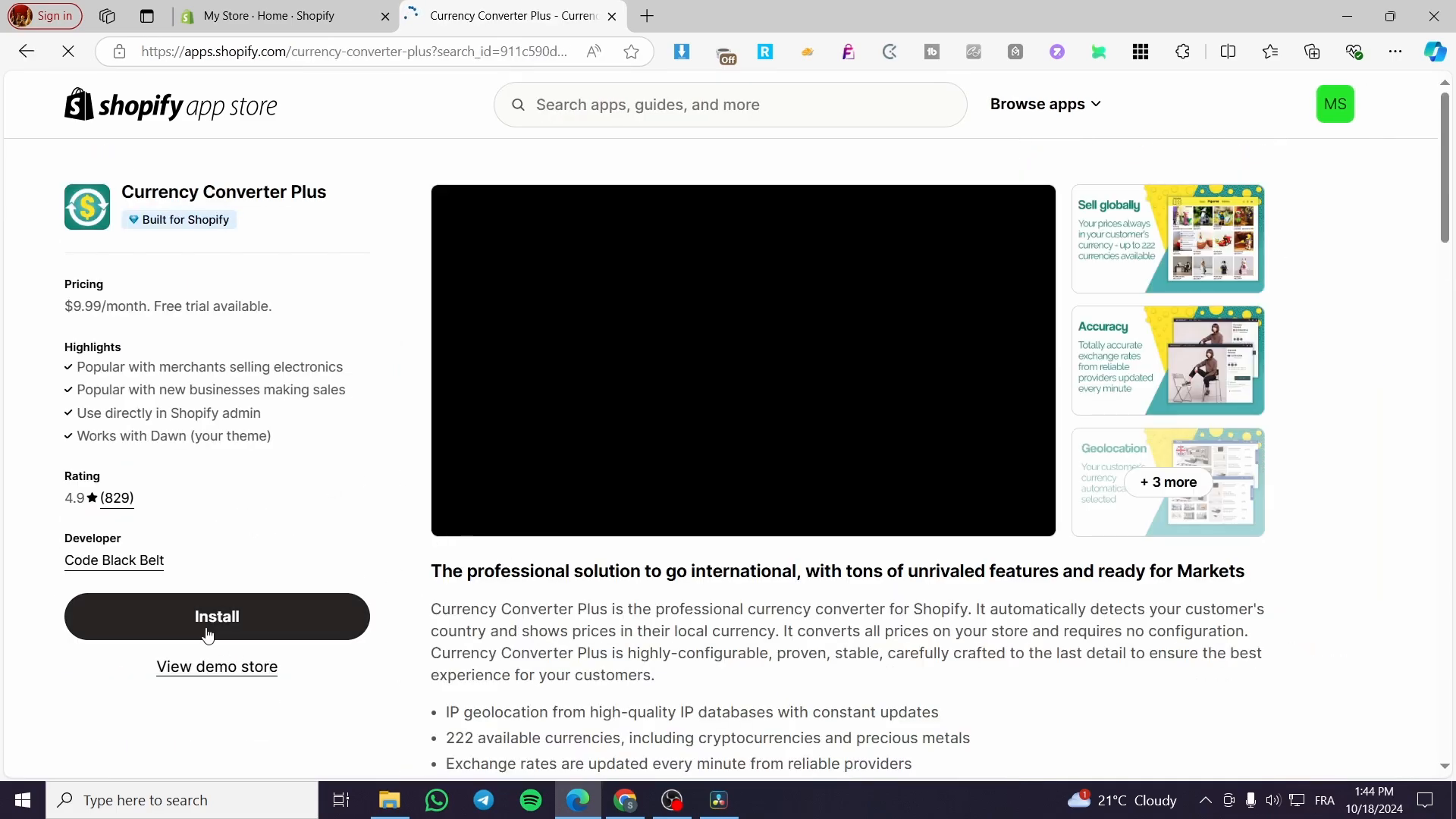
click(209, 633)
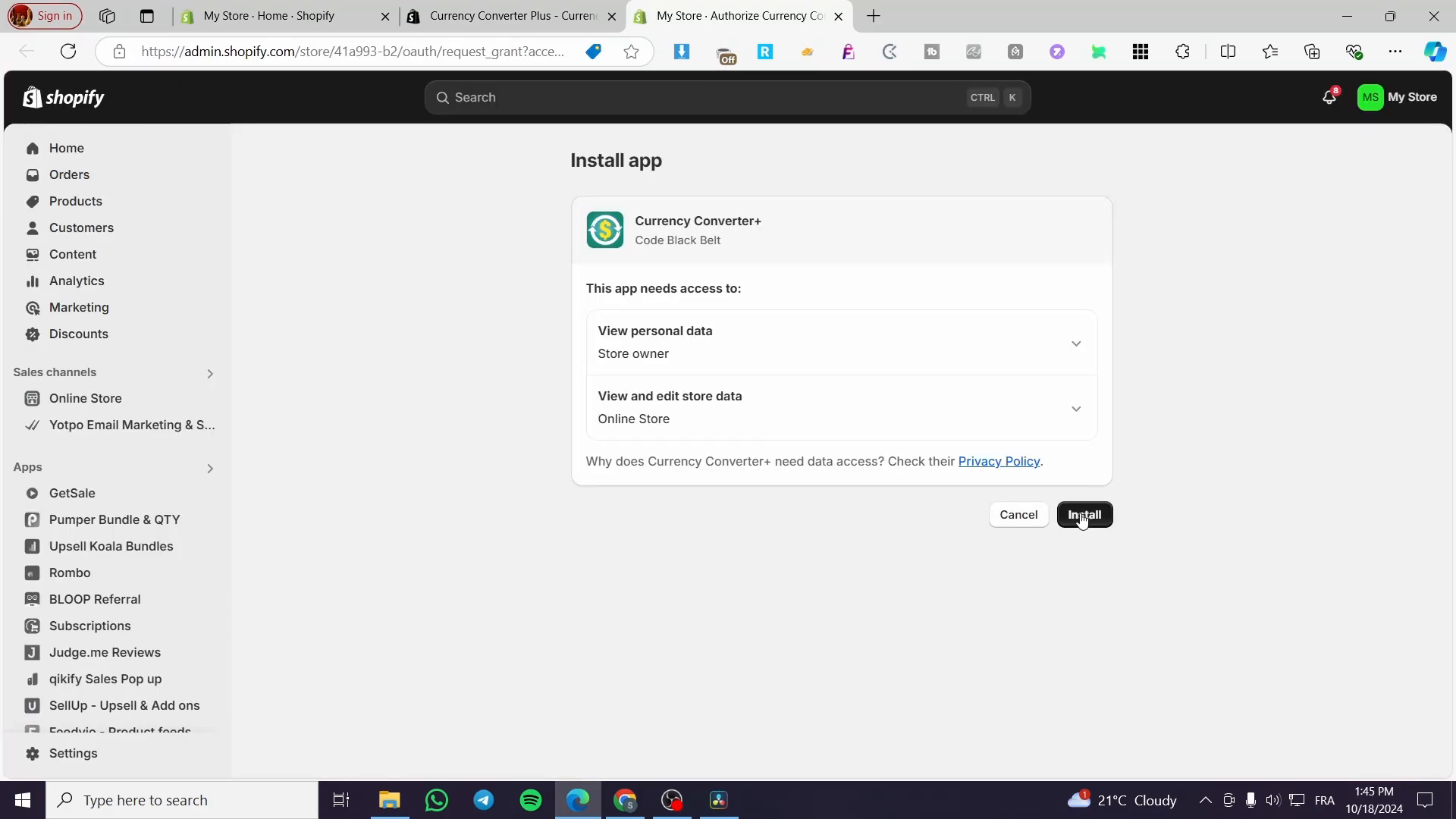
click(1081, 520)
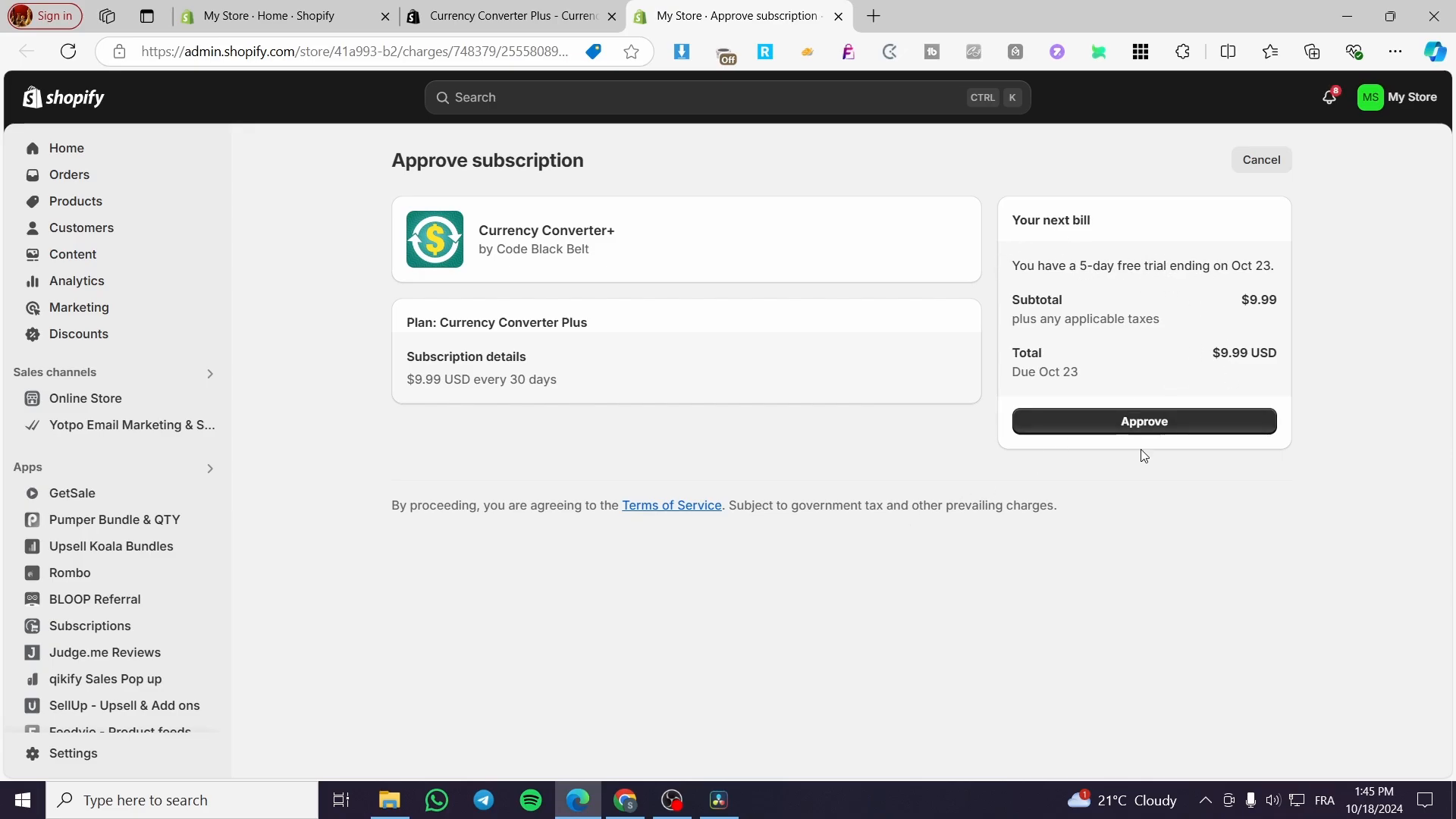
click(1140, 429)
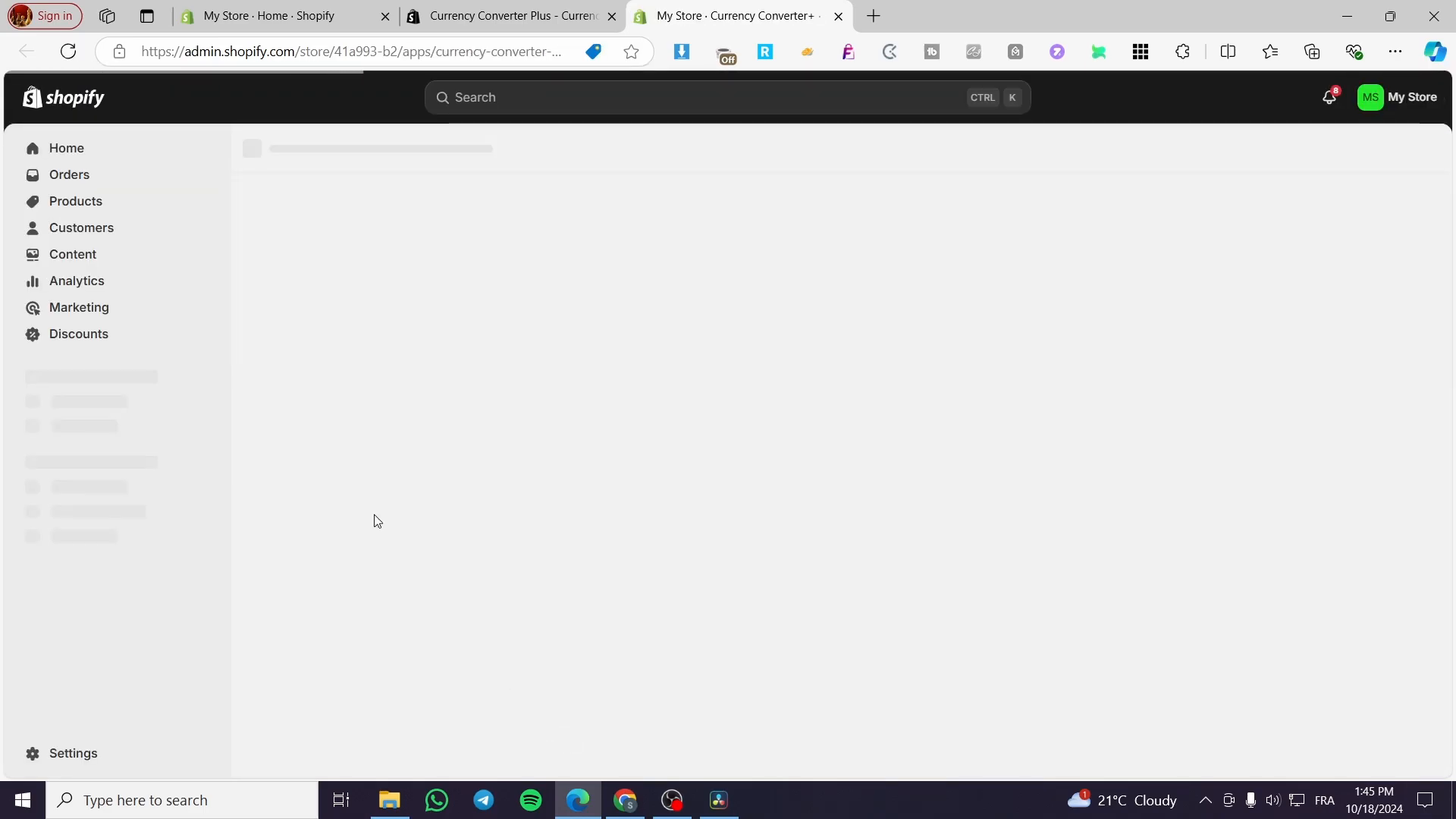
Return to the installed Currency Converter+ app, pin it in the admin navigation and move it to the head of the apps list.
click(436, 14)
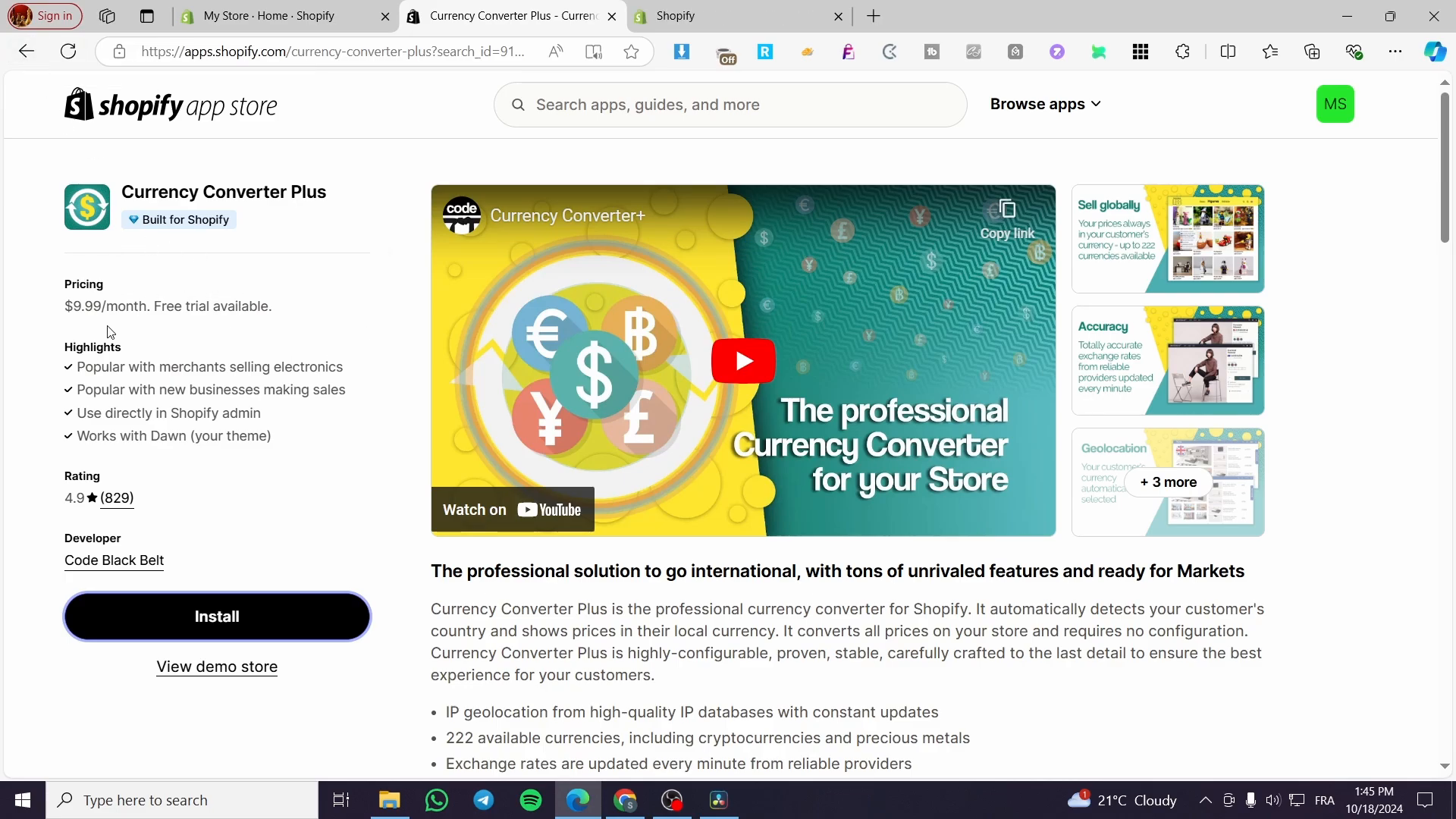
click(26, 51)
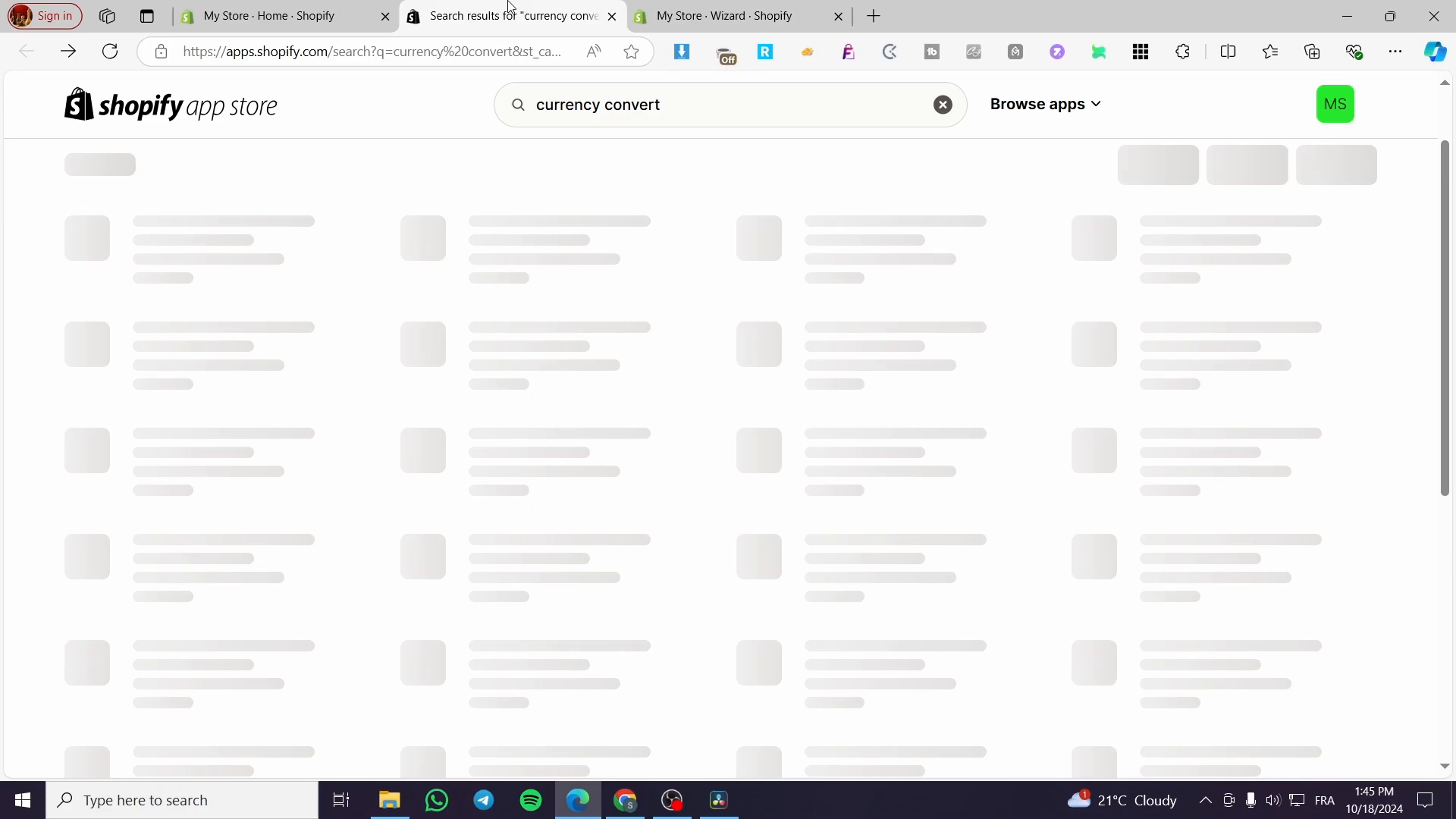
click(682, 11)
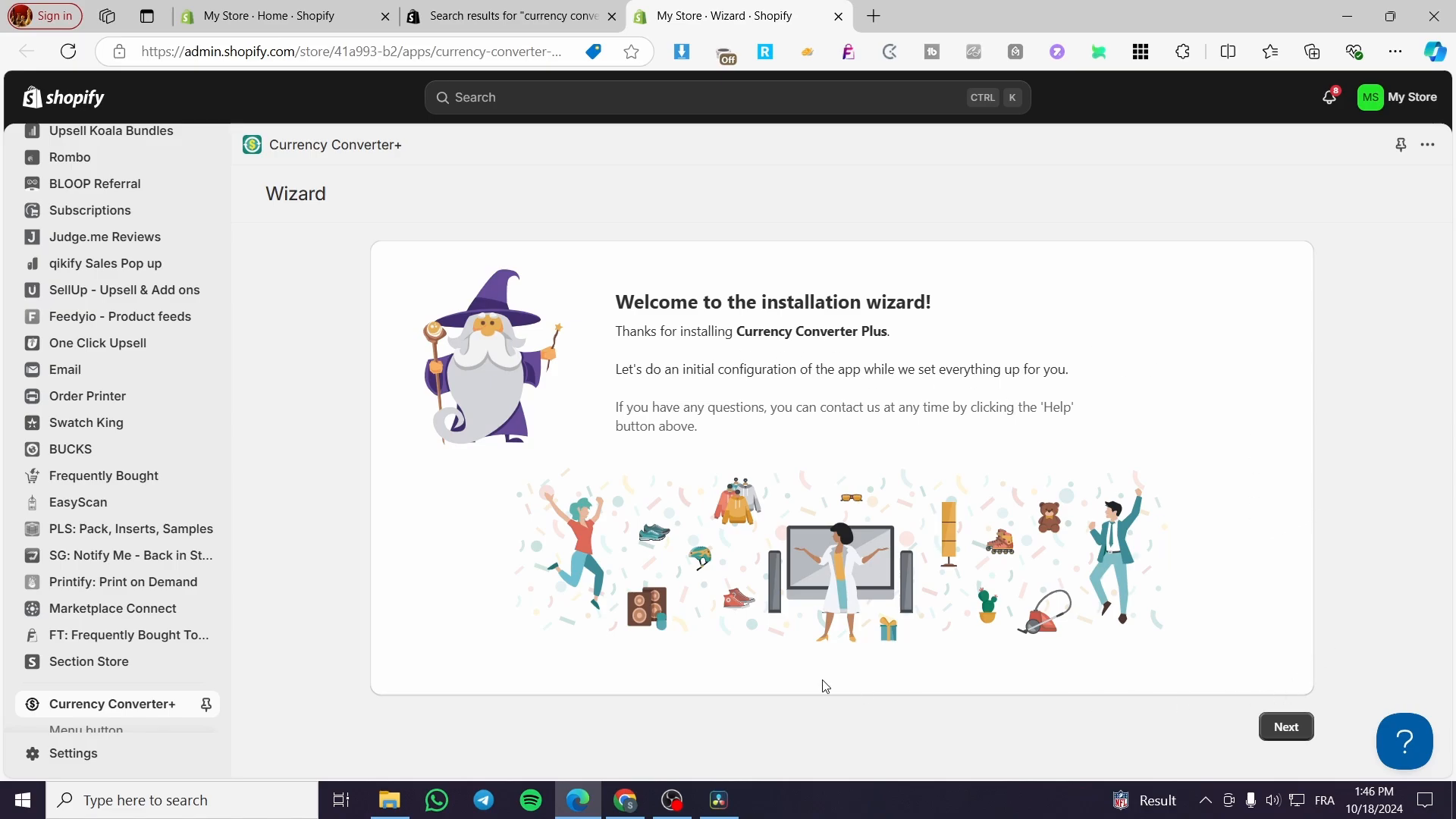
click(205, 704)
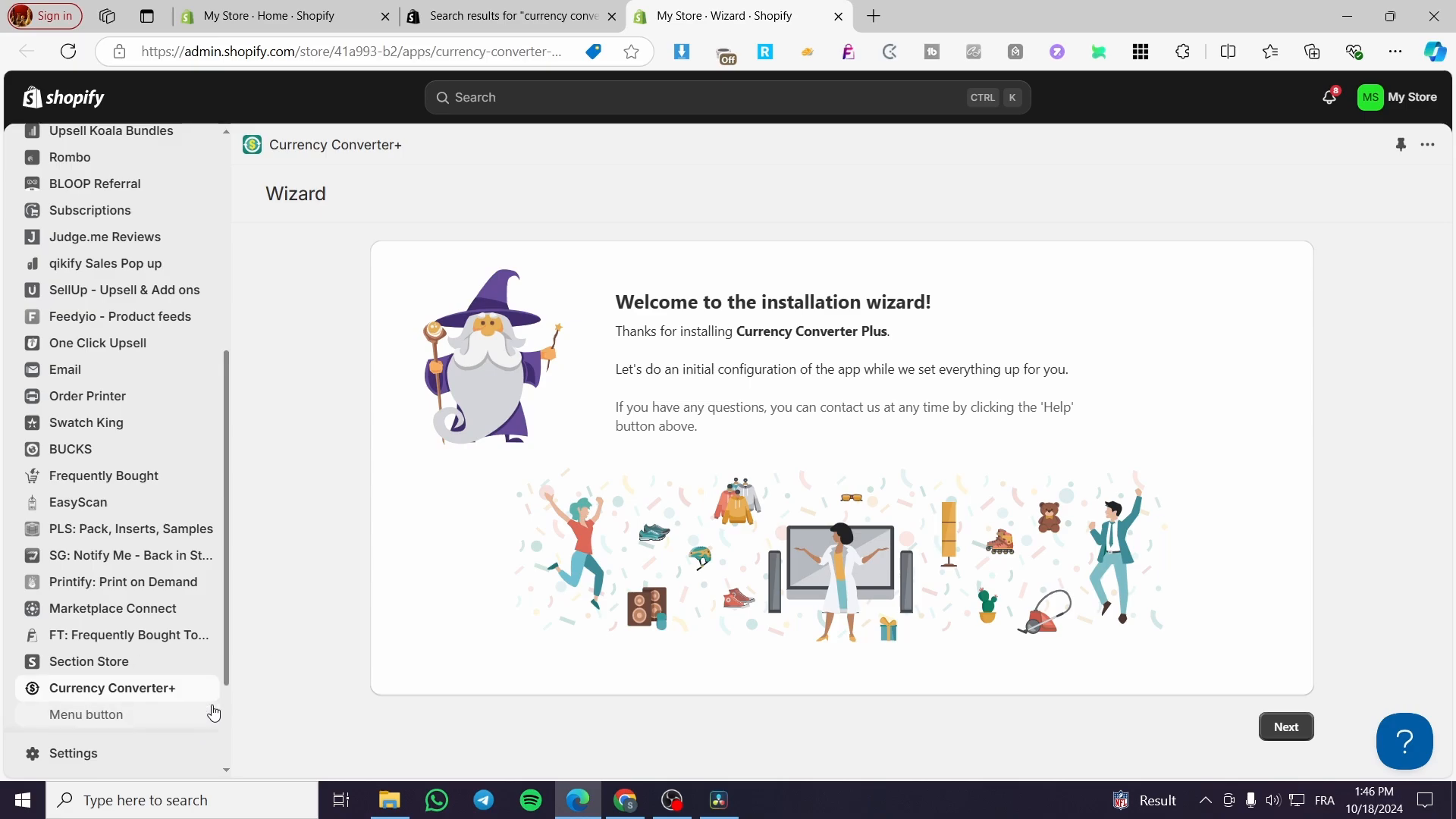
drag(82, 659, 99, 395)
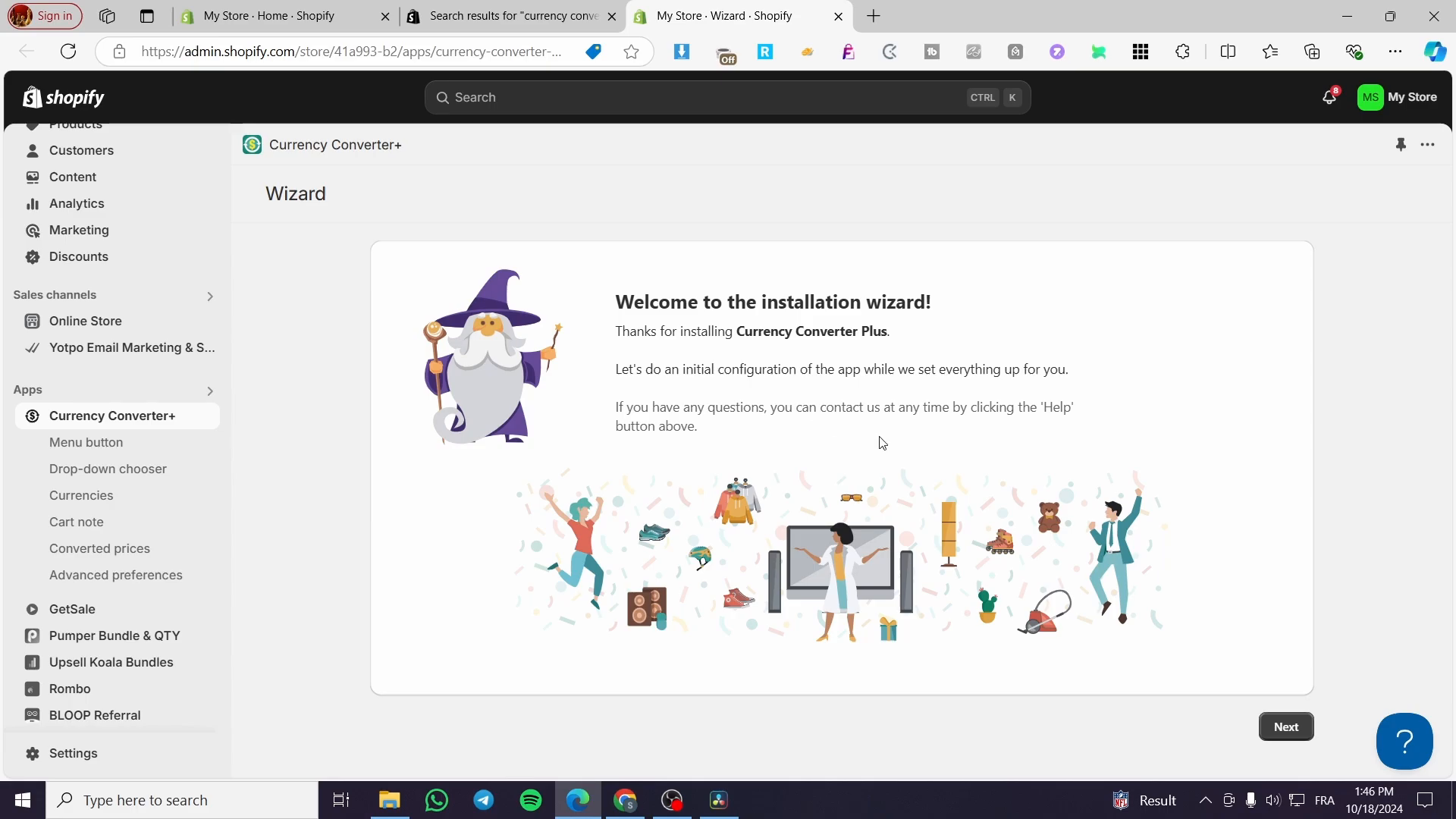
Compare the menu button appearances in the installation wizard, choose "Show flag and currency code" and continue to the prices preferences.
click(1289, 728)
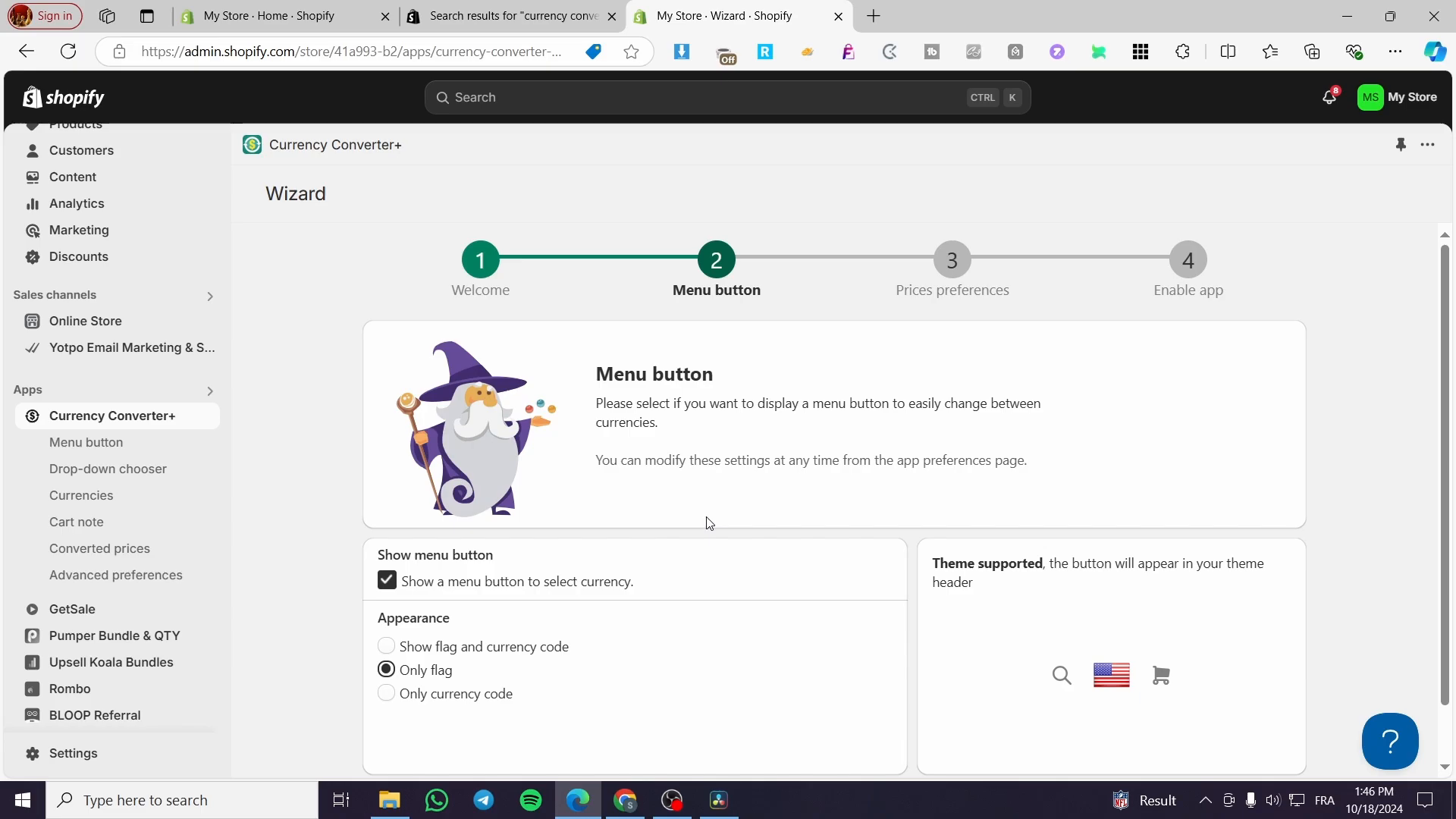
scroll(708, 523, down, 1)
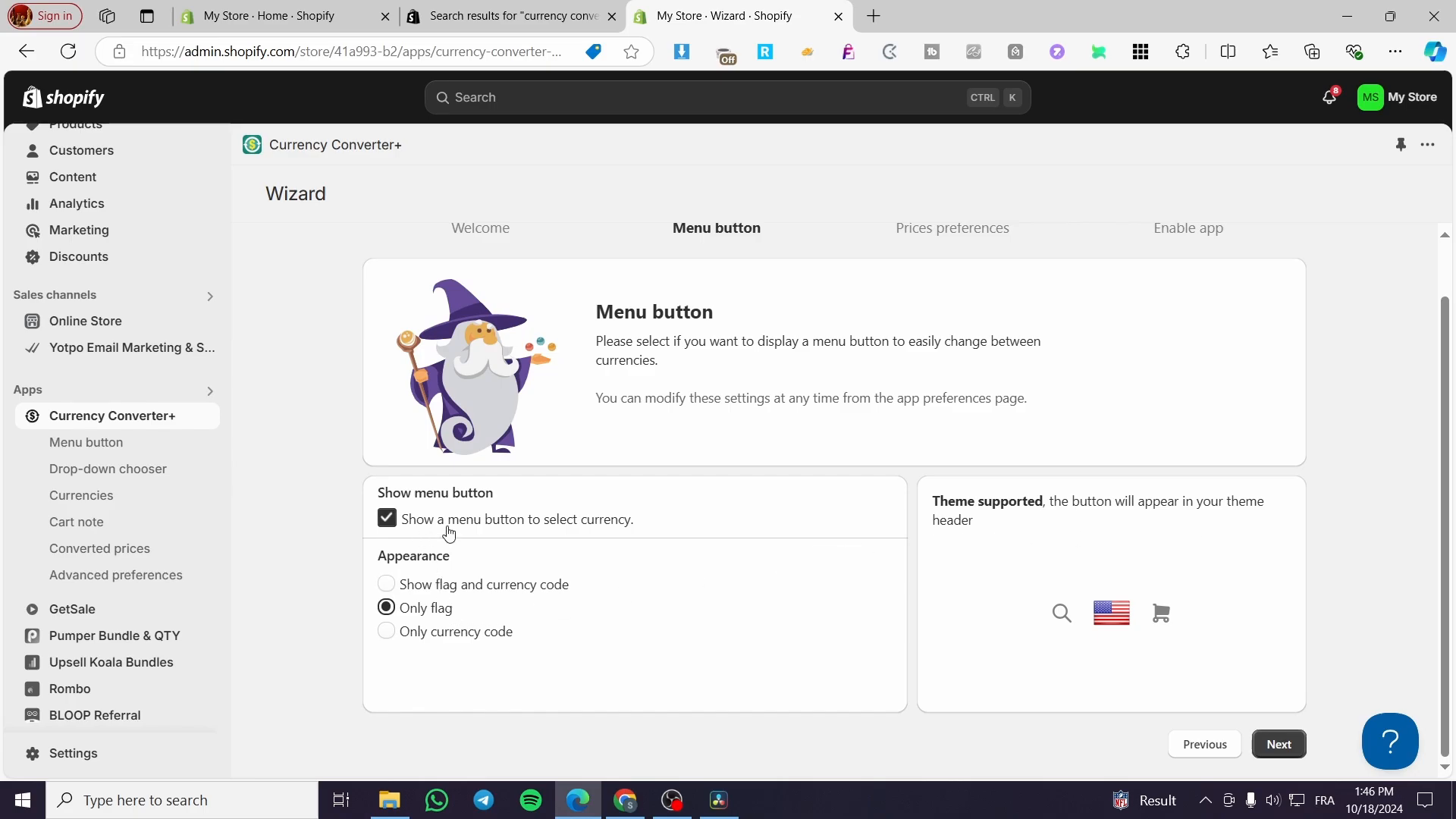
click(406, 587)
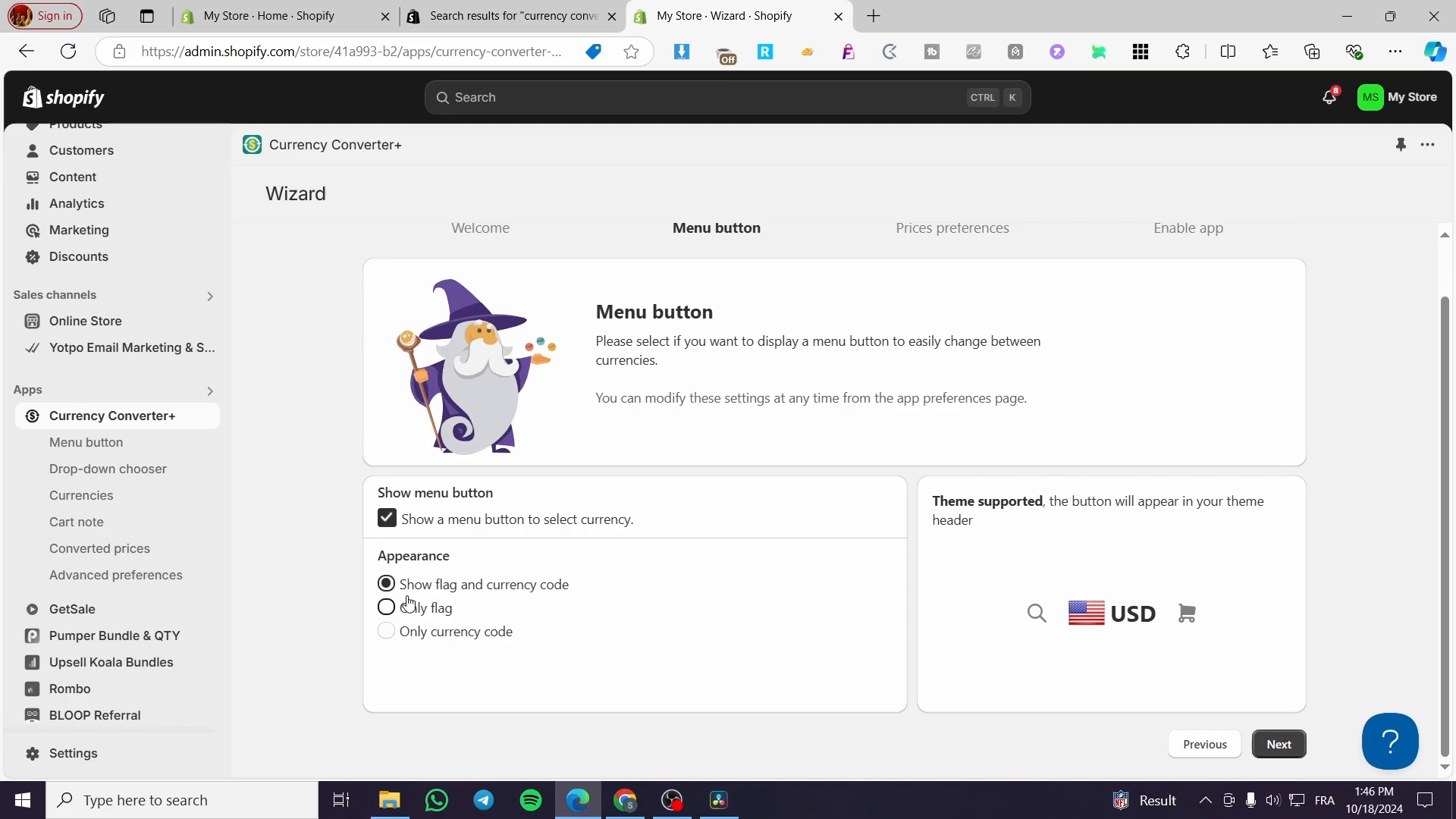
click(411, 611)
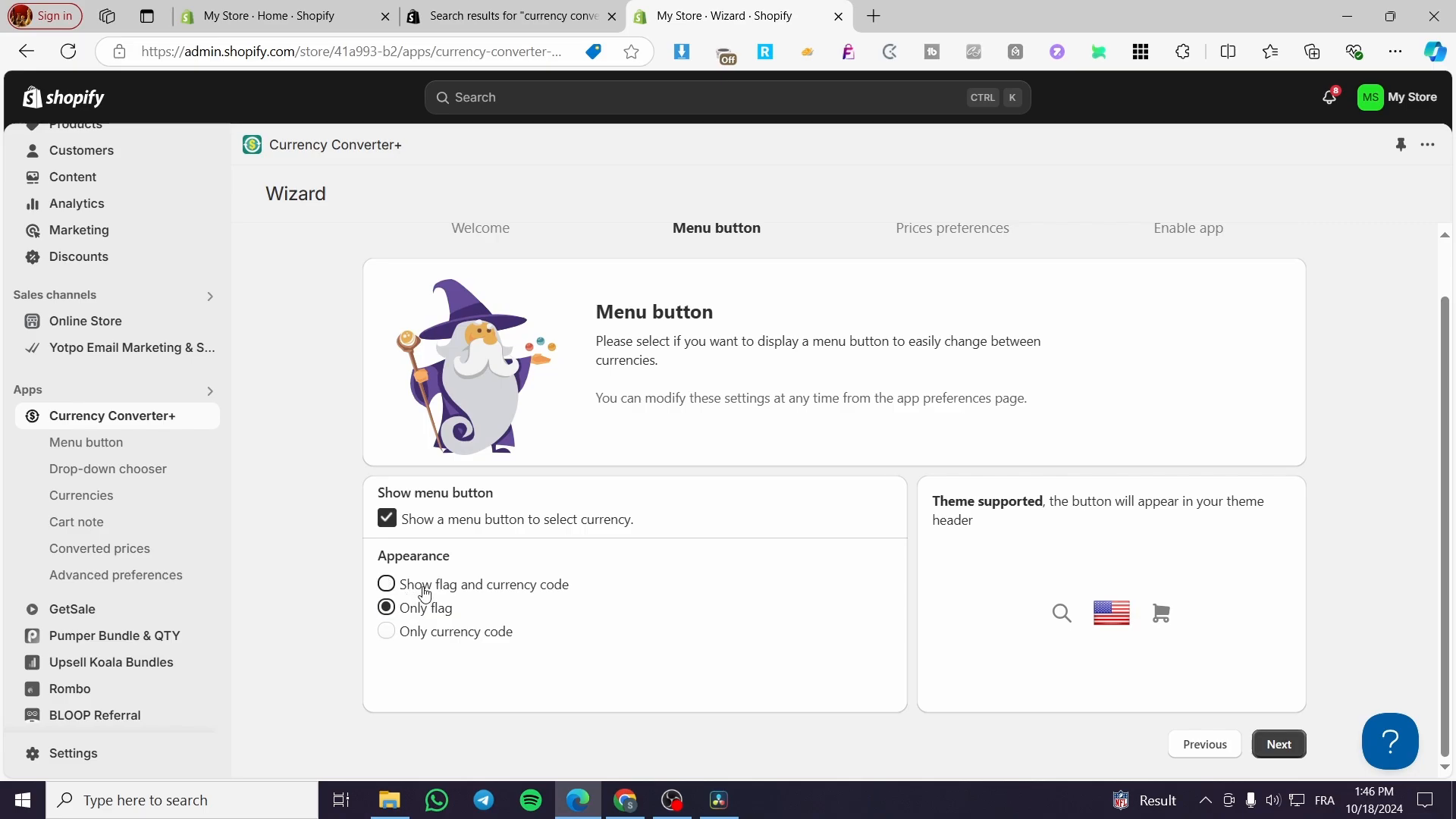
click(401, 591)
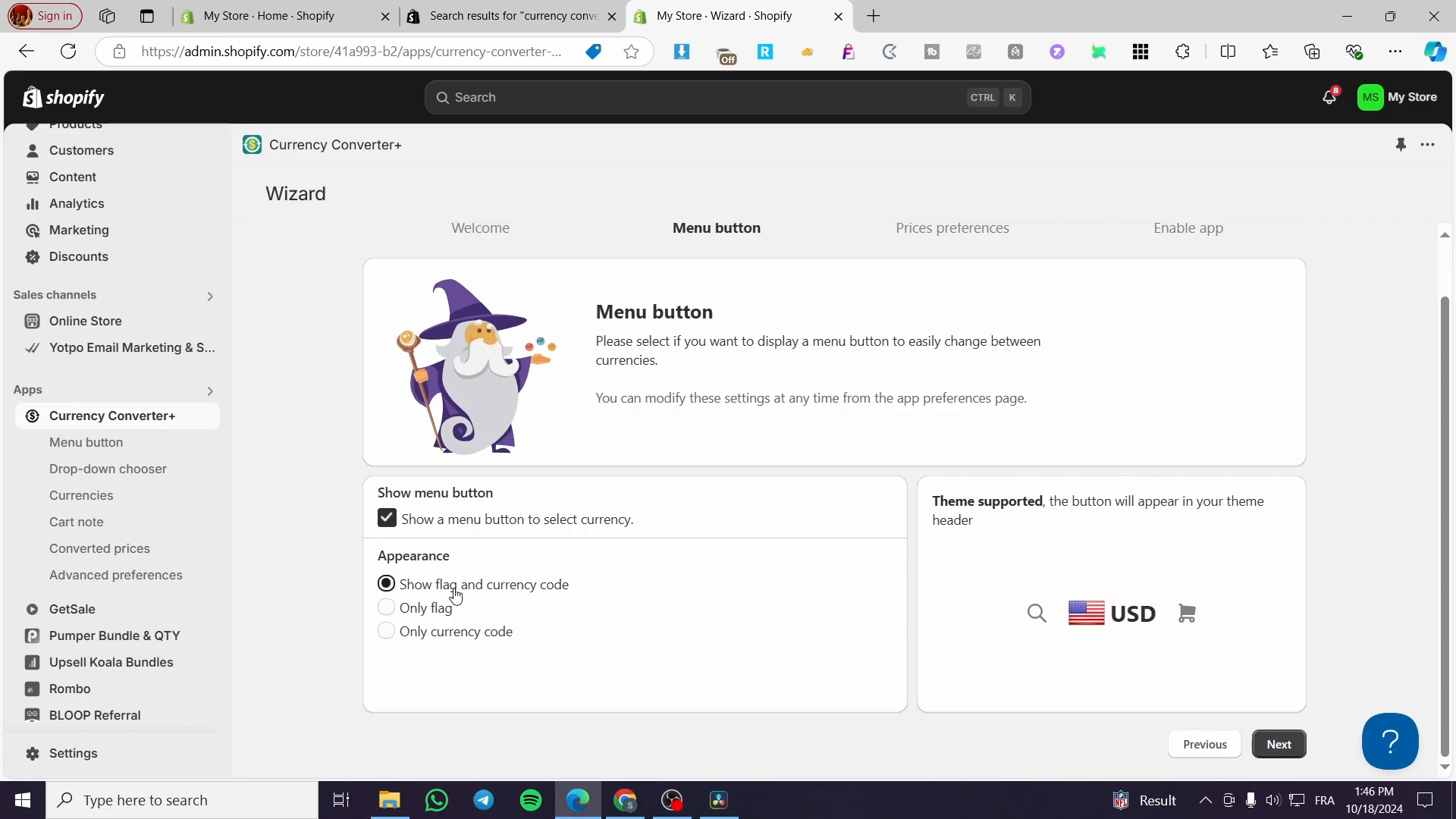
click(442, 631)
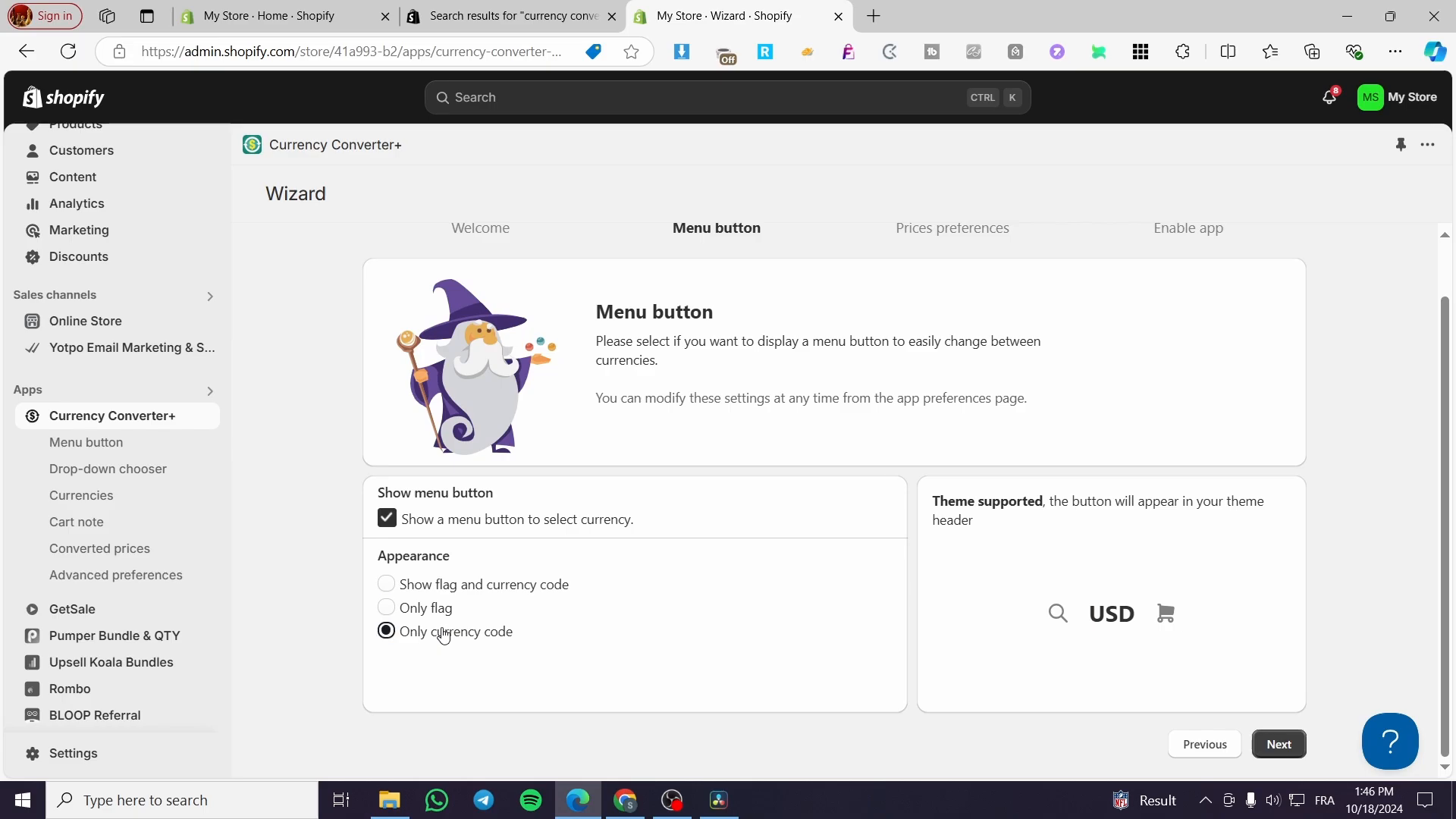
click(455, 608)
click(486, 590)
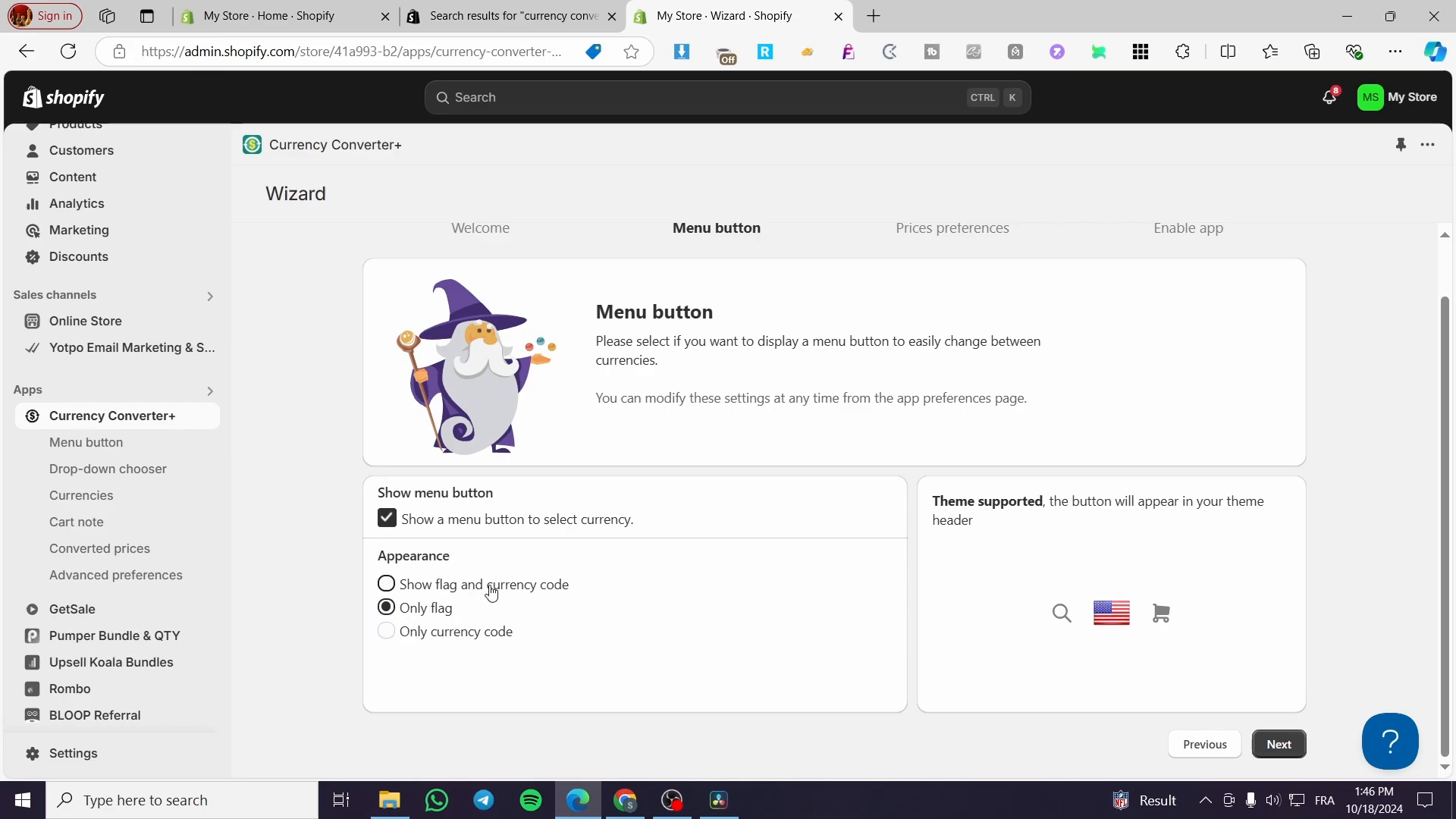
click(453, 641)
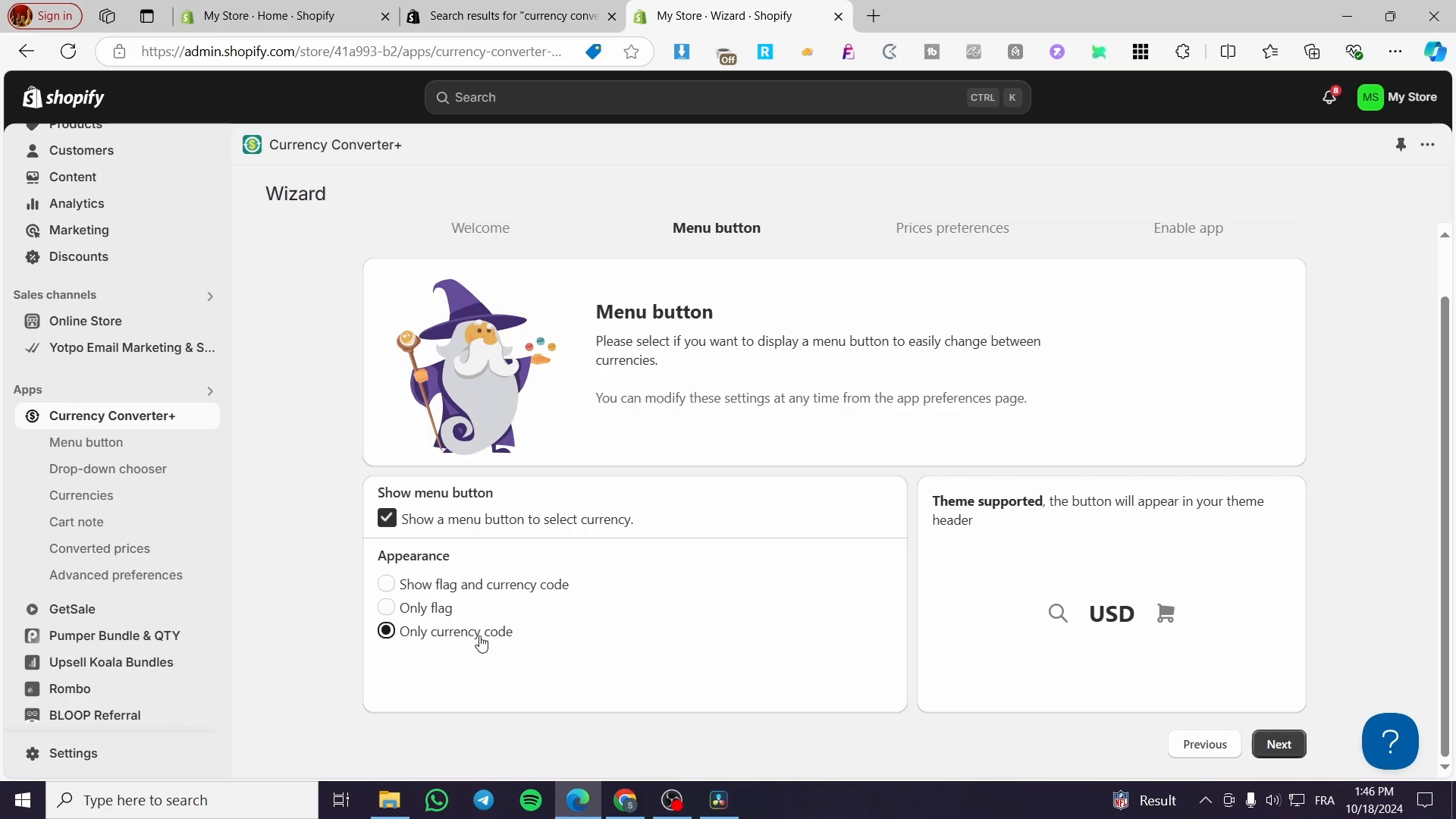
click(536, 586)
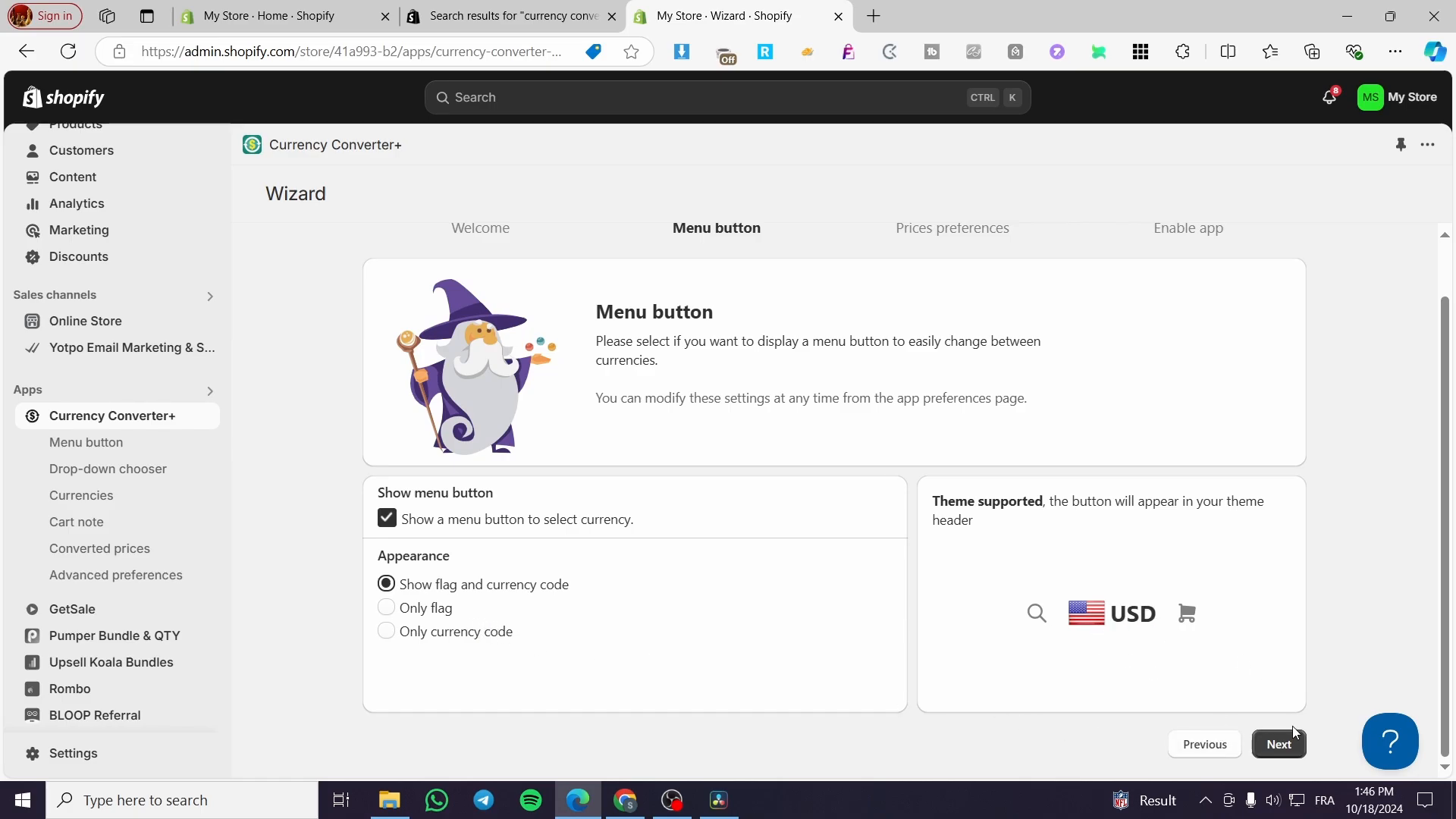
click(1278, 743)
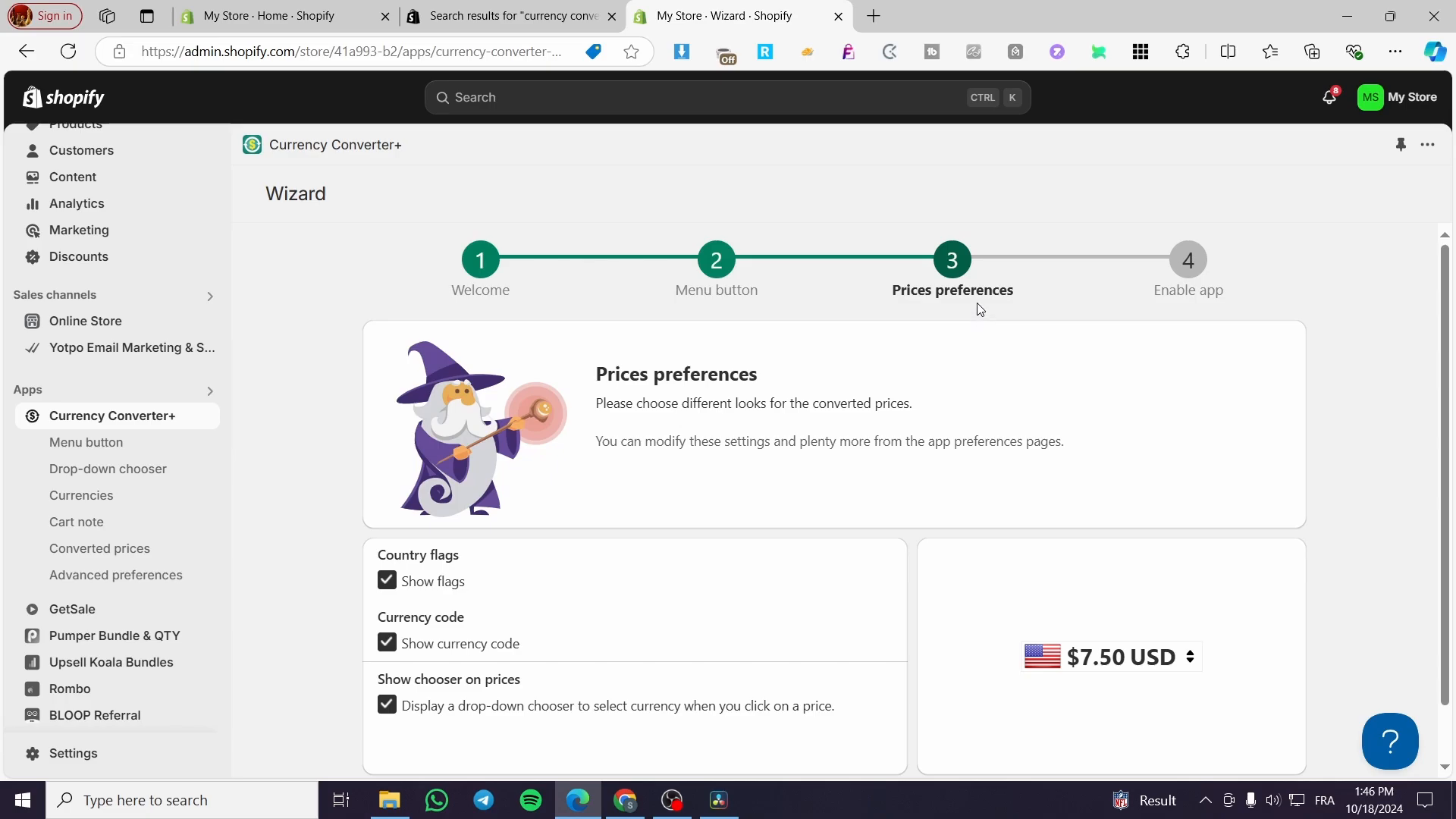
Keep the wizard's prices preferences, continue to enabling the app and open the theme editor from there.
scroll(677, 409, down, 1)
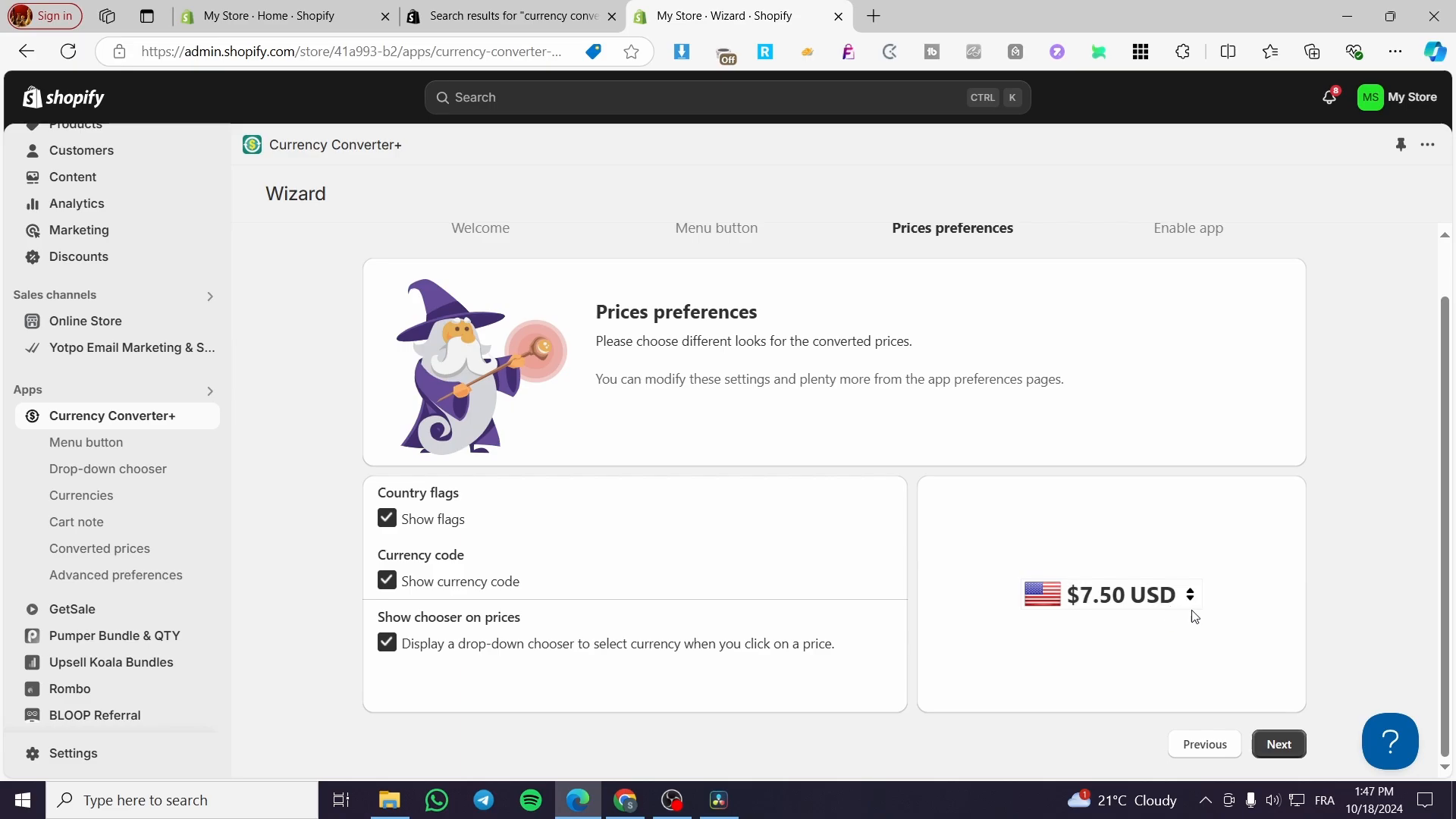
click(1265, 744)
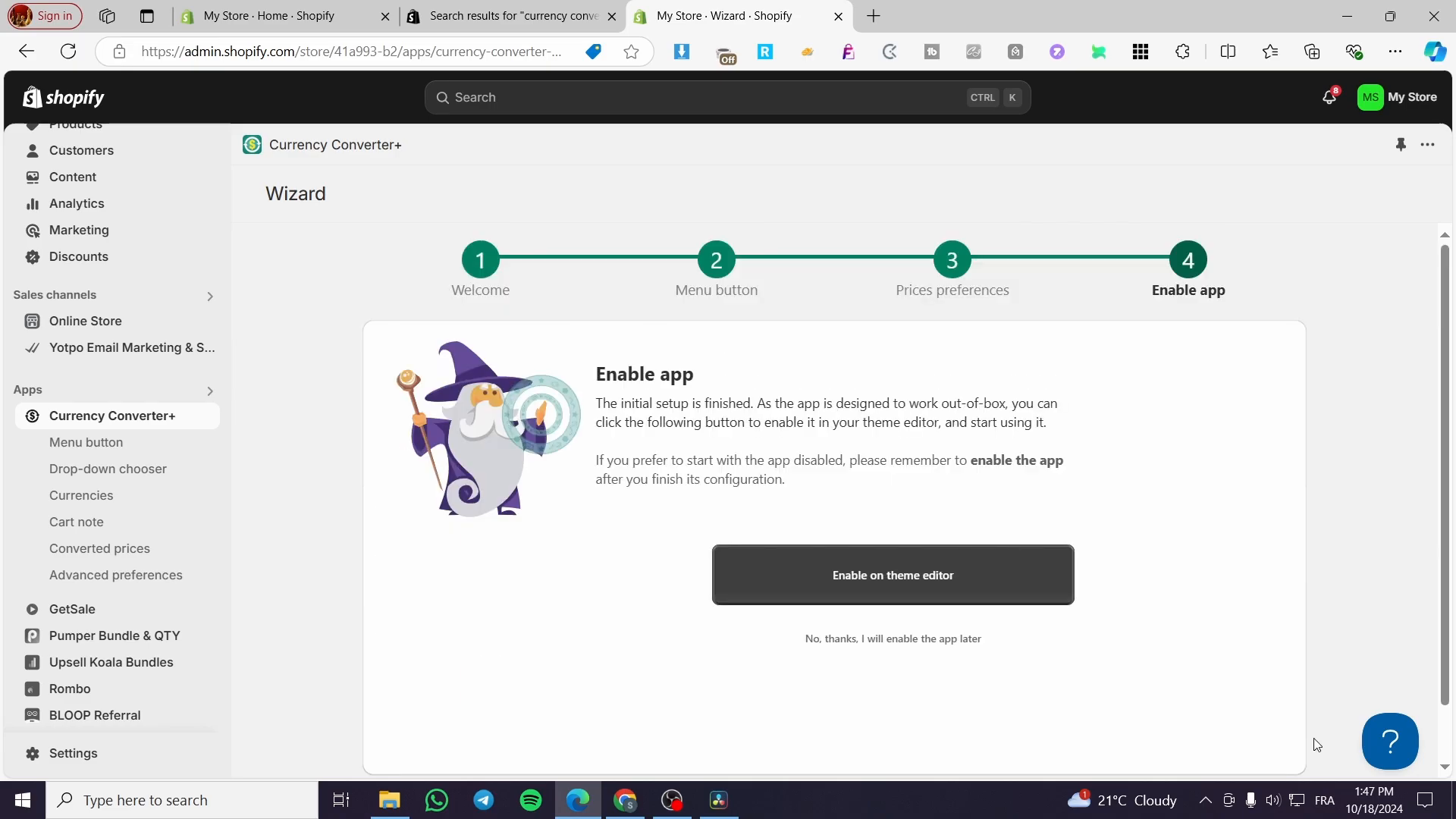
click(903, 580)
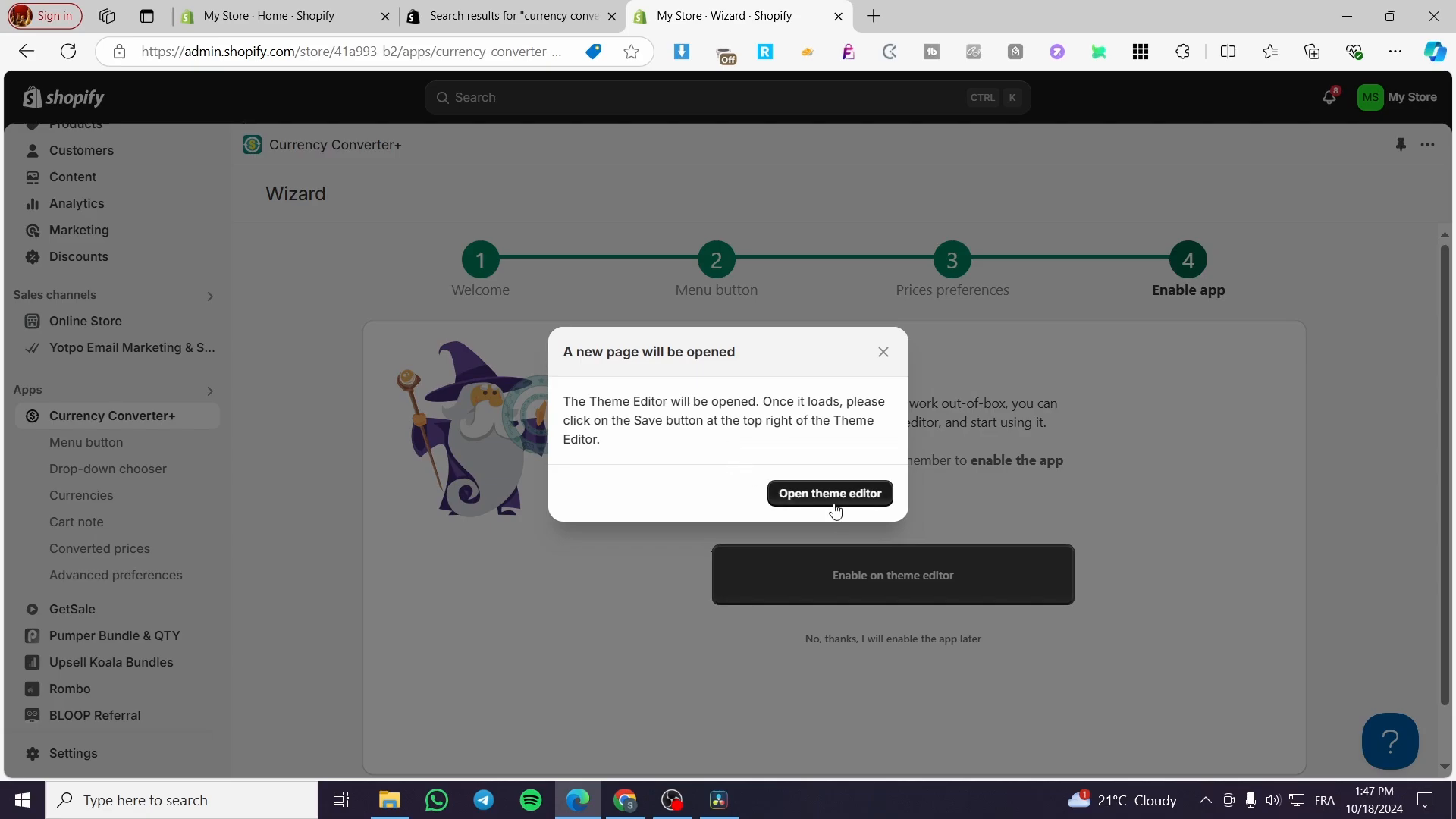
click(837, 497)
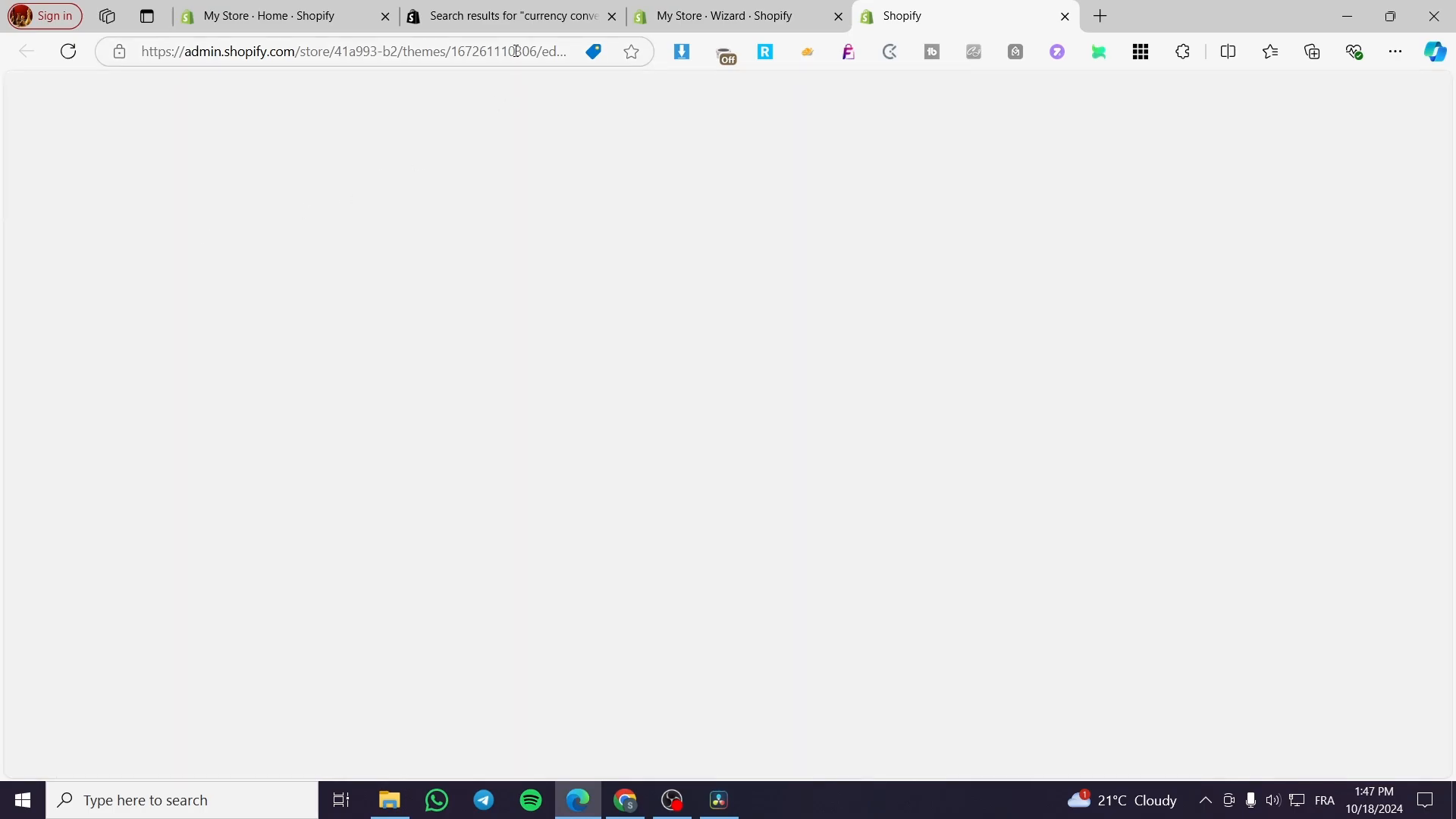
View the BUCKS Currency Converter PRO++ listing in the app store and return to the theme editor.
click(512, 16)
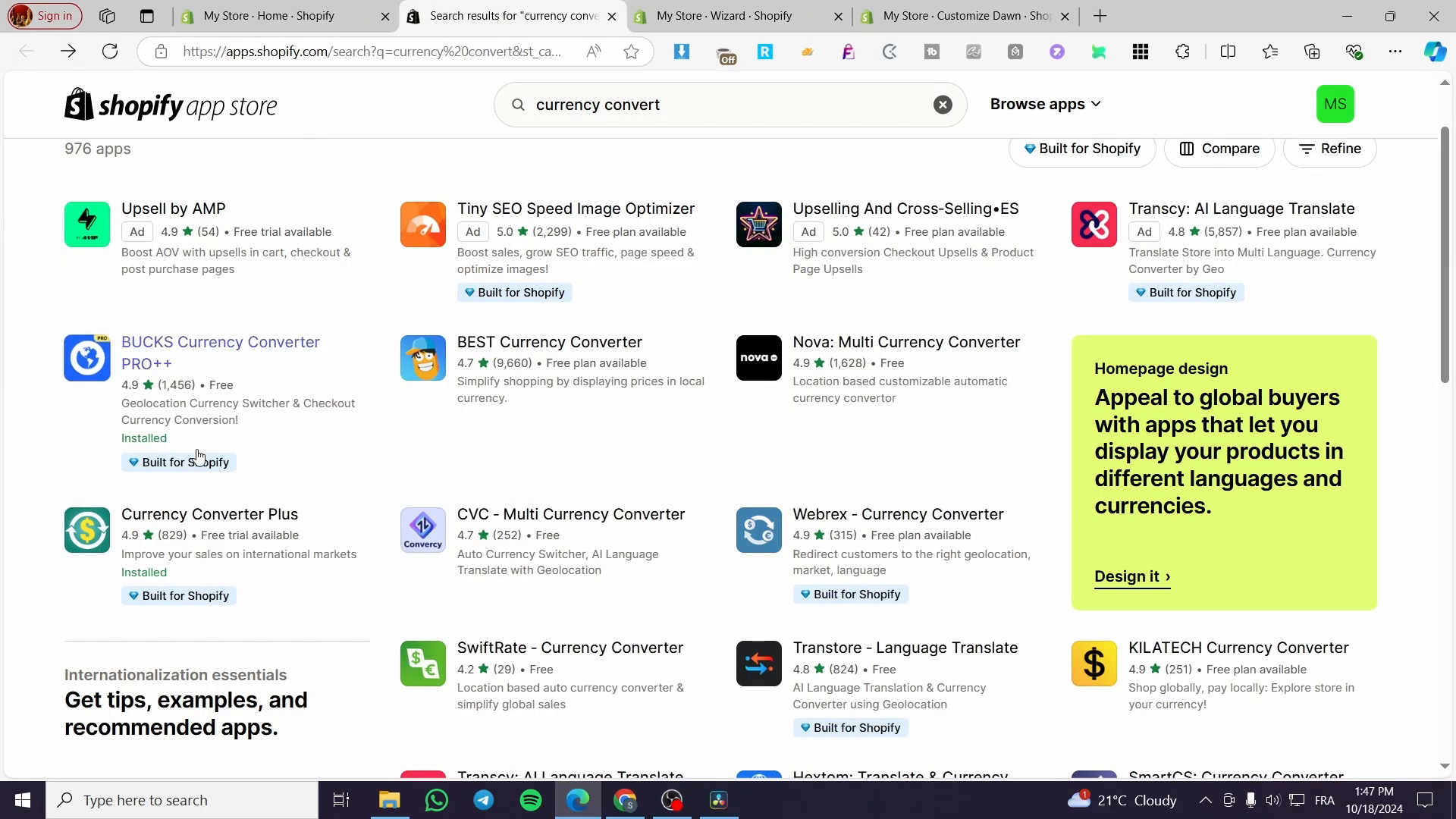
click(174, 355)
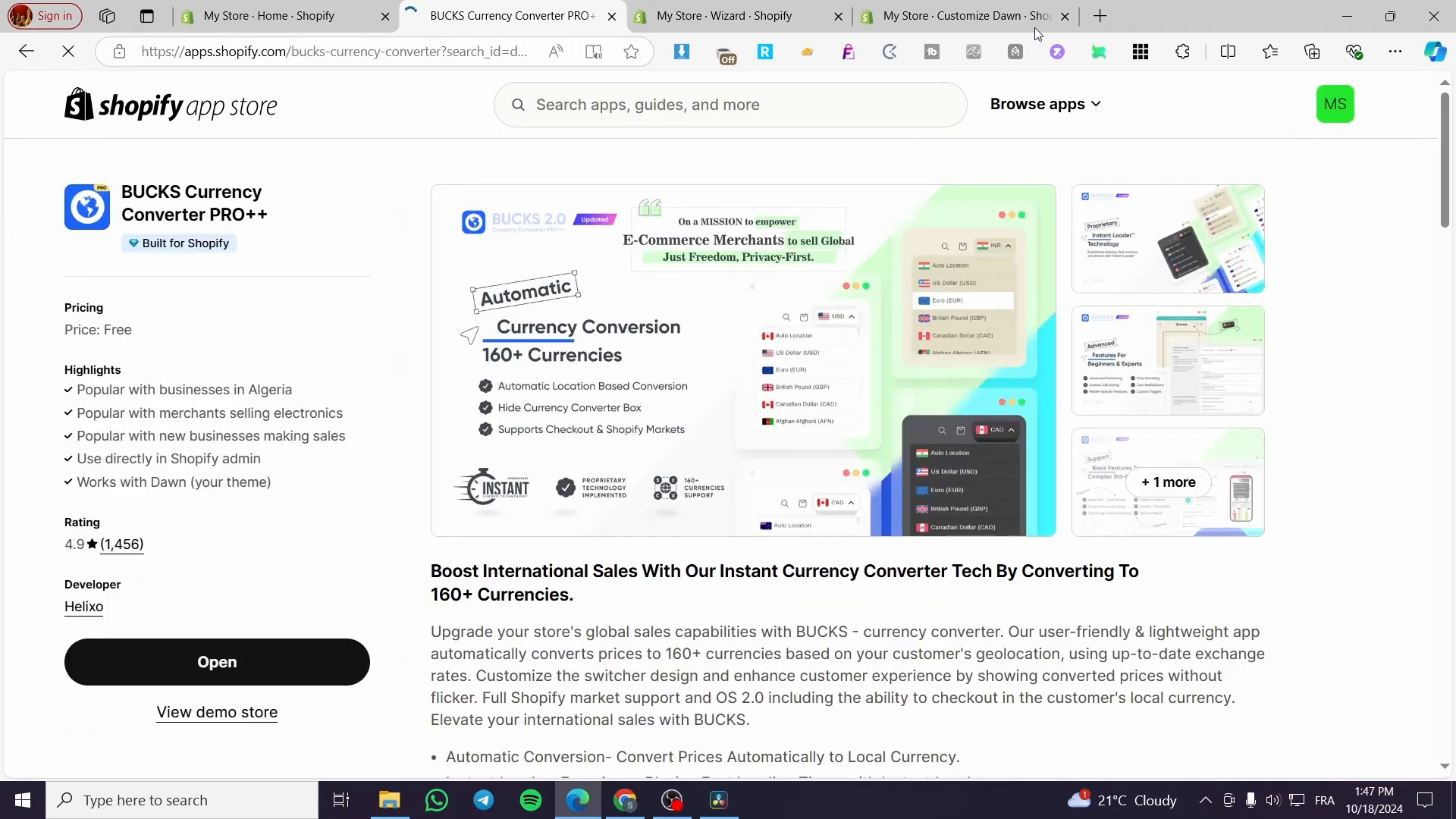
click(943, 12)
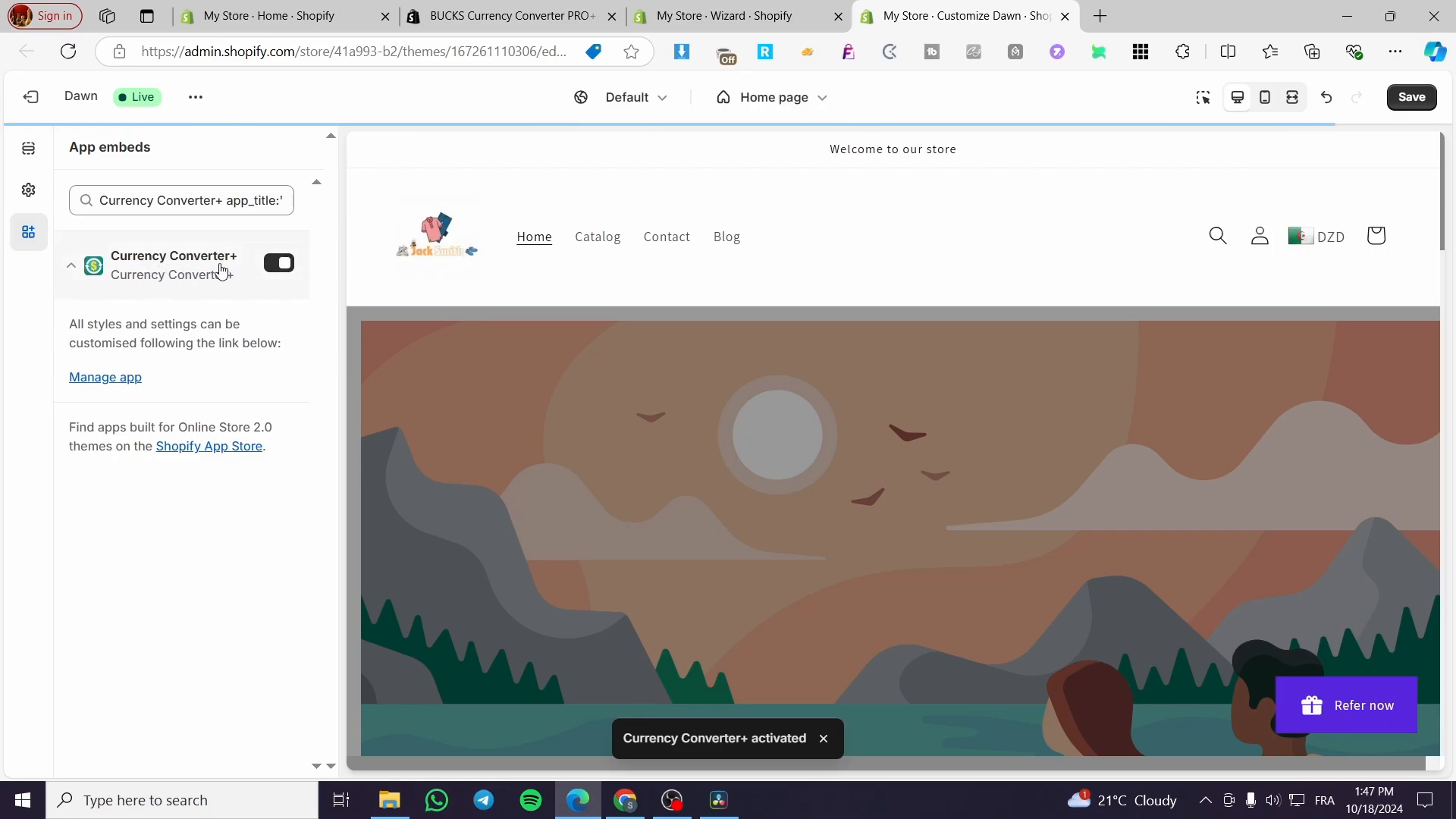
Save the Dawn theme with the Currency Converter+ app embed activated and dismiss the overlays on the preview.
click(1413, 97)
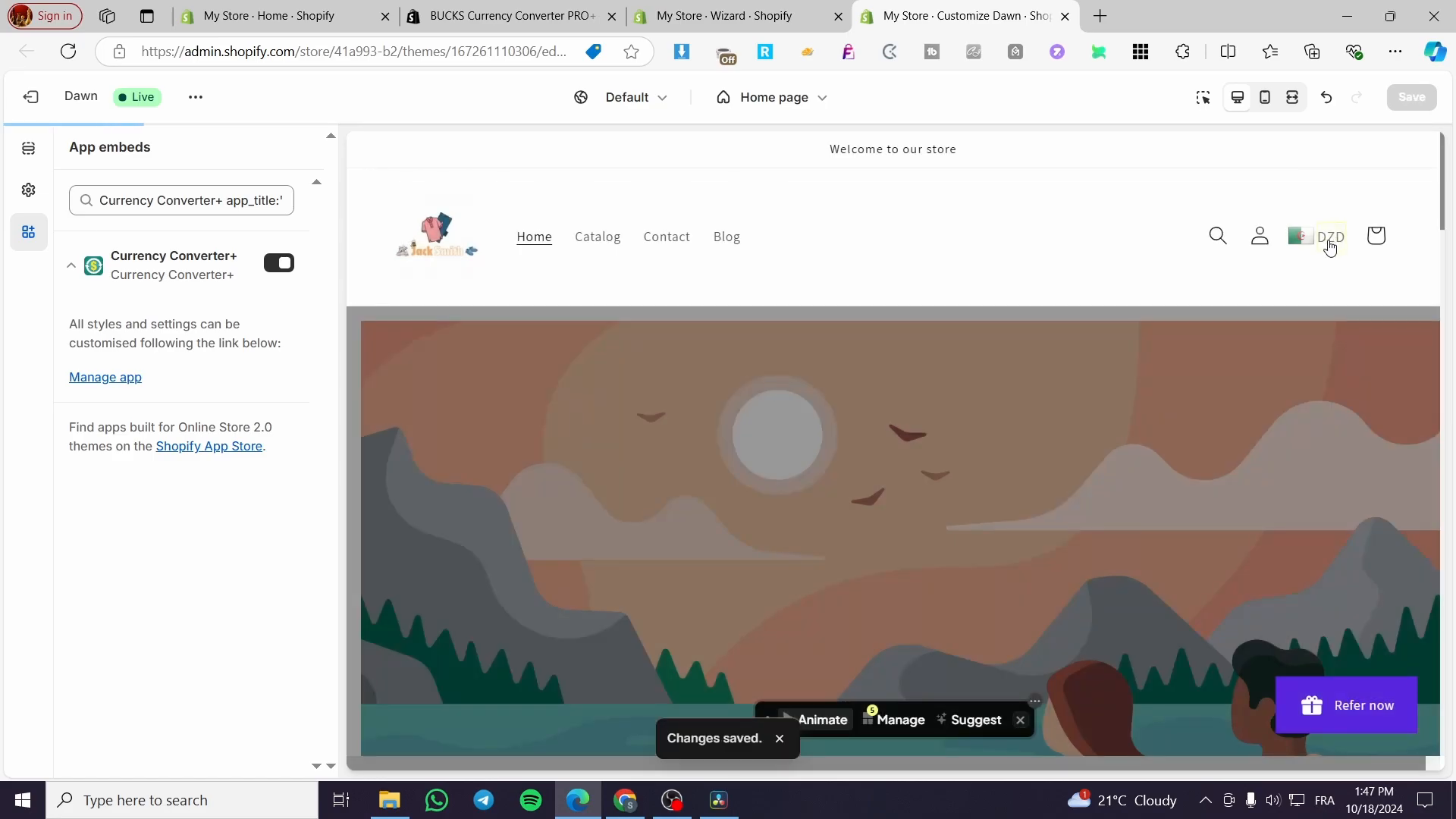
click(1020, 719)
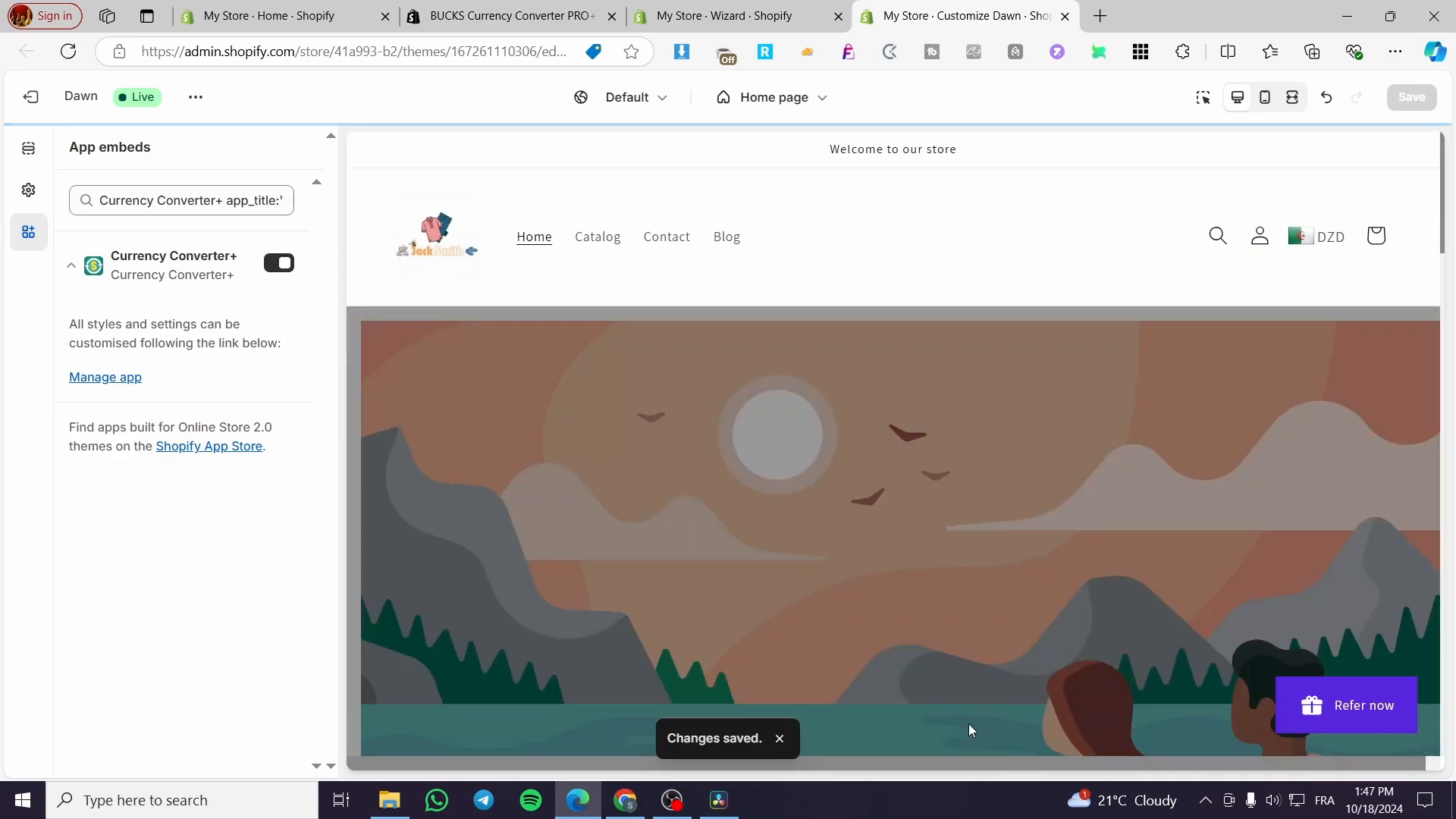
click(776, 744)
click(1017, 718)
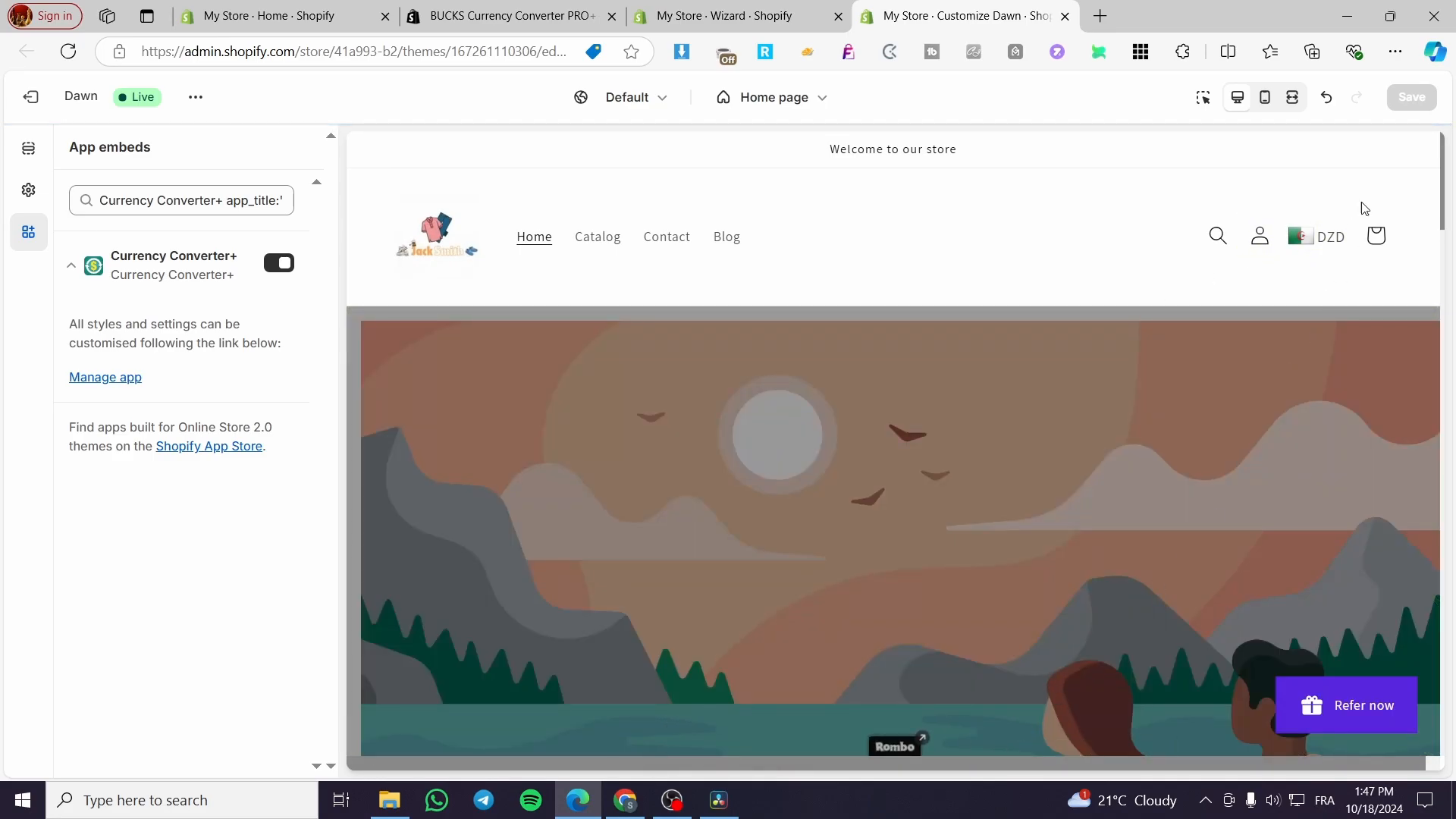
Test the currency selector in the storefront preview's header by switching to EUR and then to USD.
click(1338, 244)
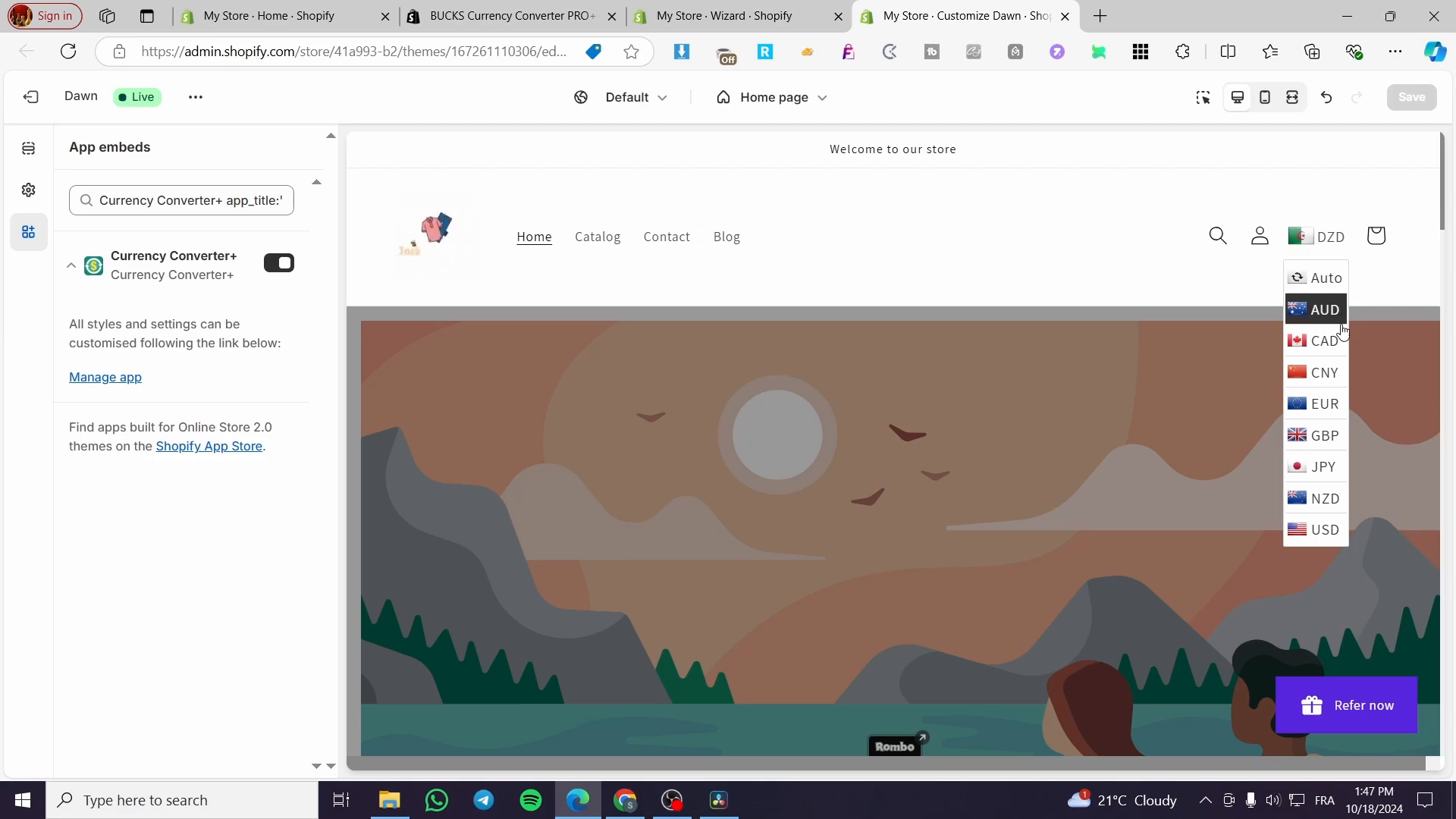
click(1326, 401)
click(1327, 239)
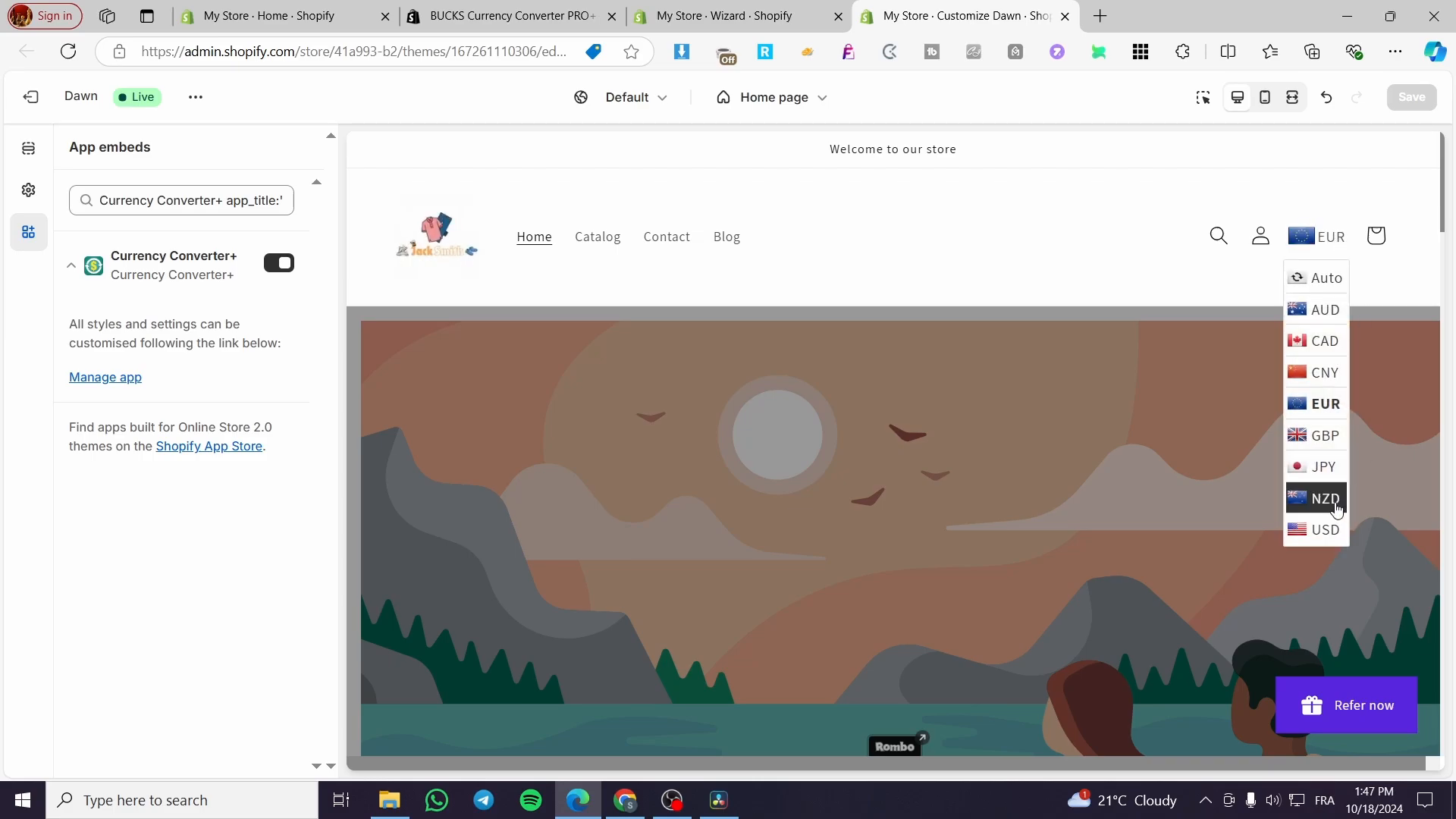
click(1321, 529)
Test the price currency chooser on the first featured product by switching the prices to EUR.
scroll(1289, 310, down, 8)
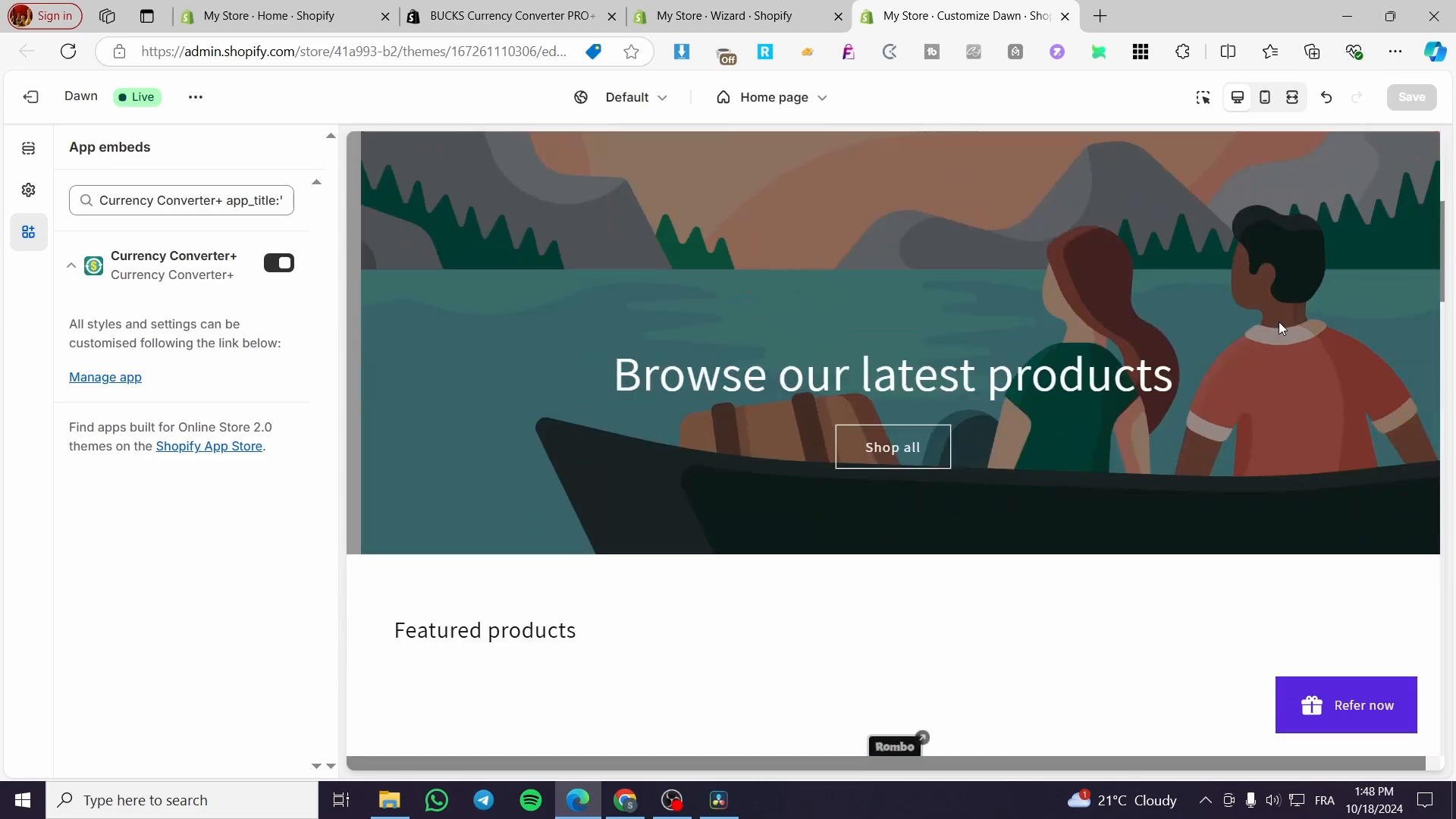
scroll(850, 561, down, 4)
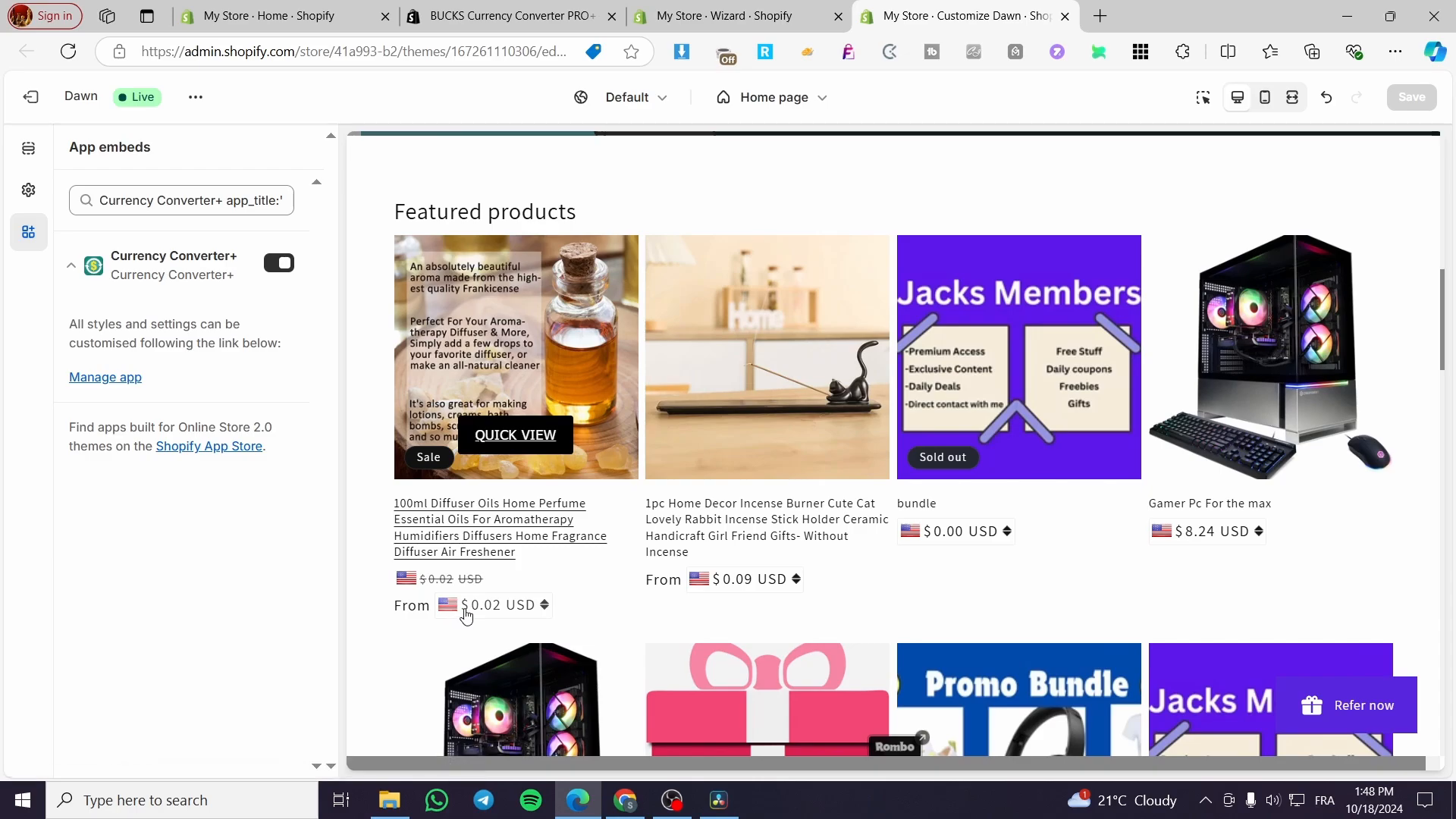
click(544, 609)
scroll(541, 614, down, 3)
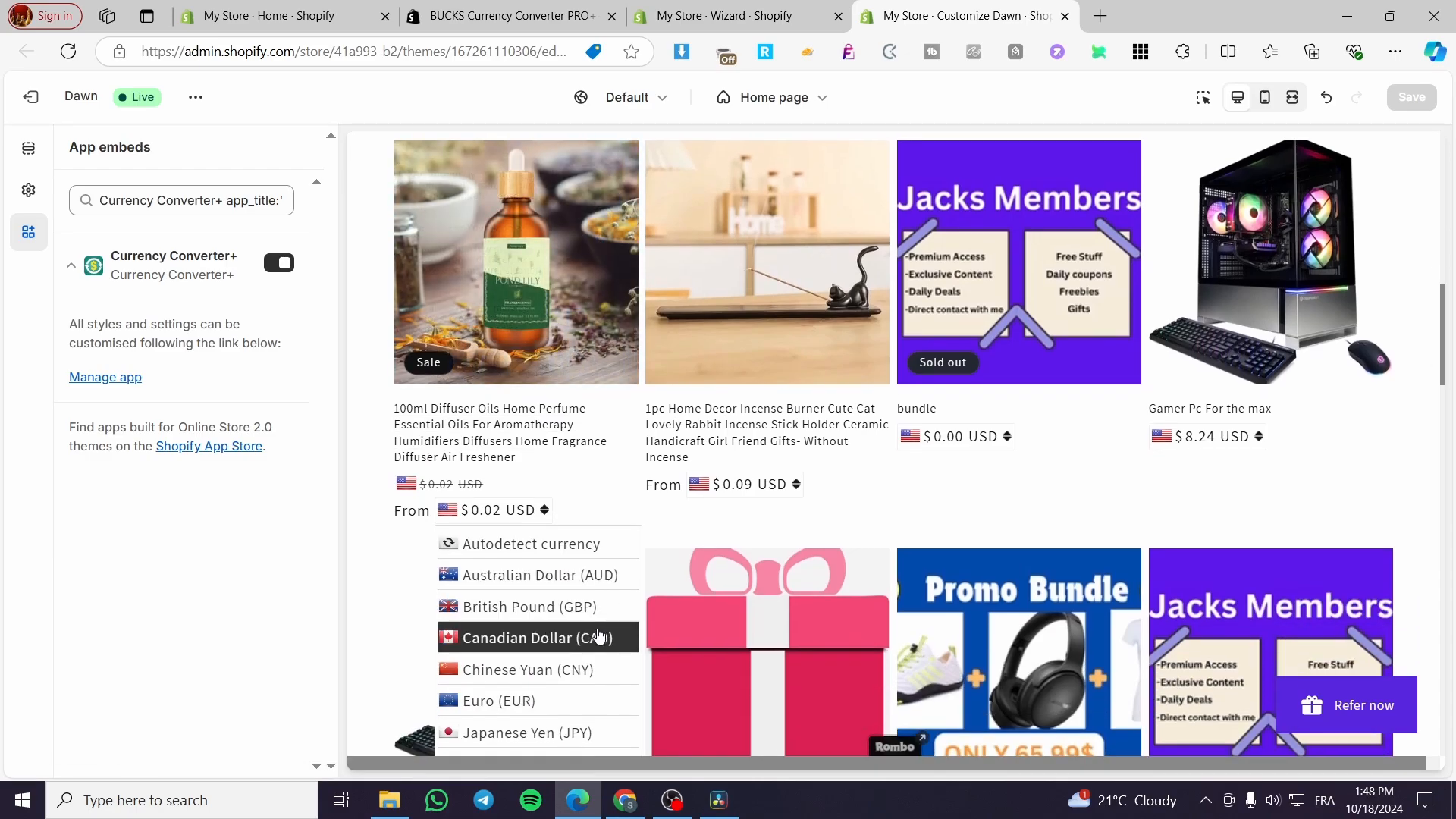
click(558, 606)
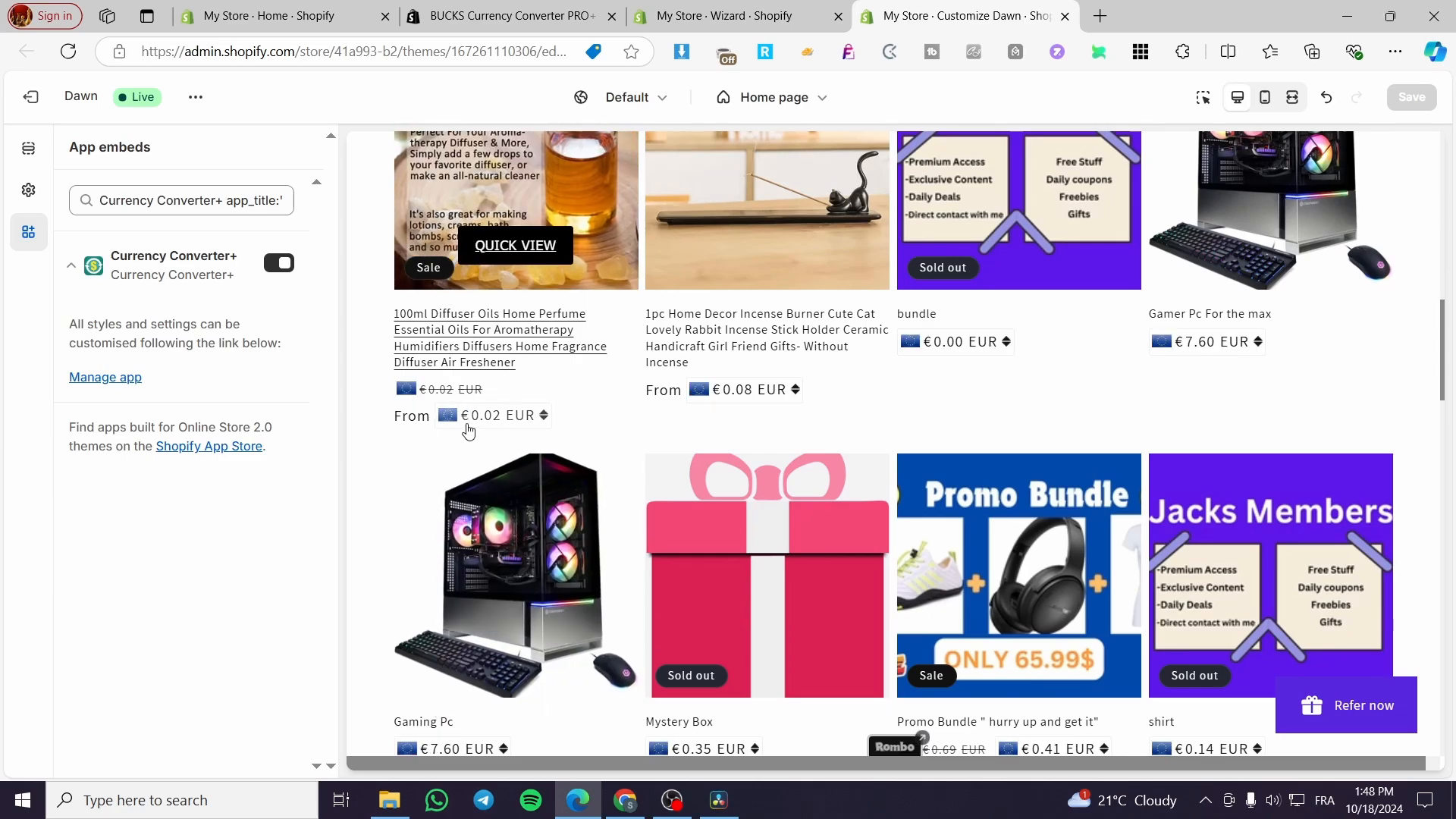
Switch the prices to GBP from the incense burner's price chooser and check the converted prices across the home page.
click(762, 395)
click(835, 491)
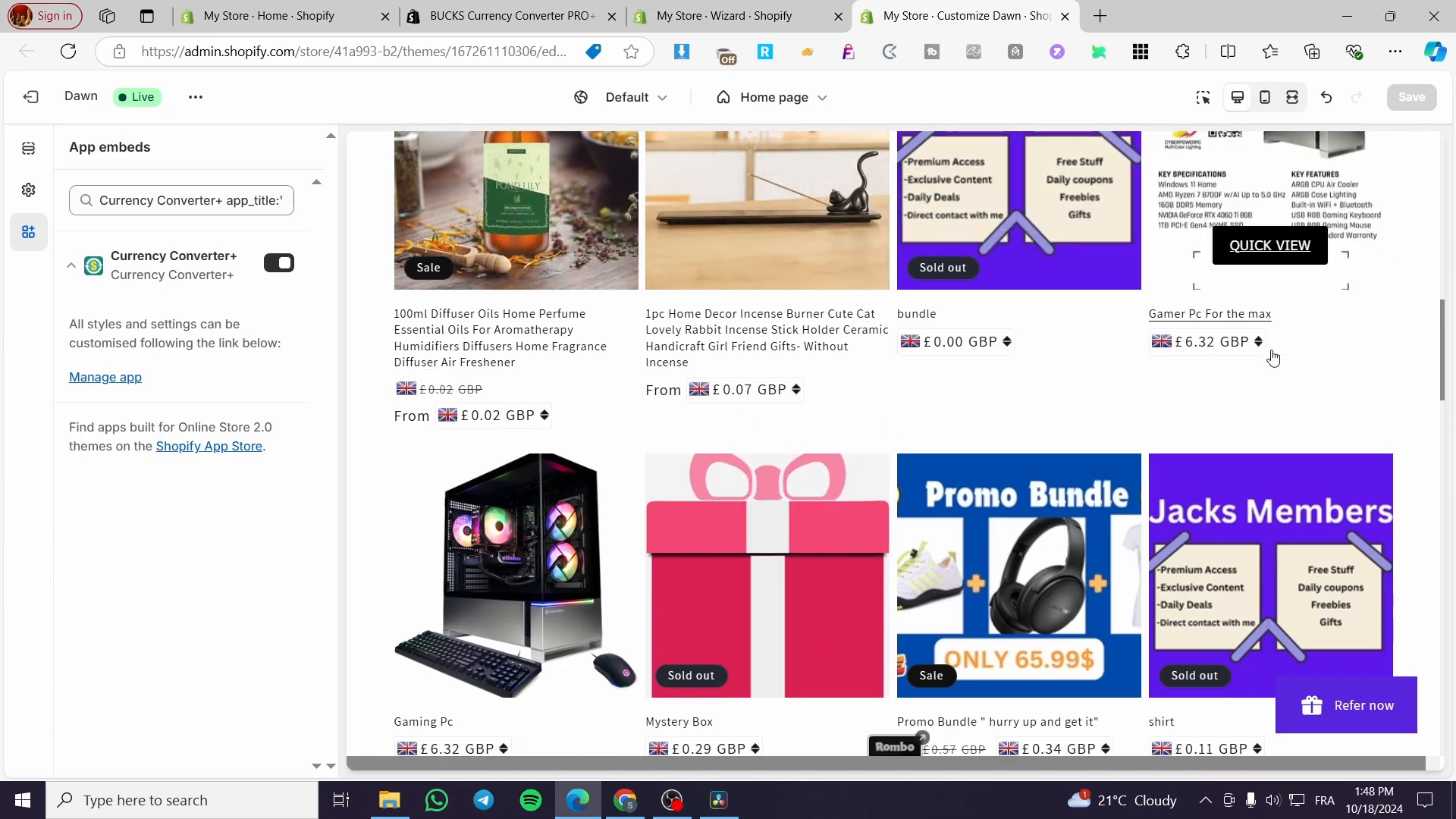
scroll(1109, 384, down, 5)
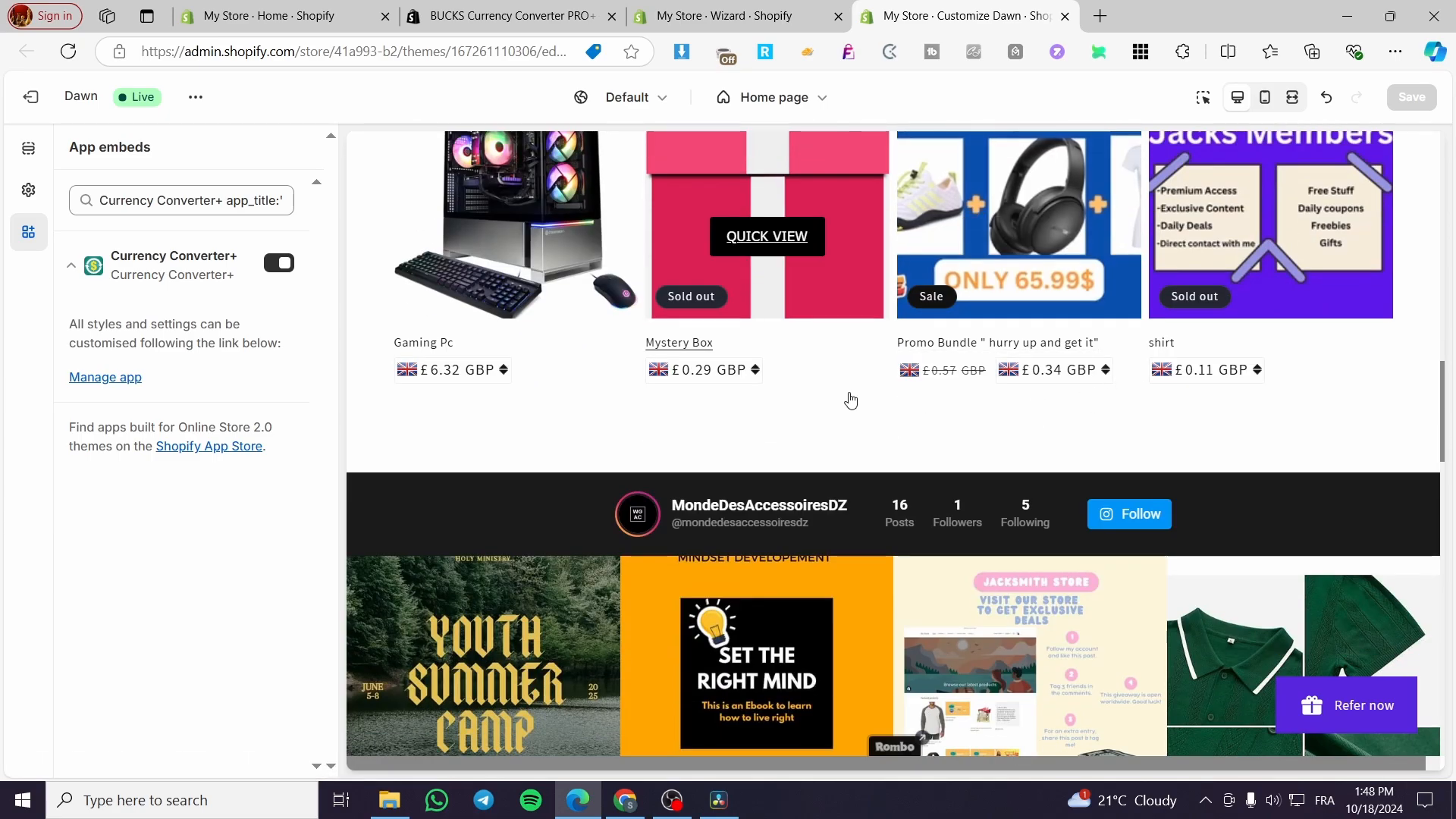
scroll(664, 394, up, 5)
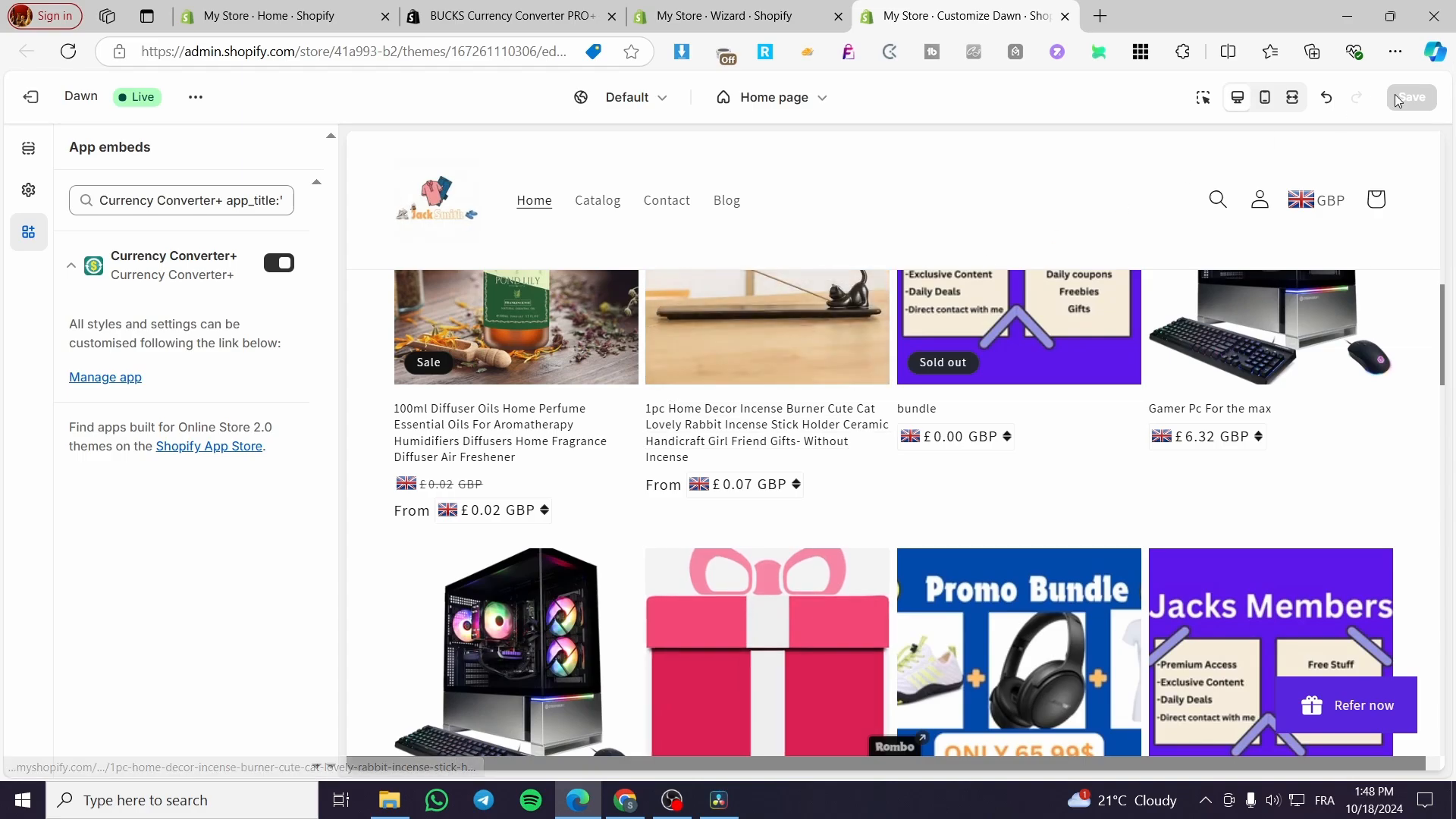
scroll(952, 473, up, 12)
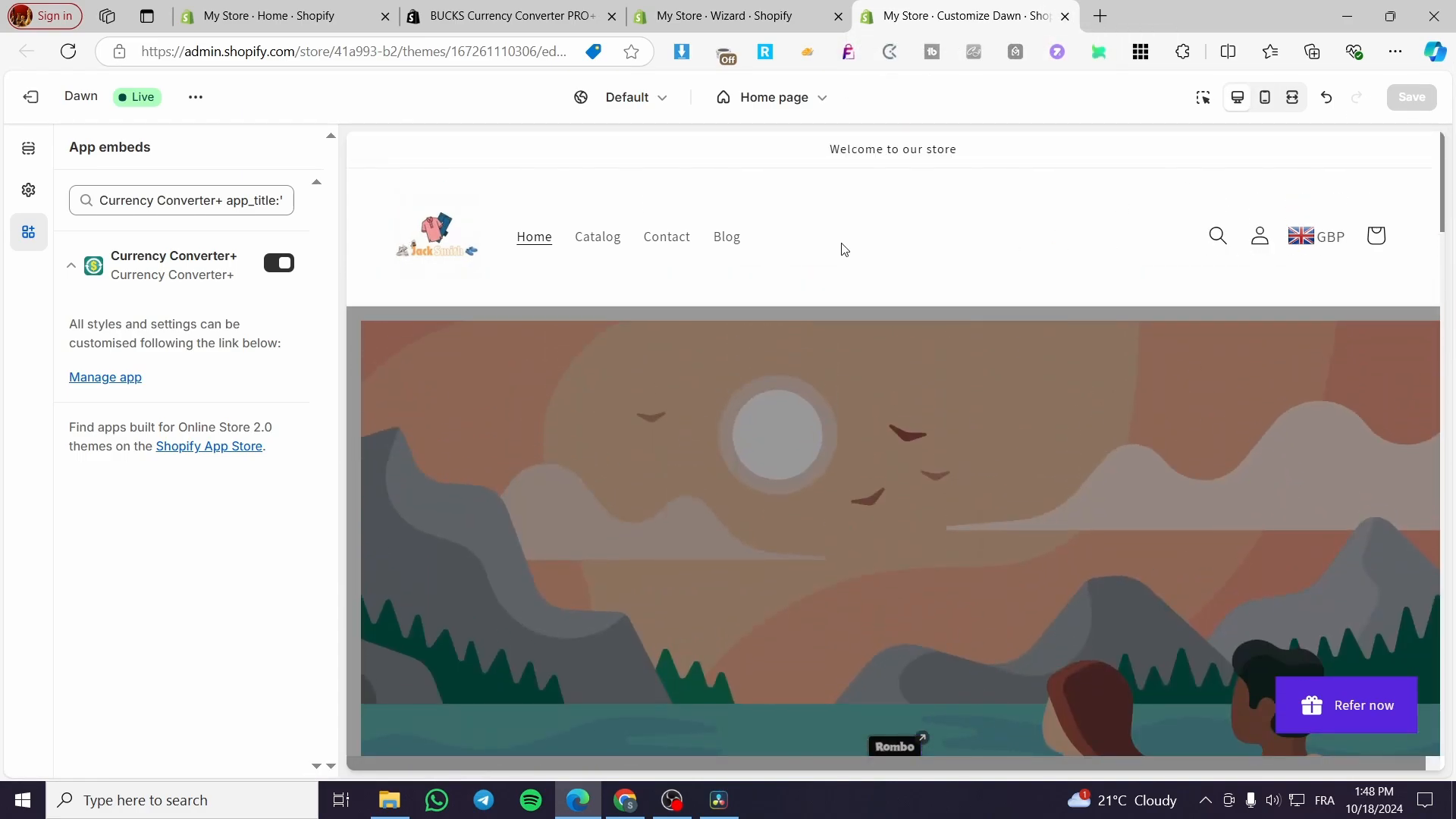
scroll(845, 513, down, 10)
scroll(1049, 486, down, 10)
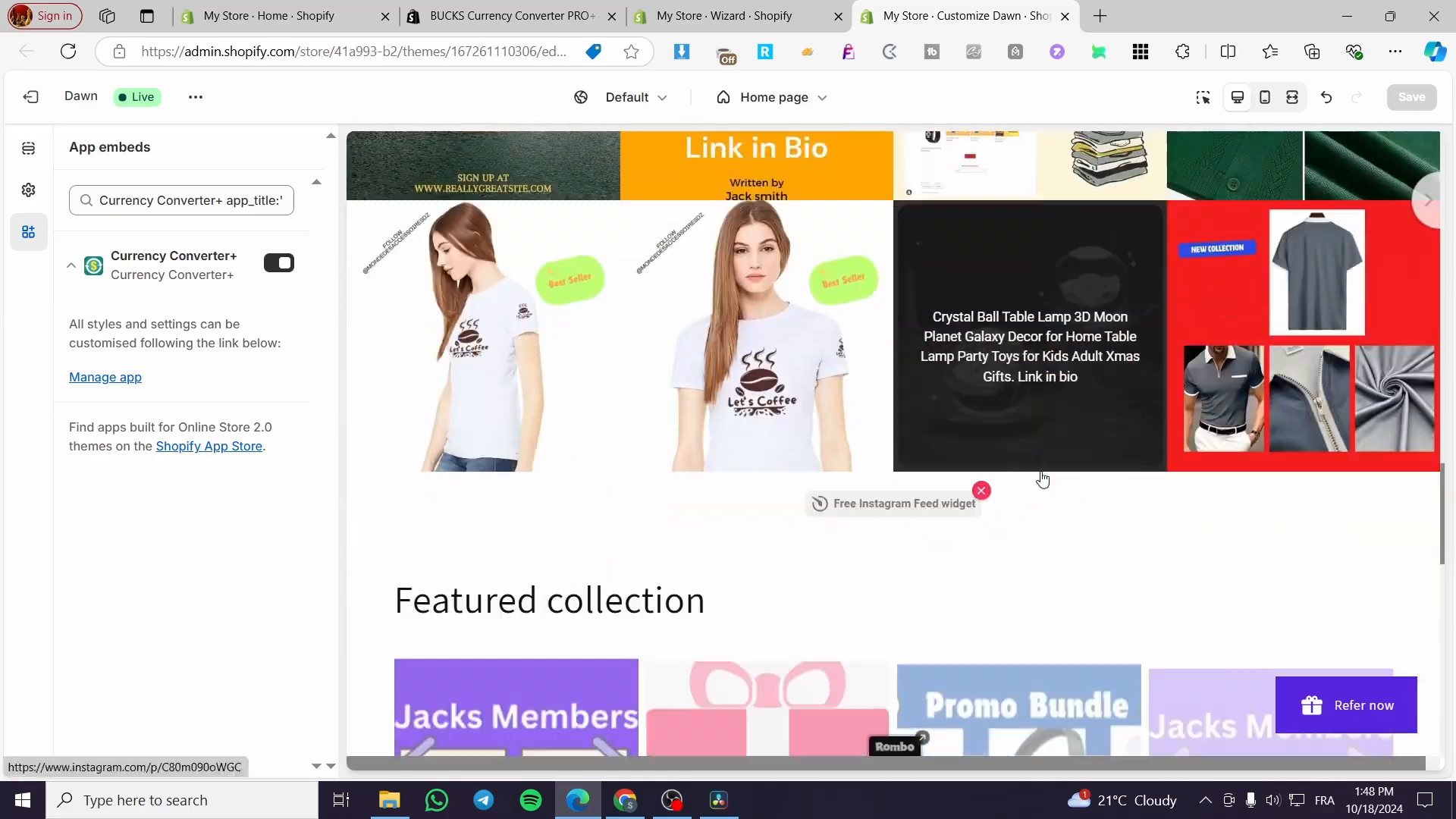
scroll(1008, 464, up, 20)
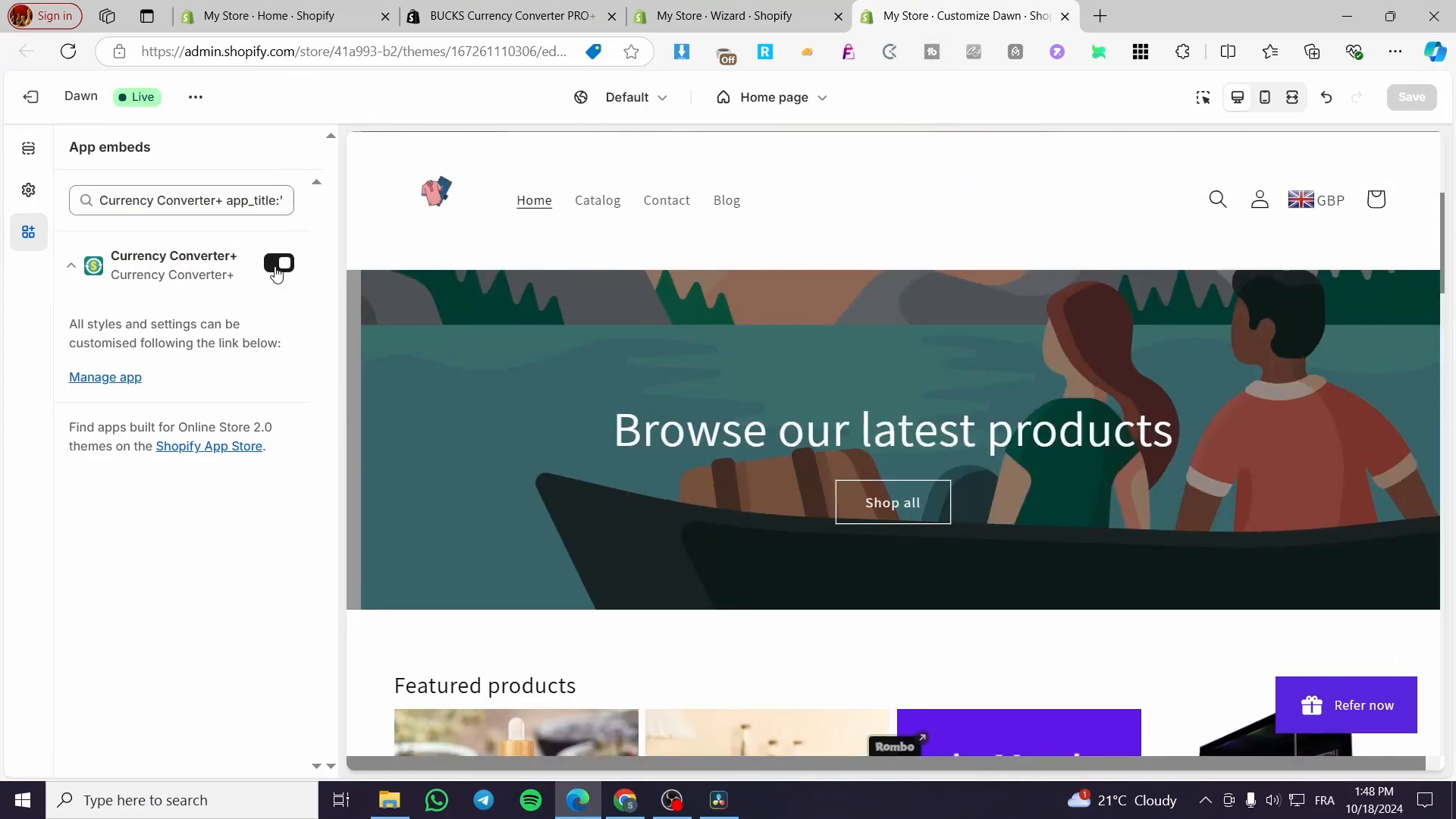
Turn off the Currency Converter+ app embed, save the theme and close the theme editor tab.
click(279, 265)
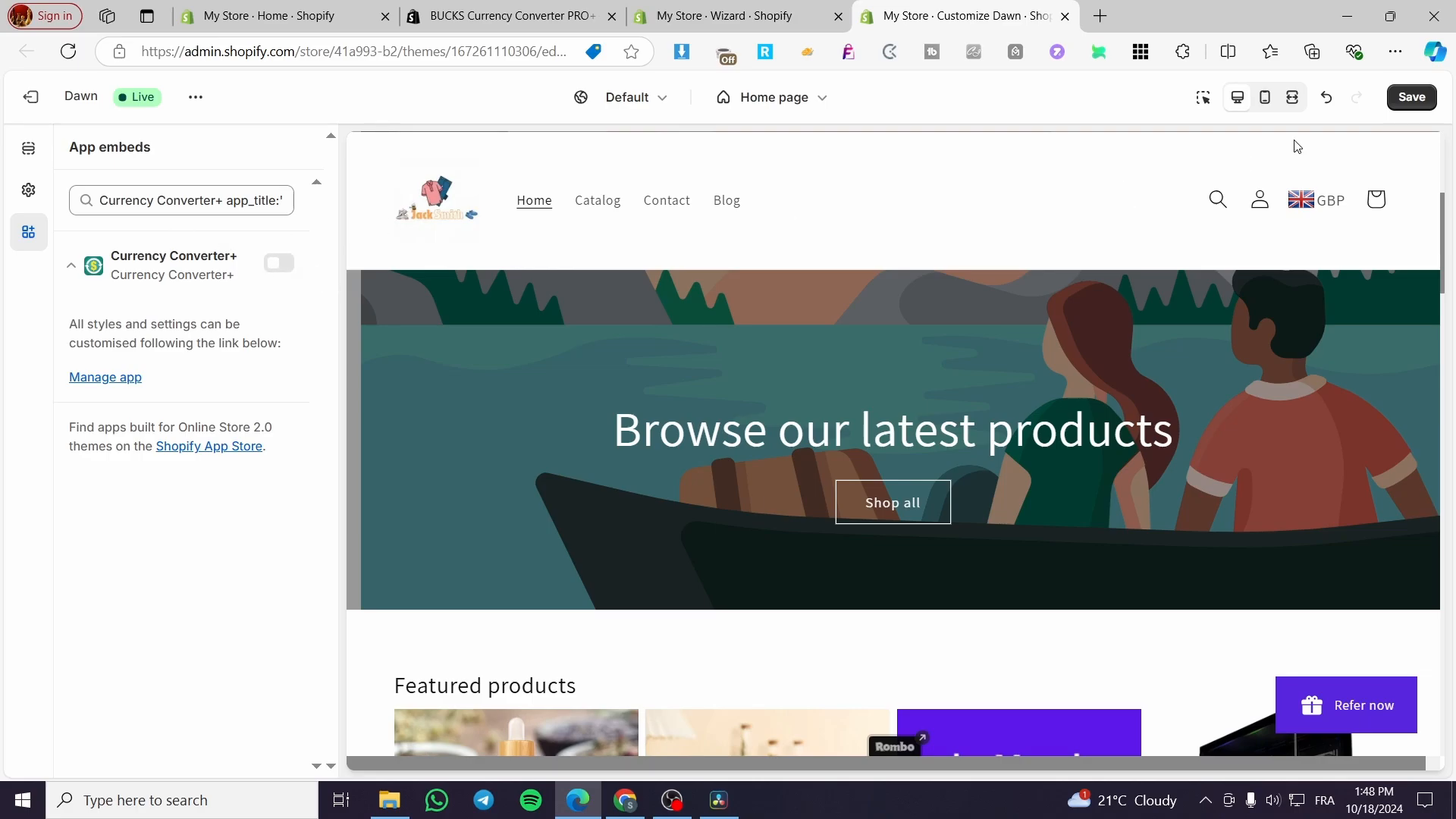
click(1410, 99)
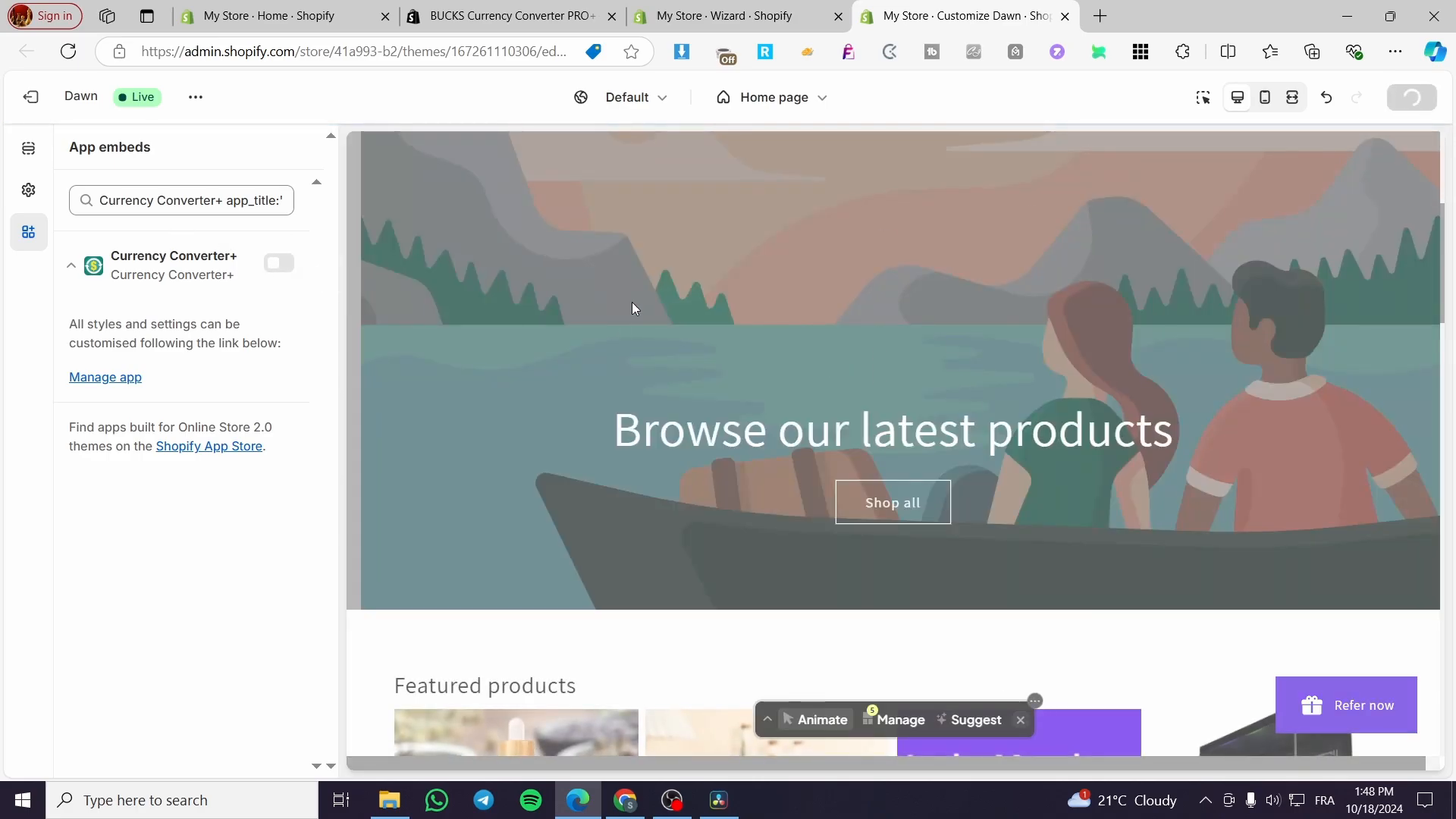
click(1065, 17)
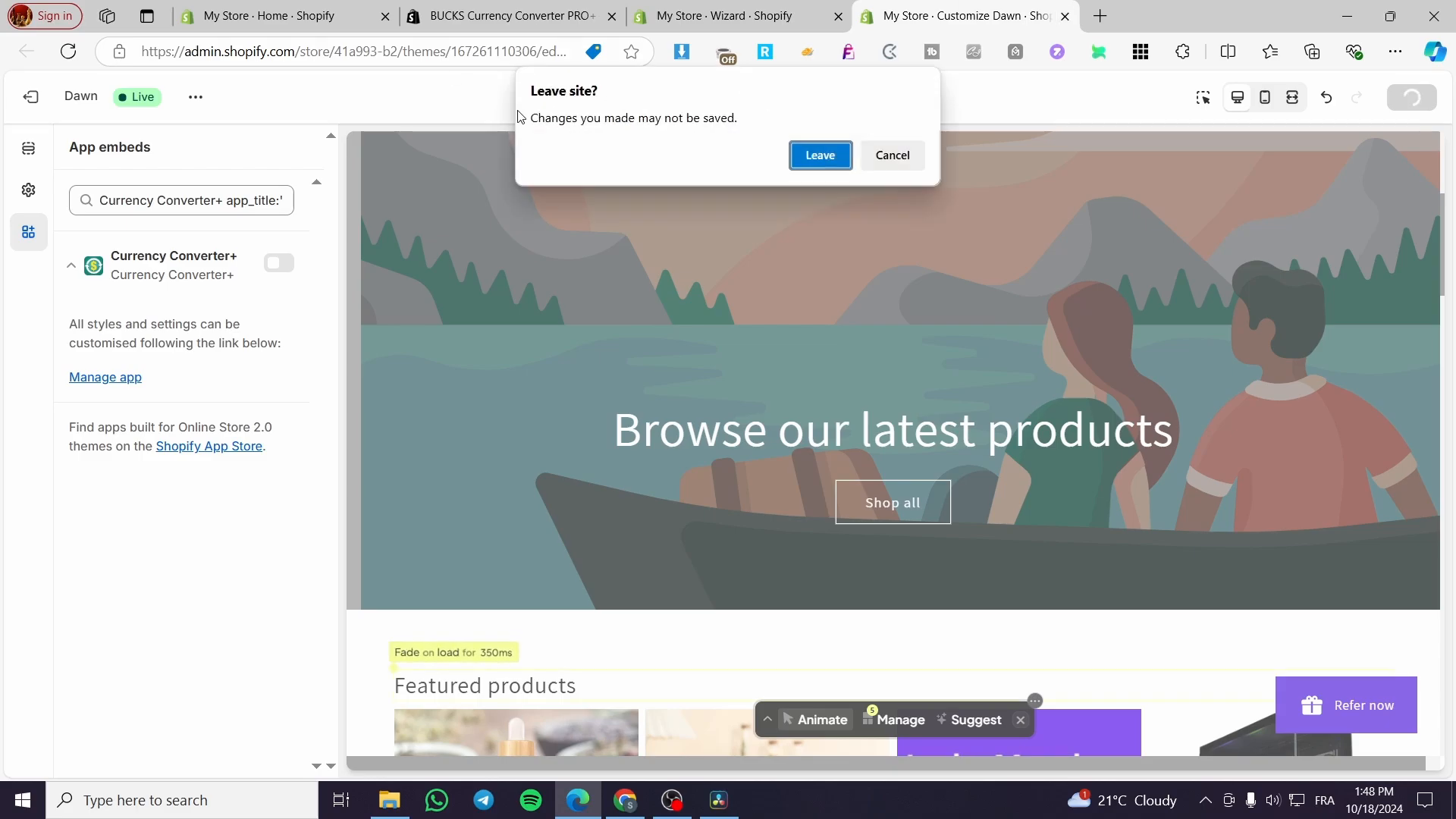
click(820, 155)
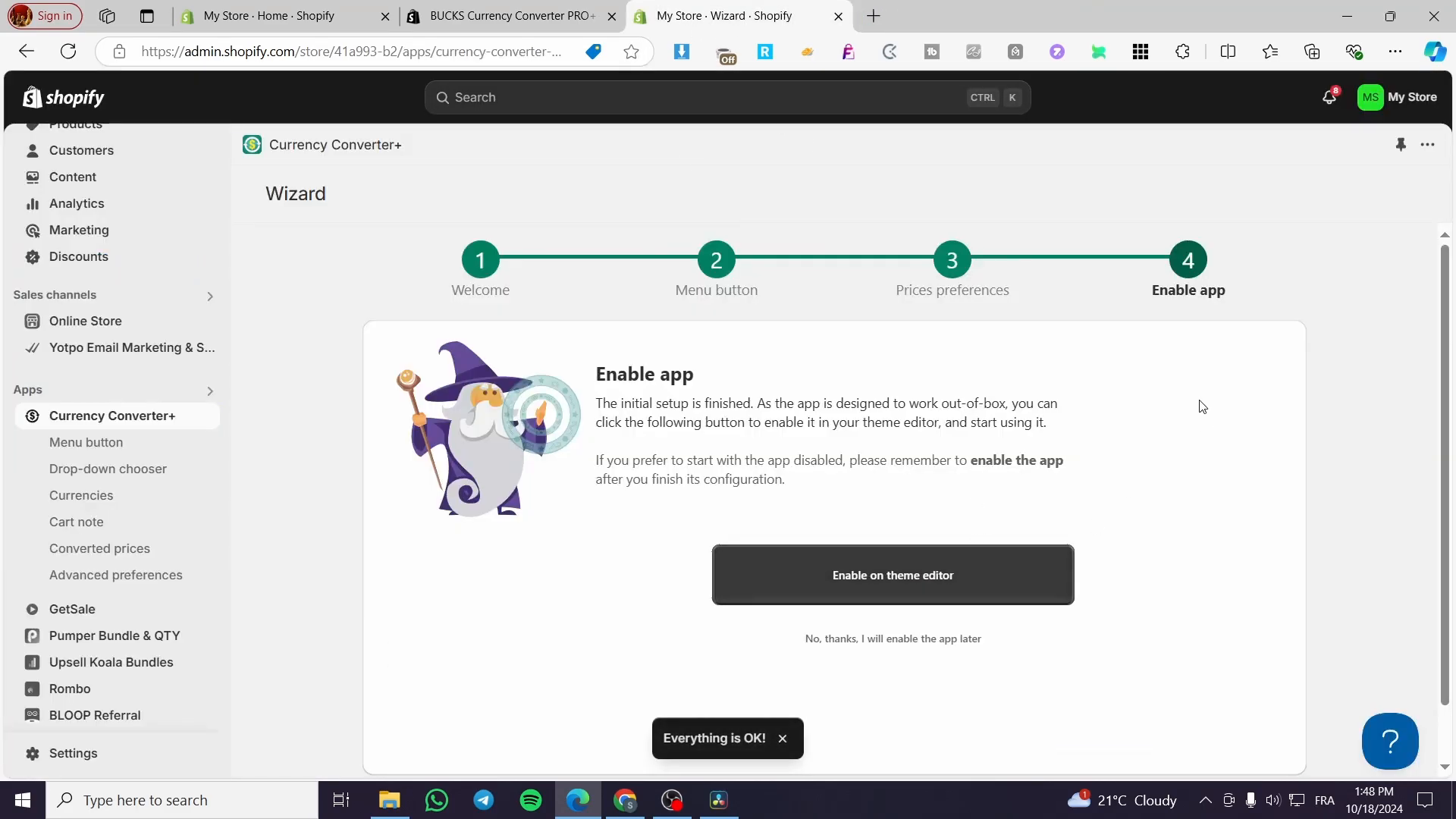
Open the app's menu button settings, try the "No flags" country style and restore "Show flags".
click(911, 519)
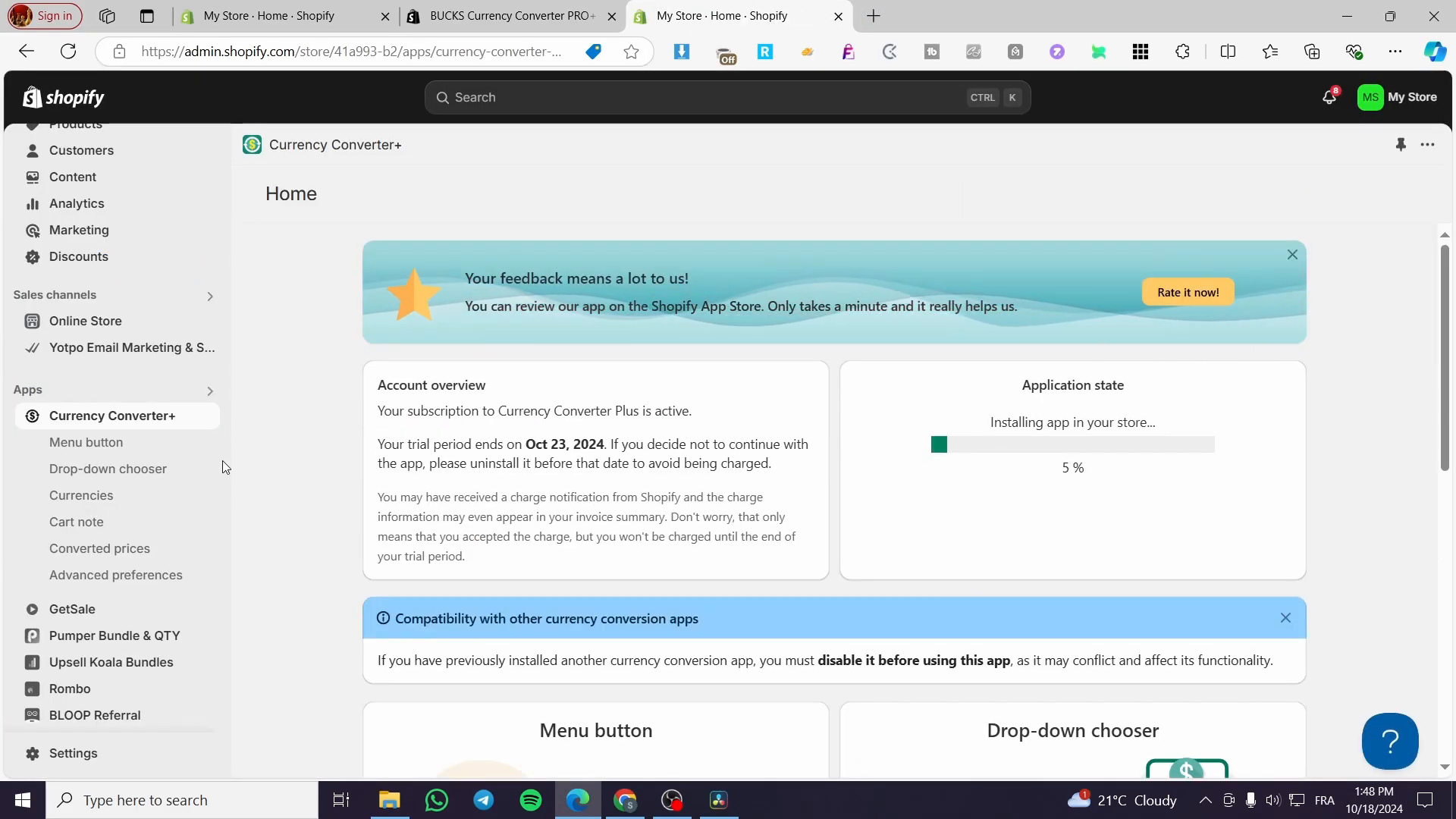
click(85, 442)
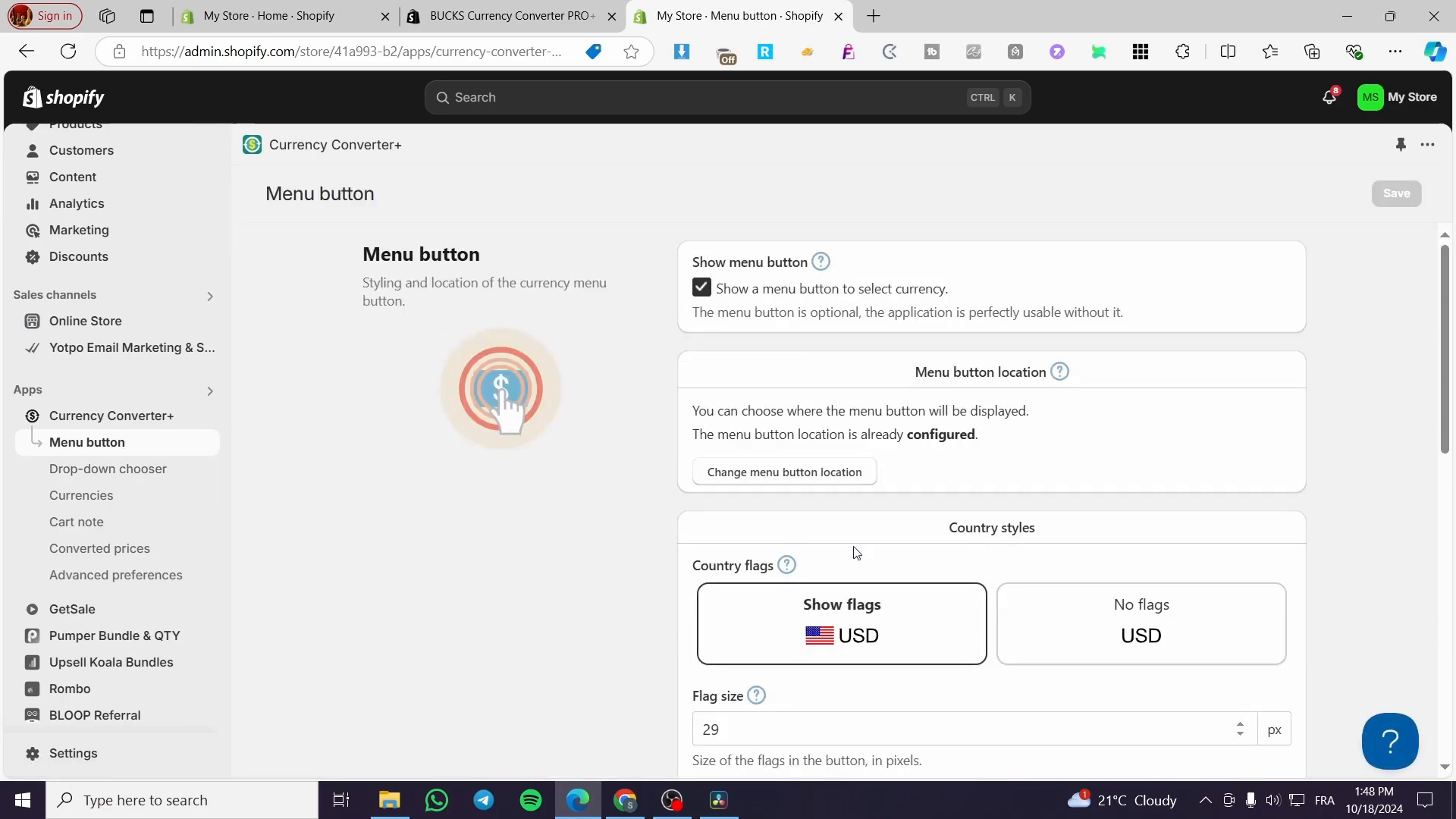
scroll(852, 552, down, 3)
click(1141, 347)
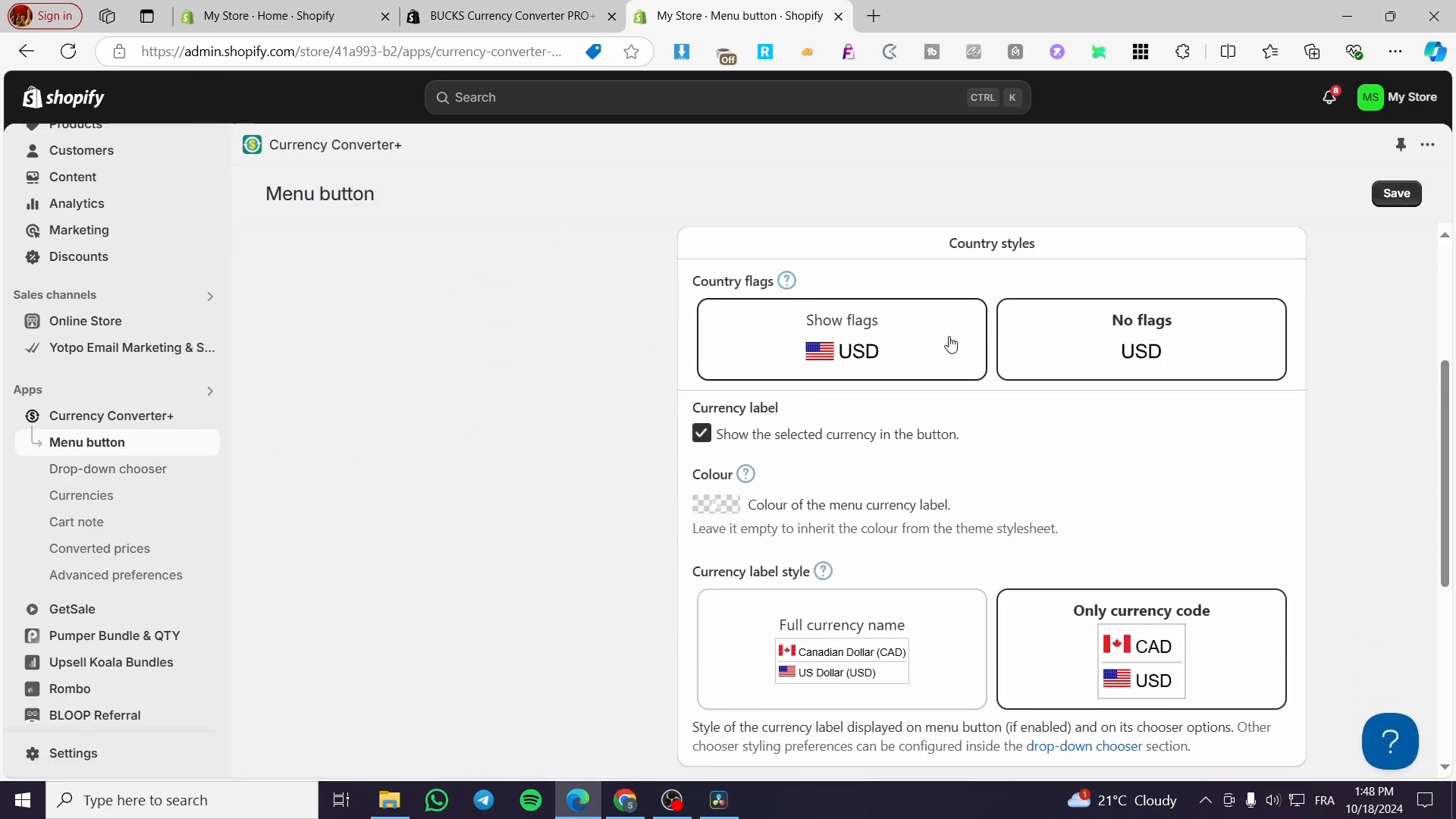
click(950, 343)
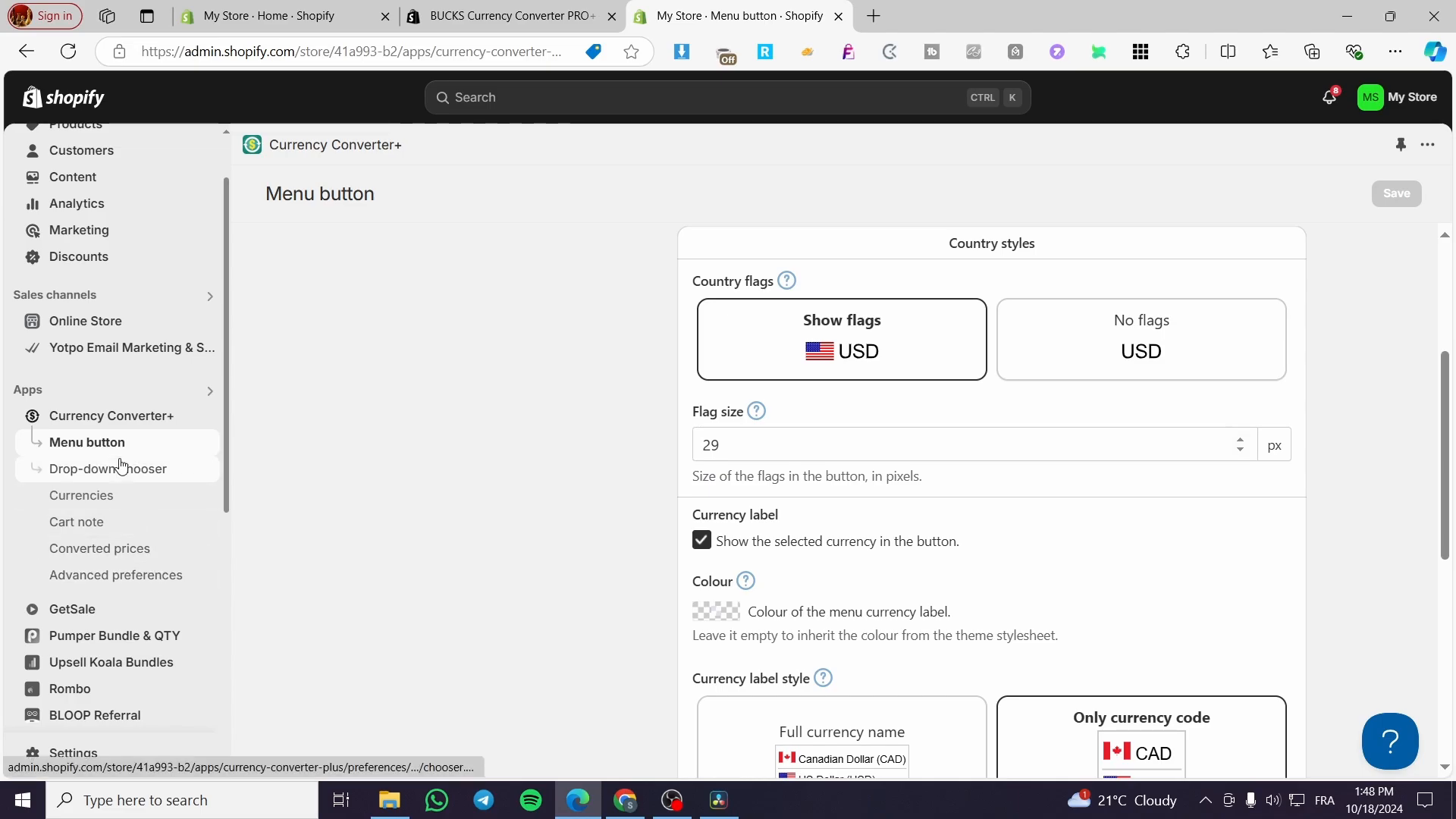
Review the drop-down chooser's colours, flag size, price border, currency label style and arrow colour settings.
click(180, 476)
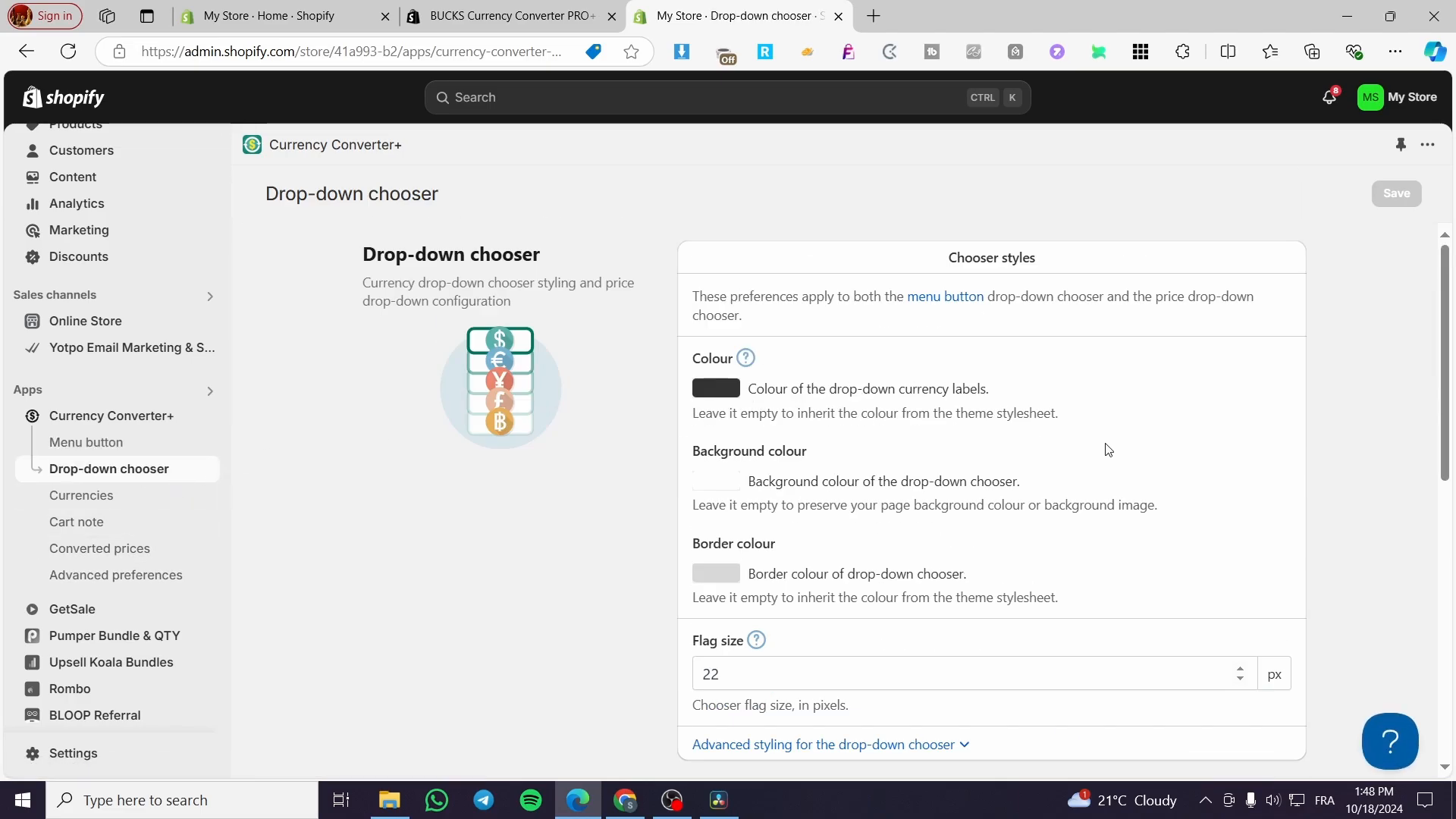
scroll(1084, 448, down, 4)
scroll(877, 354, down, 3)
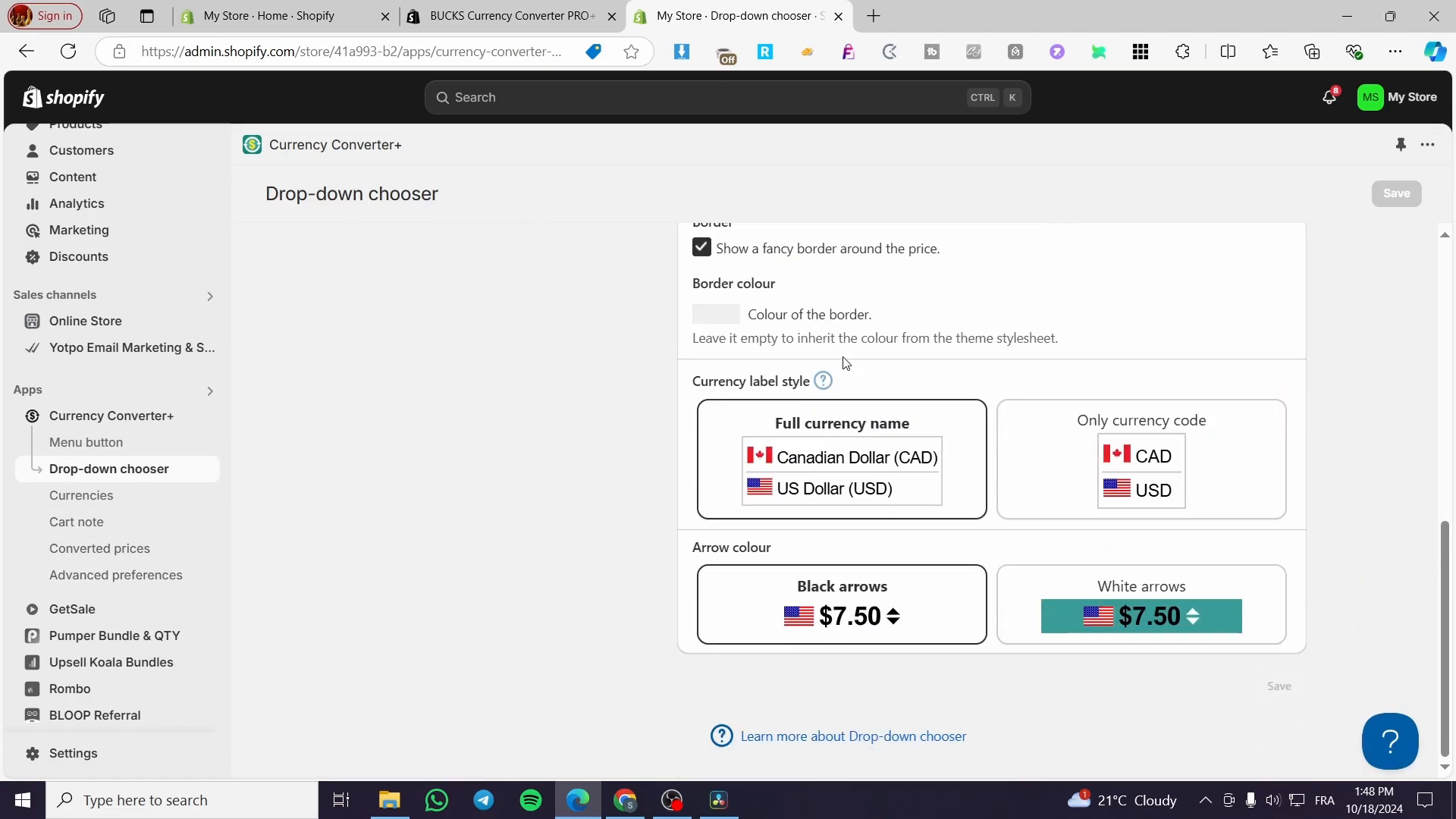
scroll(929, 487, up, 2)
View the currency list and geolocation settings, and open the cart note settings.
click(118, 502)
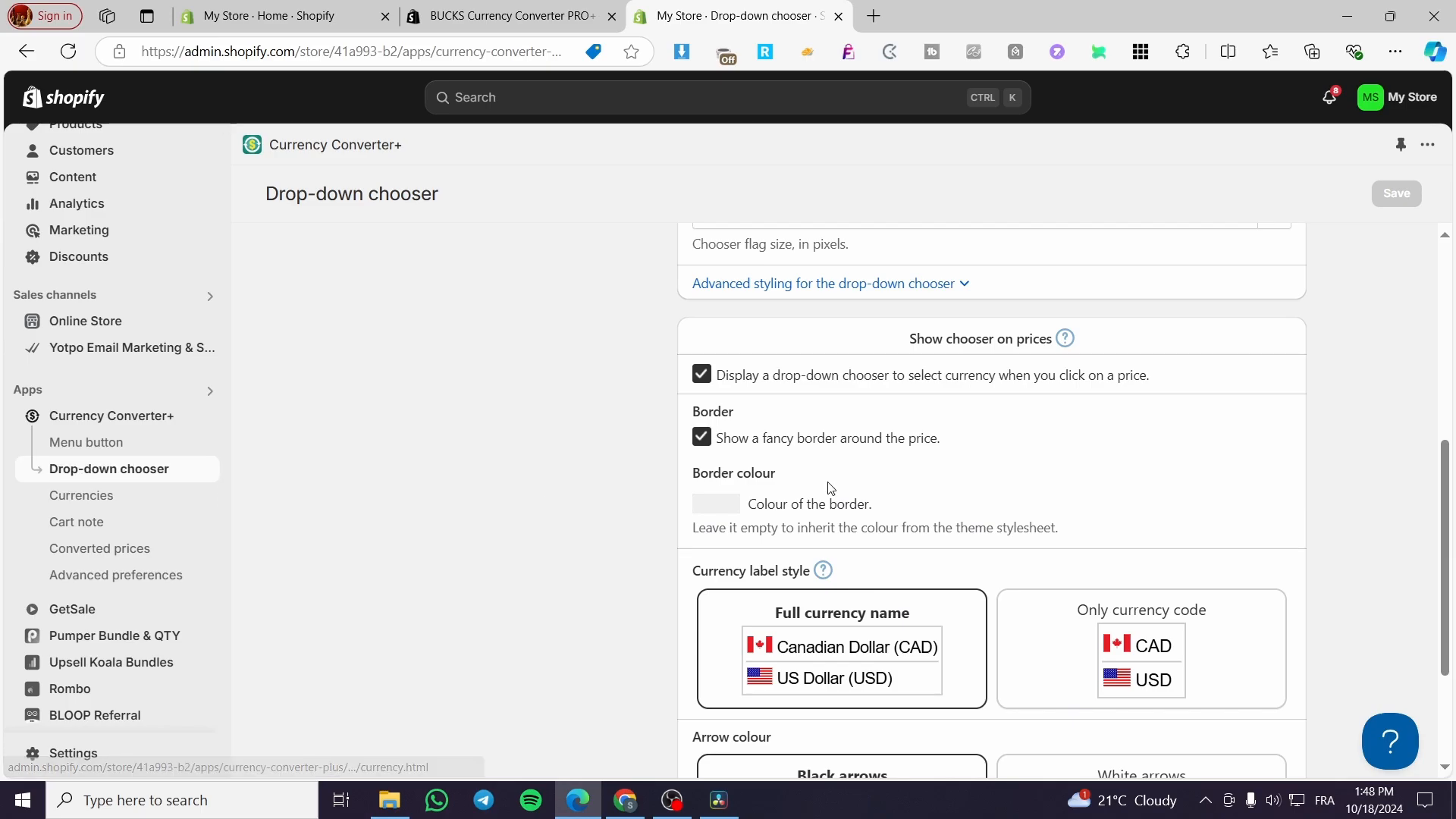
scroll(938, 443, down, 2)
scroll(938, 443, up, 2)
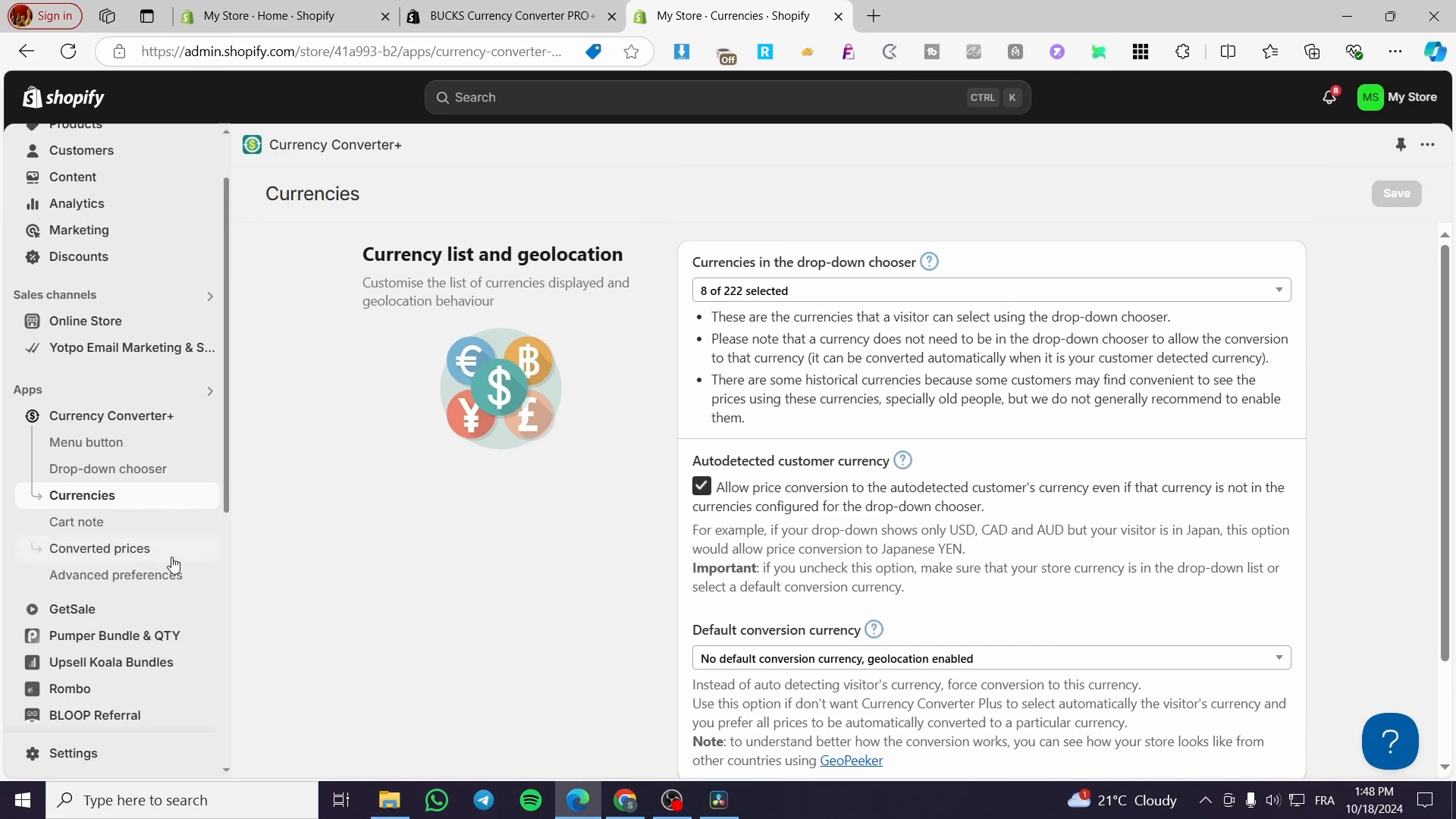
click(96, 526)
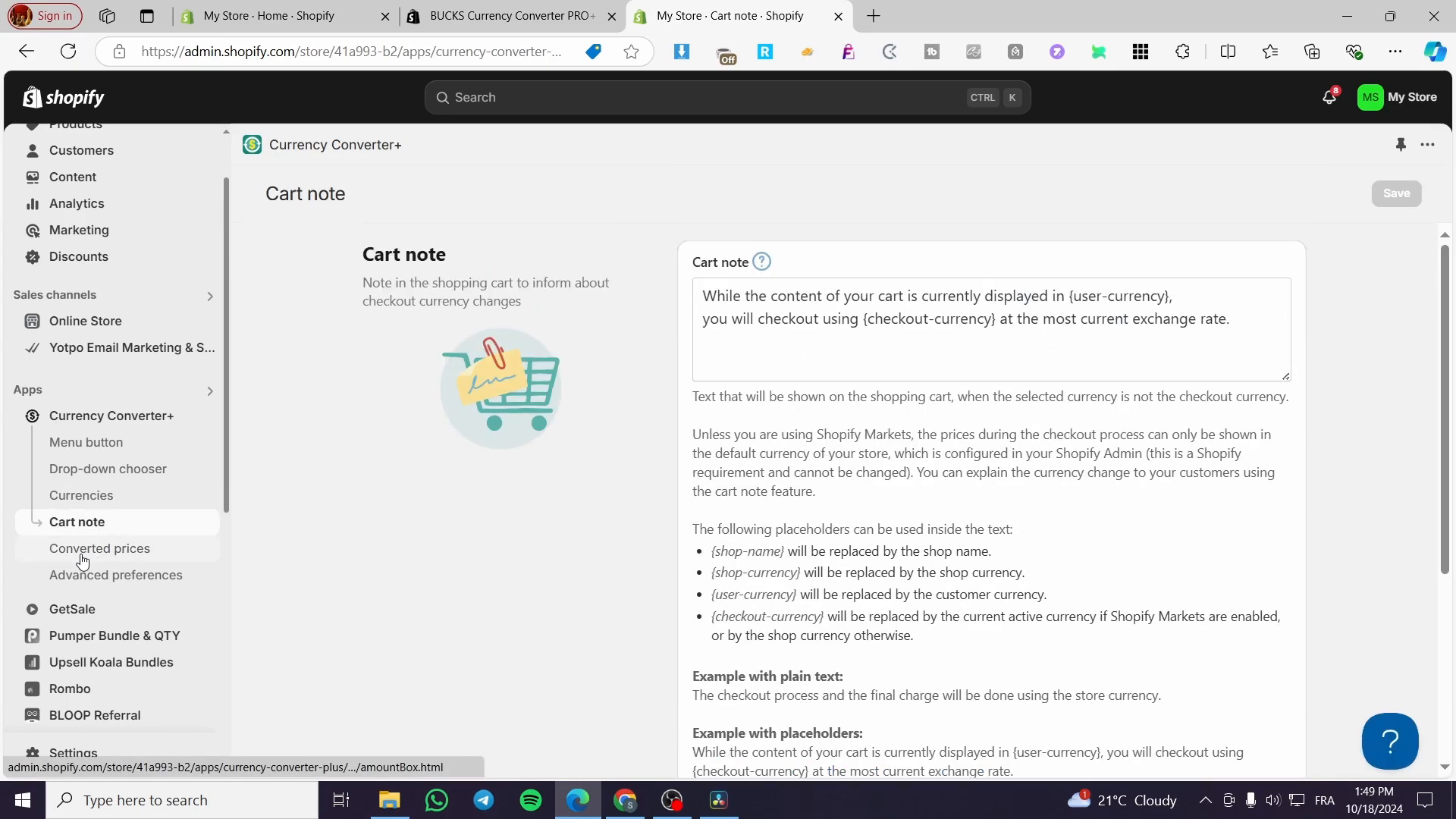
Review the converted prices settings for original price, rounding and visual styles, and open the advanced preferences.
click(101, 548)
scroll(936, 542, down, 5)
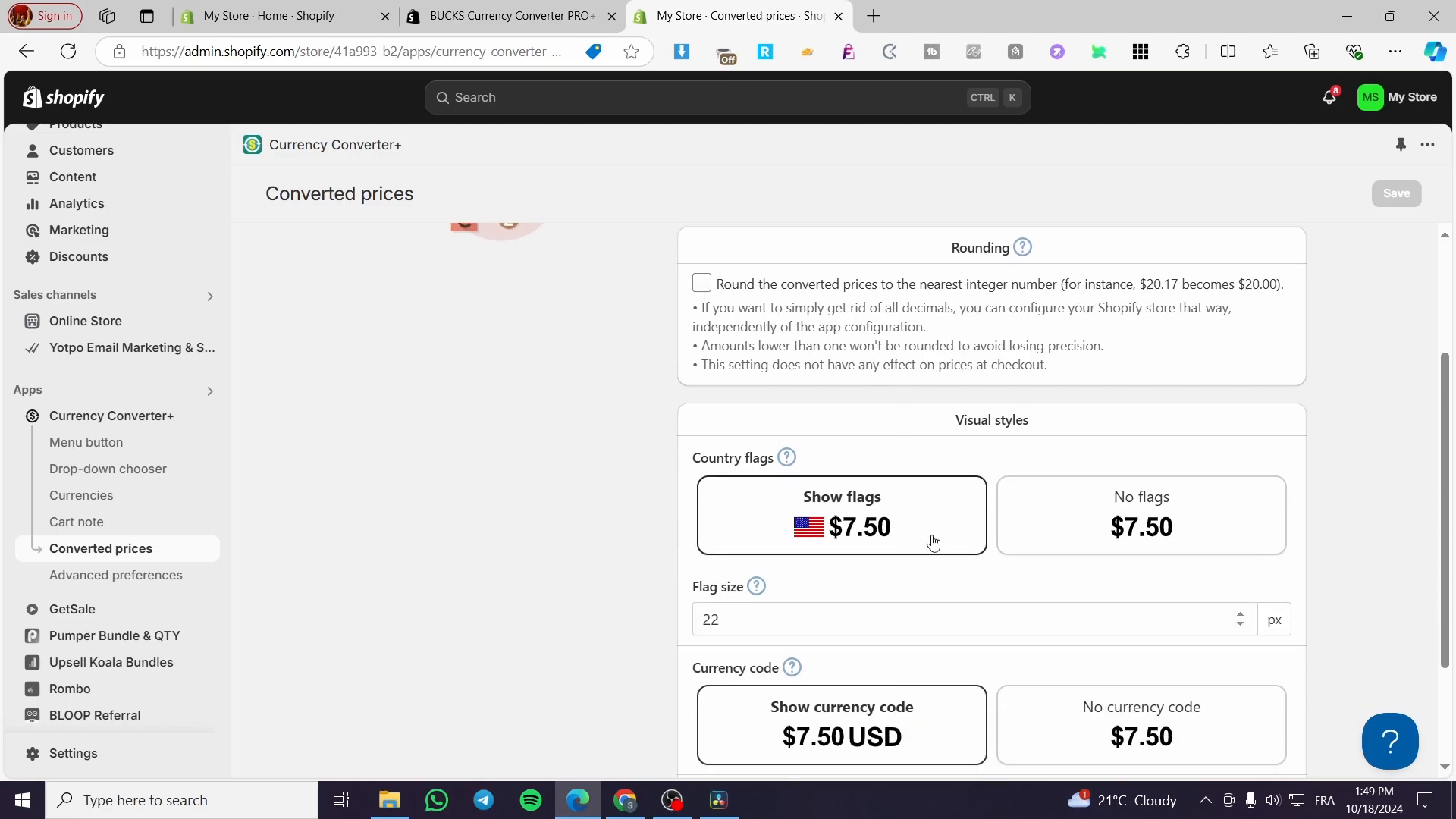
scroll(906, 531, up, 5)
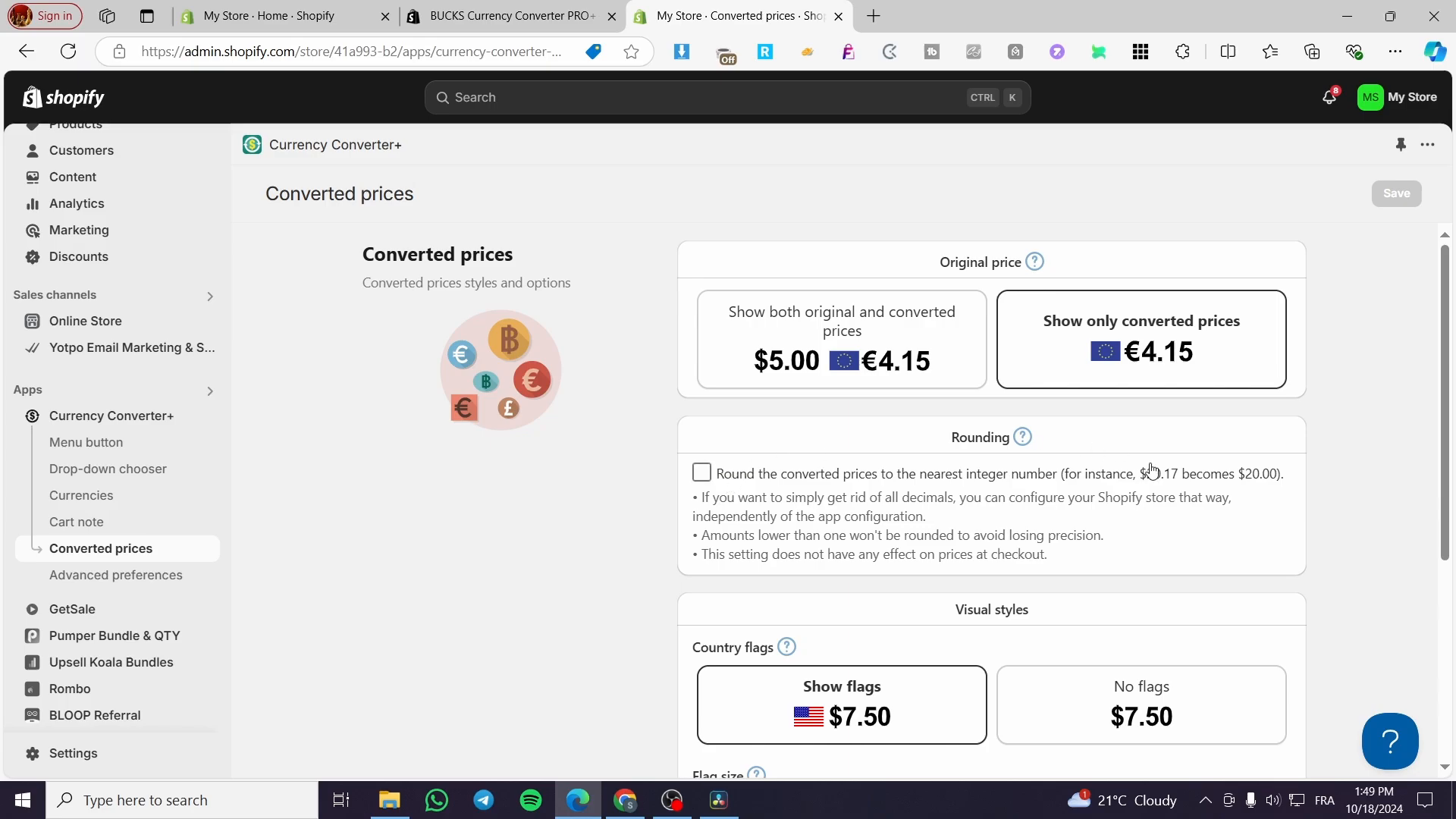
click(109, 578)
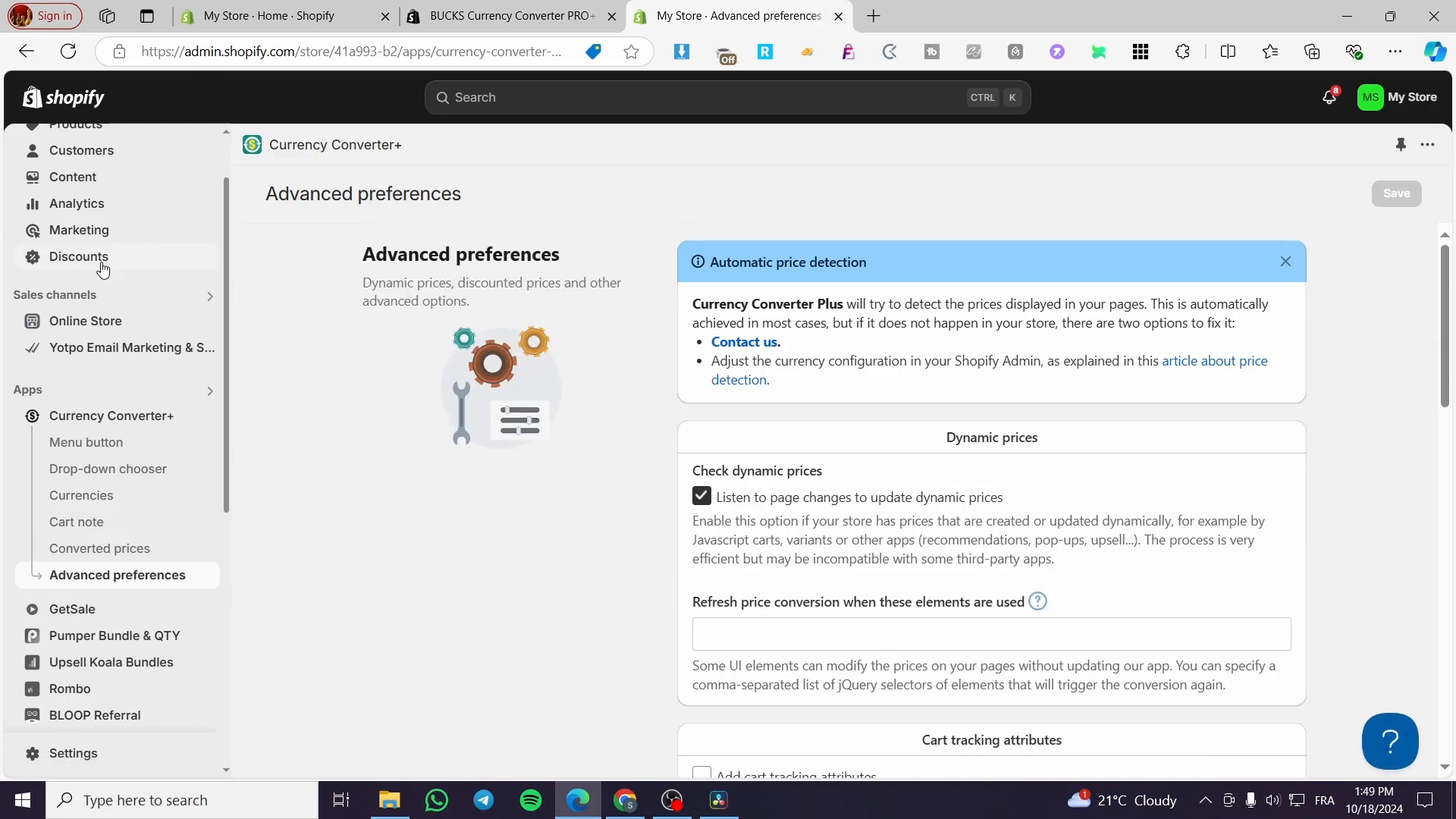
Close the Currency Converter+ page and open the BUCKS app dashboard from its App Store listing.
click(838, 16)
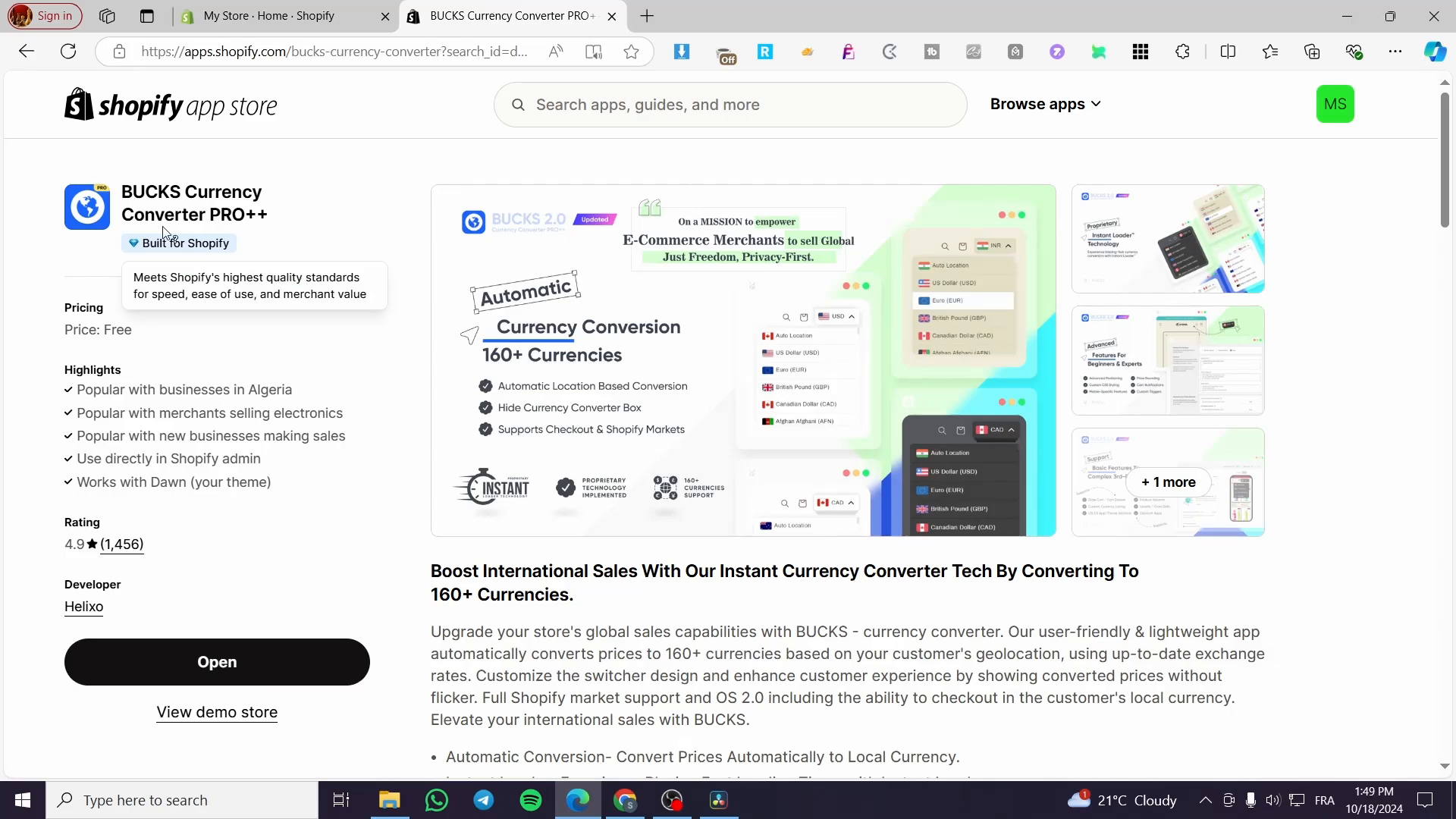
click(270, 647)
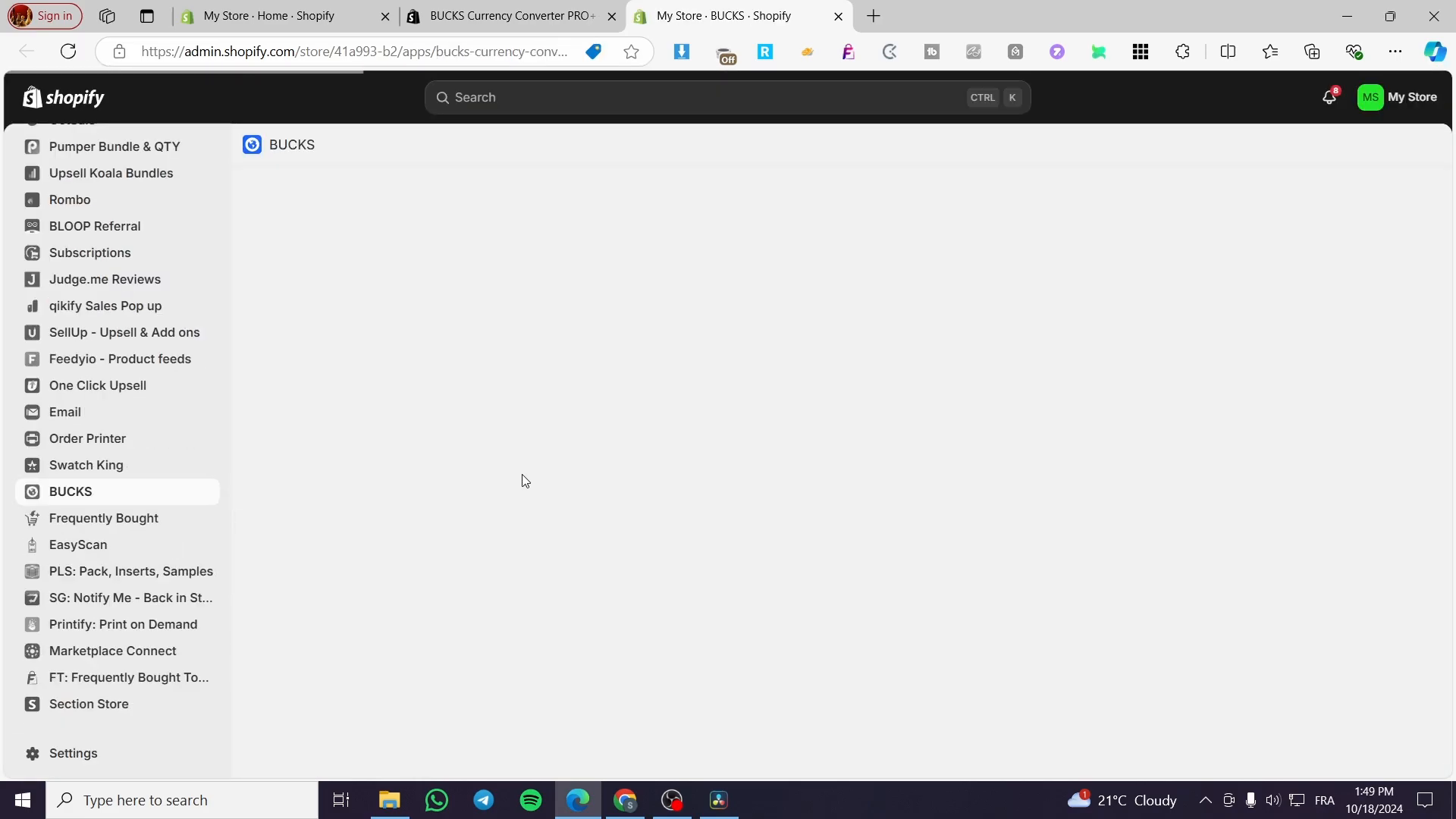
drag(59, 502, 82, 467)
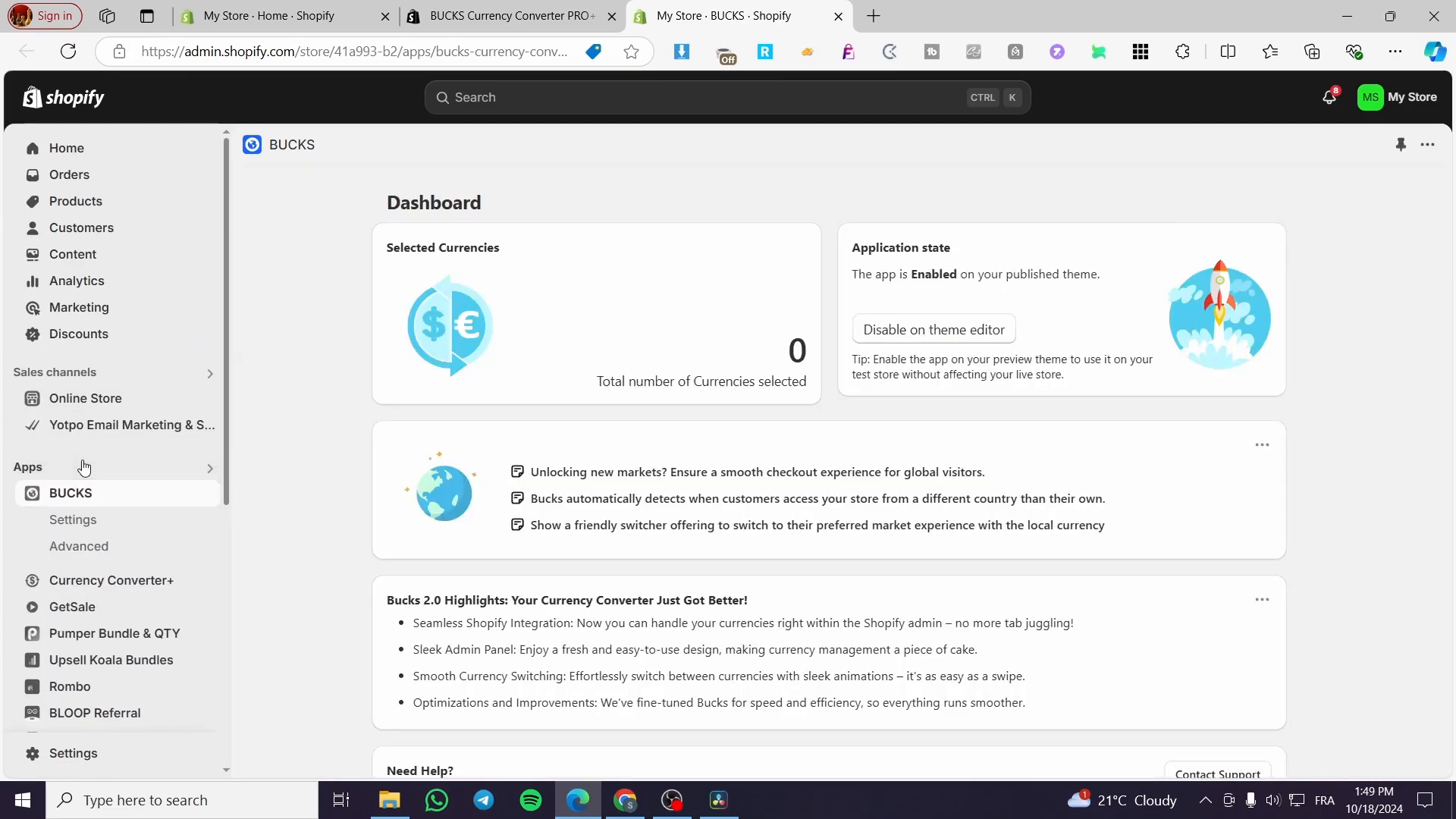
Open the theme's app embeds from the BUCKS dashboard and switch the Bucks embed off and back on.
click(951, 330)
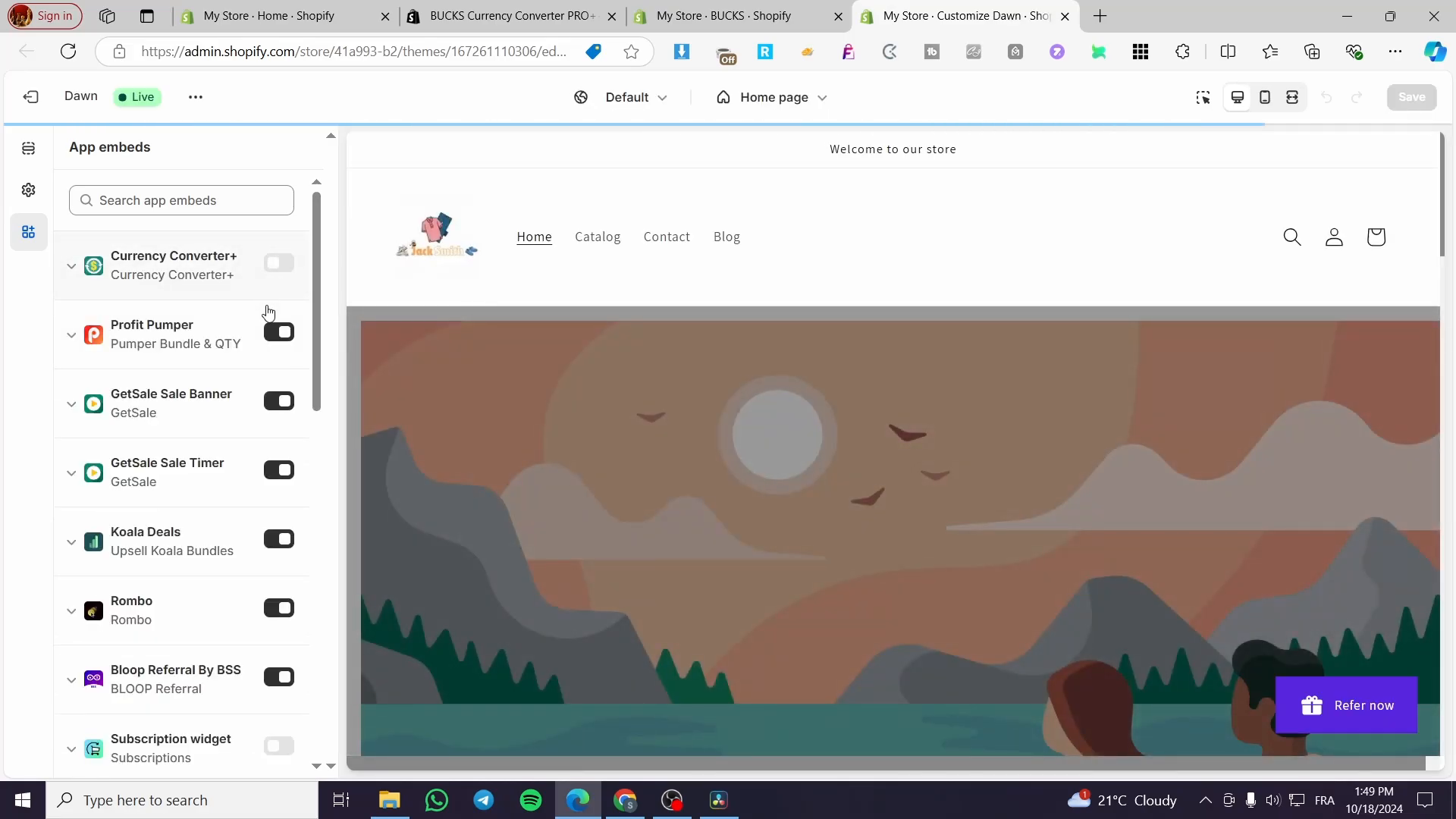
scroll(217, 529, down, 5)
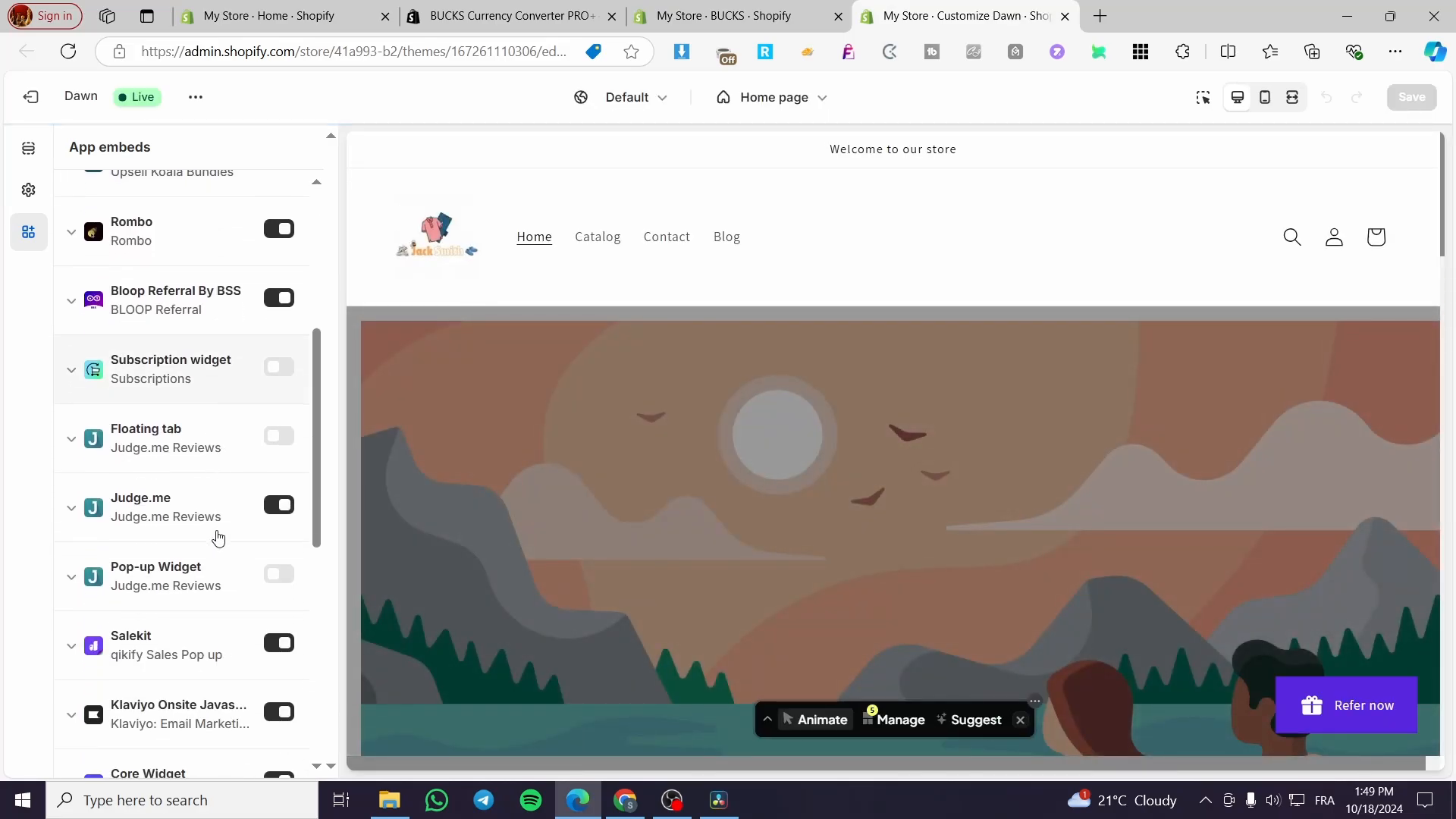
scroll(226, 537, down, 8)
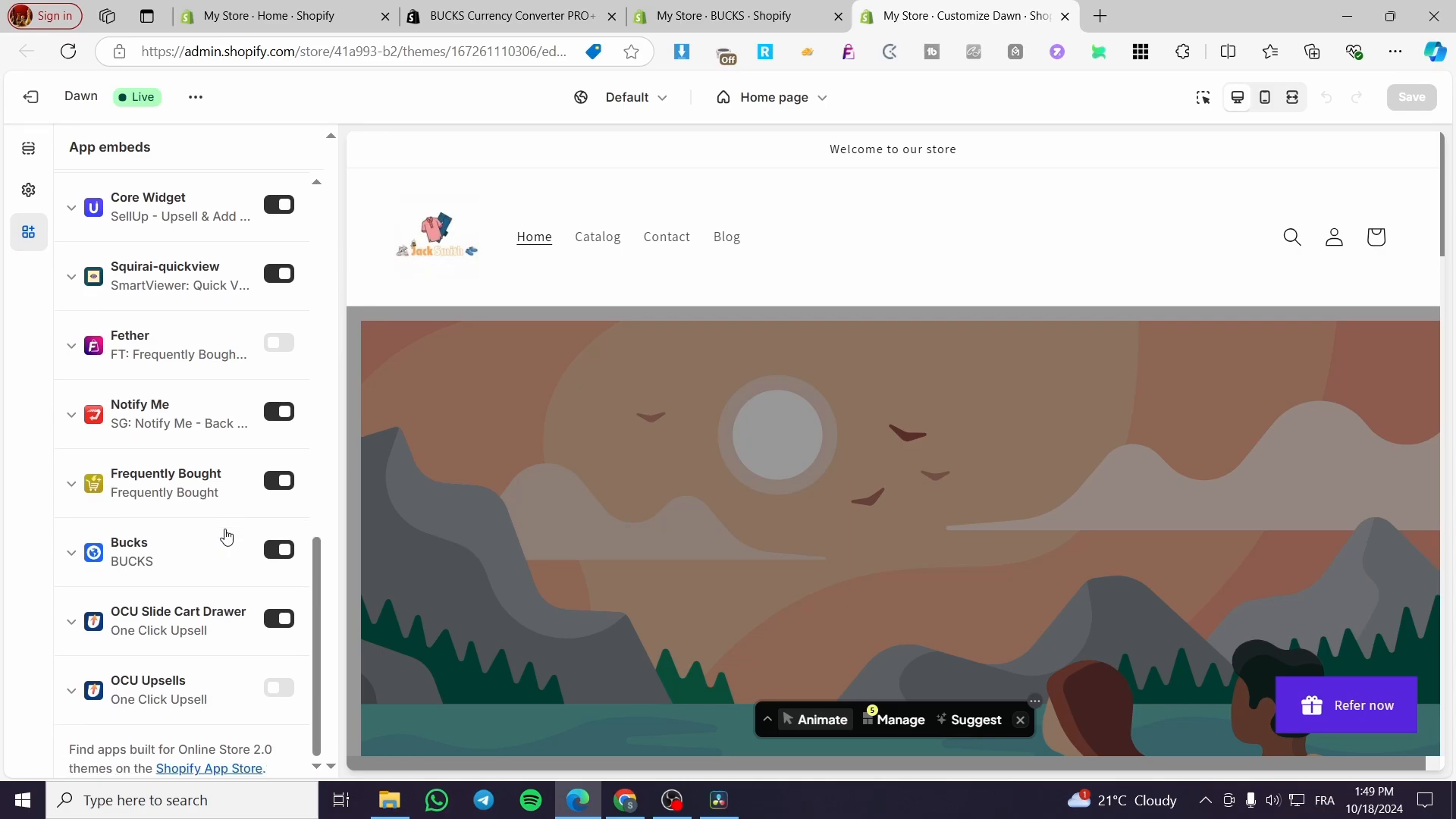
click(278, 556)
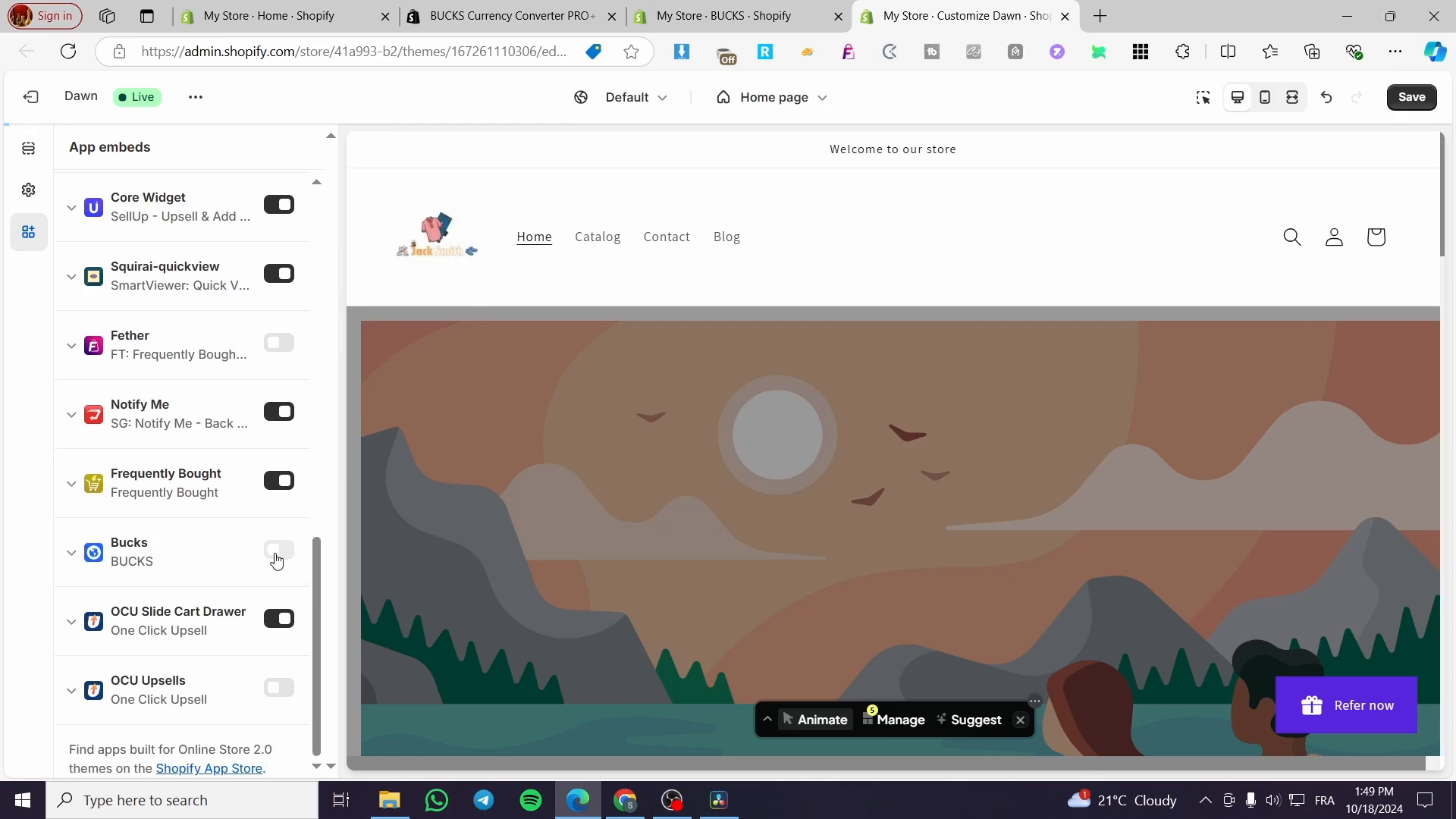
click(276, 559)
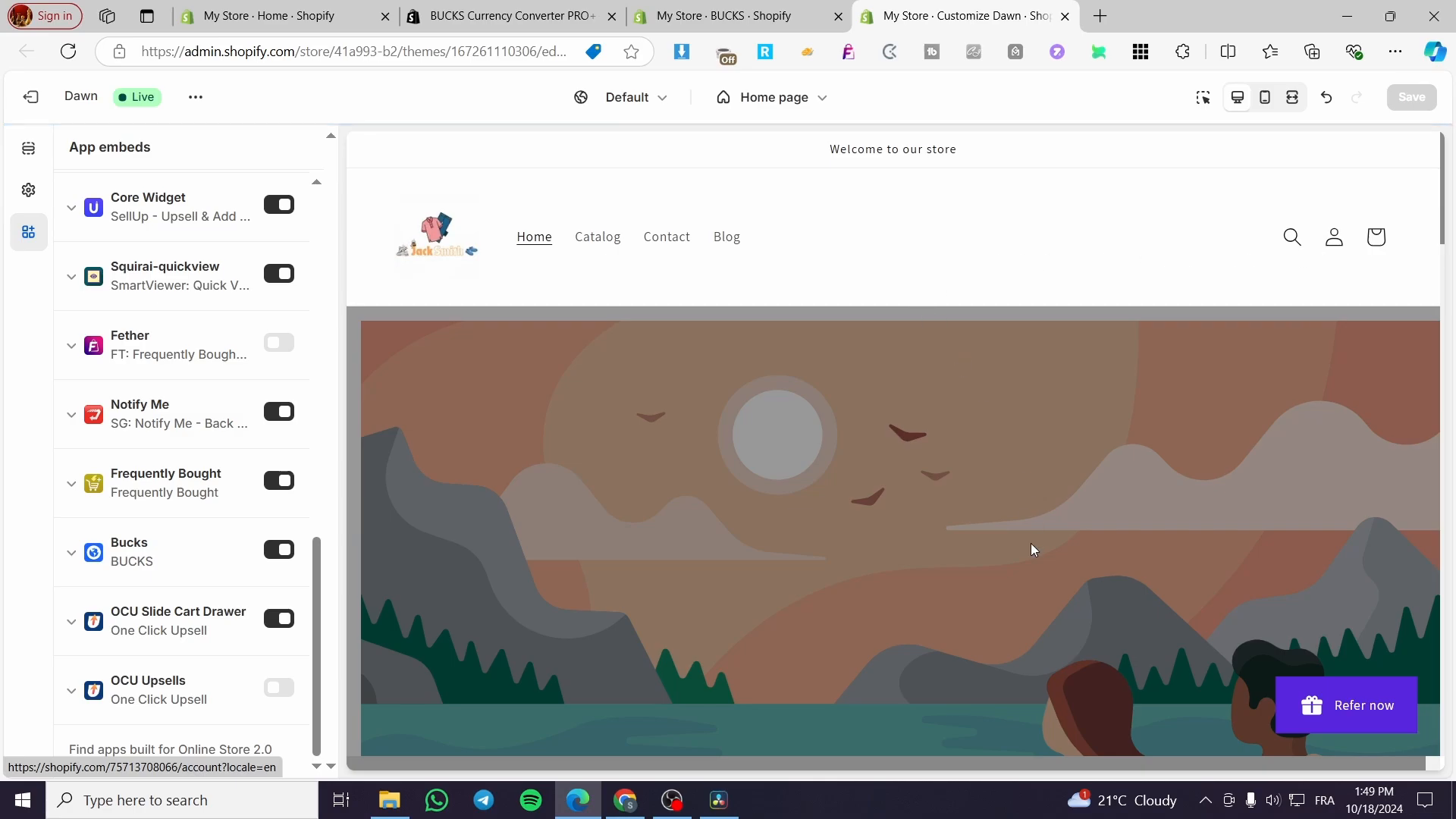
Check the Bucks embed for customizable settings, close the theme editor and look through the BUCKS dashboard.
click(138, 580)
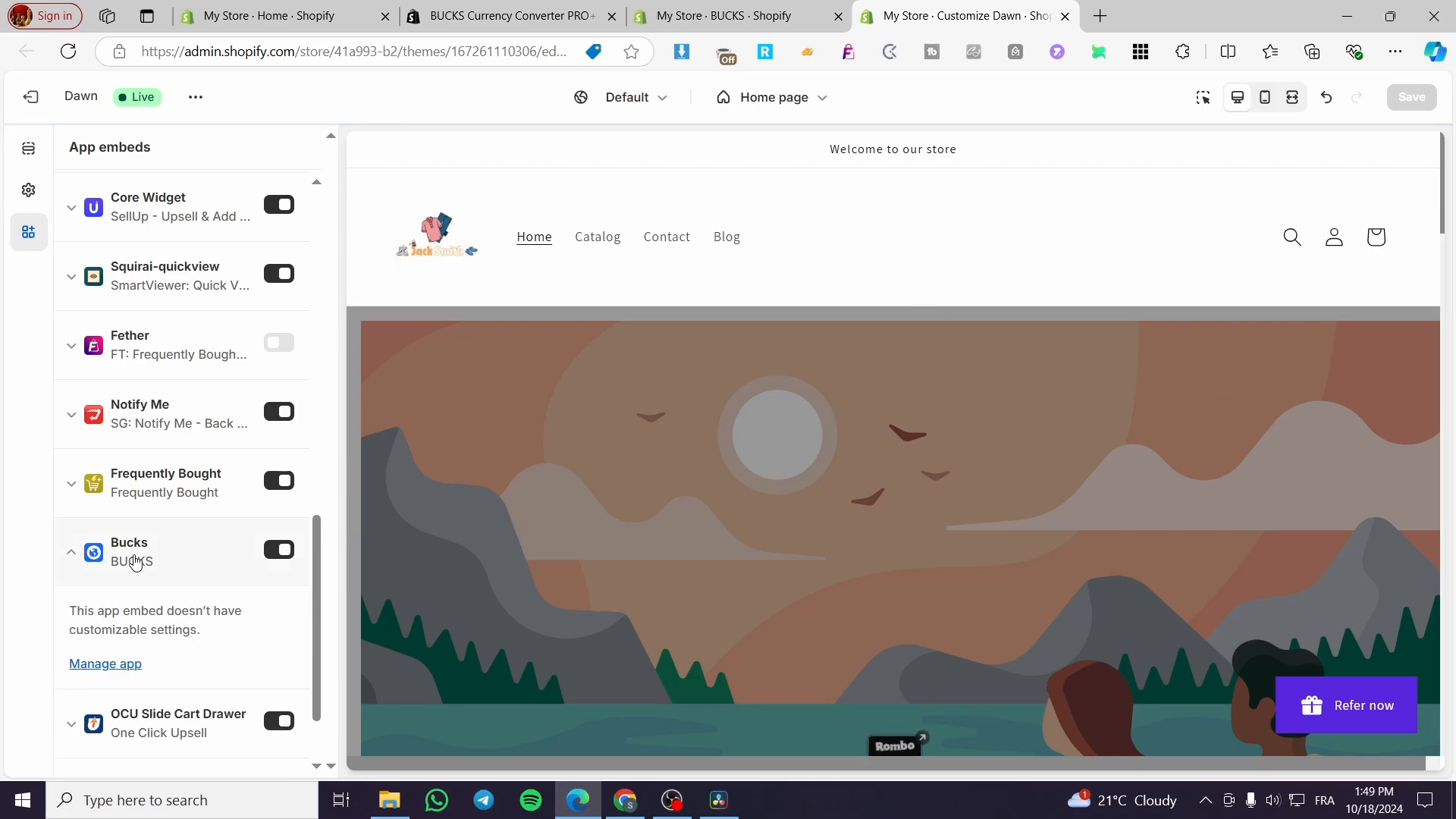
click(1065, 17)
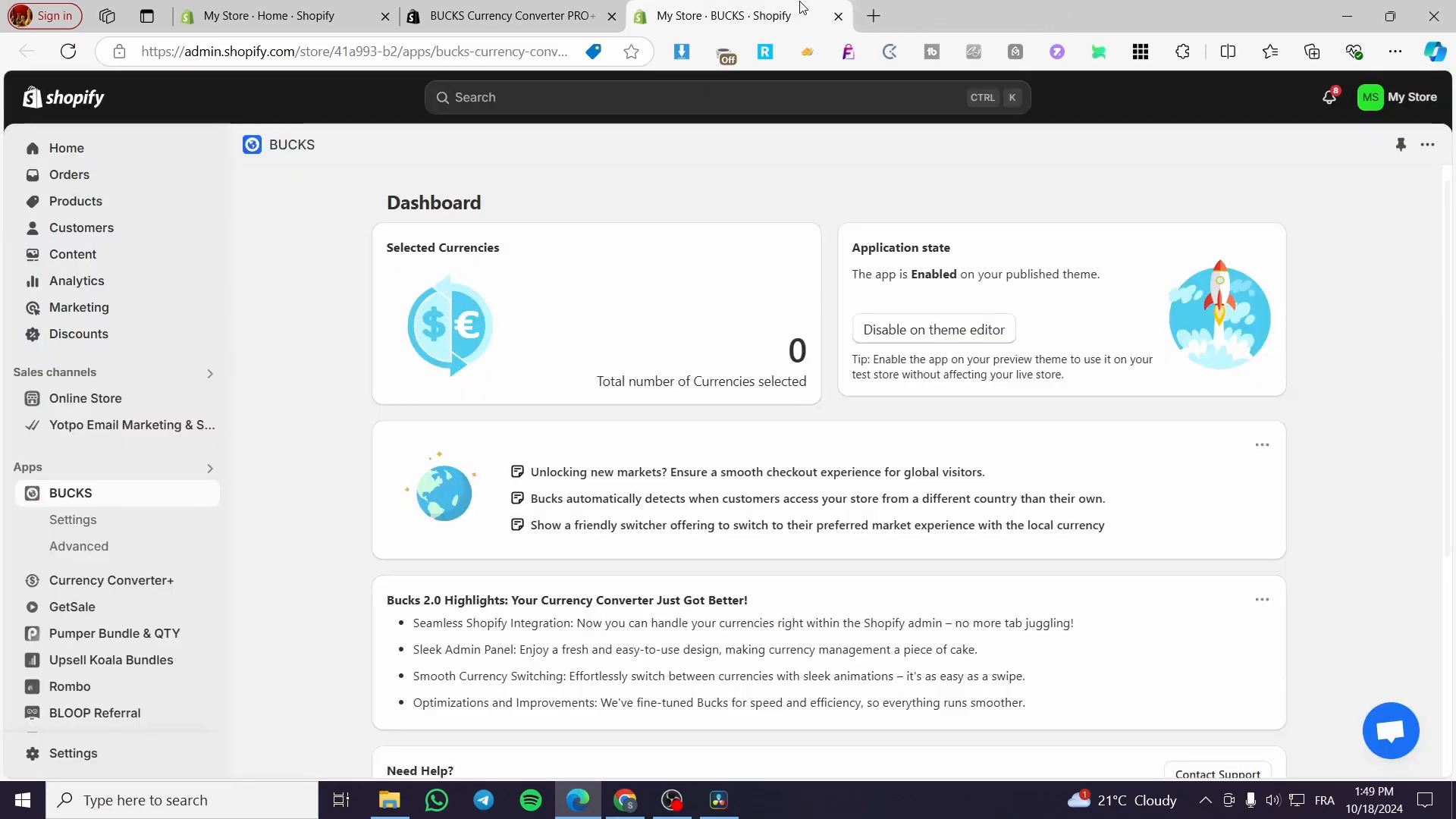
scroll(455, 462, down, 5)
scroll(857, 485, up, 5)
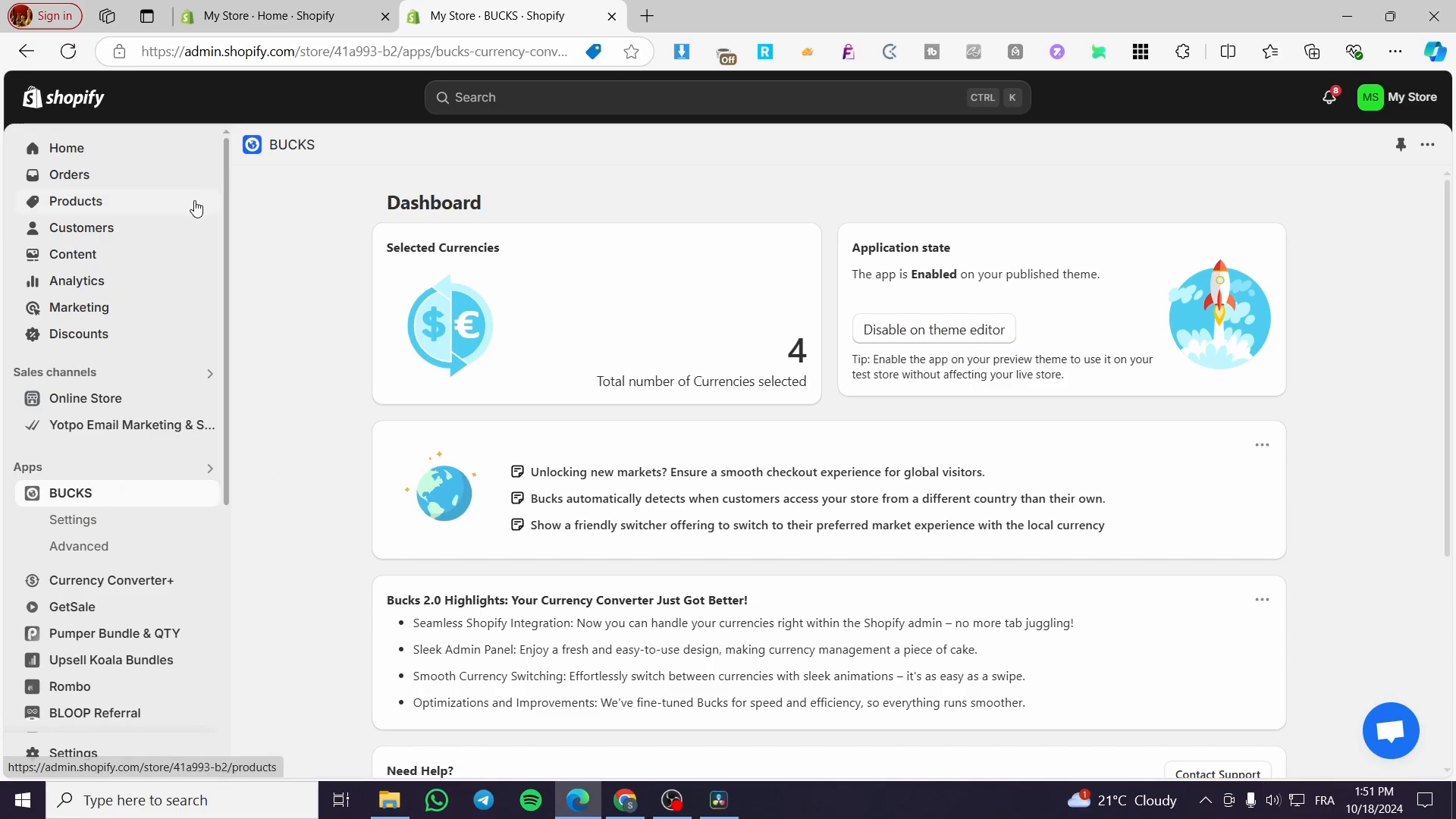
Open the BUCKS settings, expand the currency switcher in the desktop preview and compare it with the mobile preview.
click(83, 522)
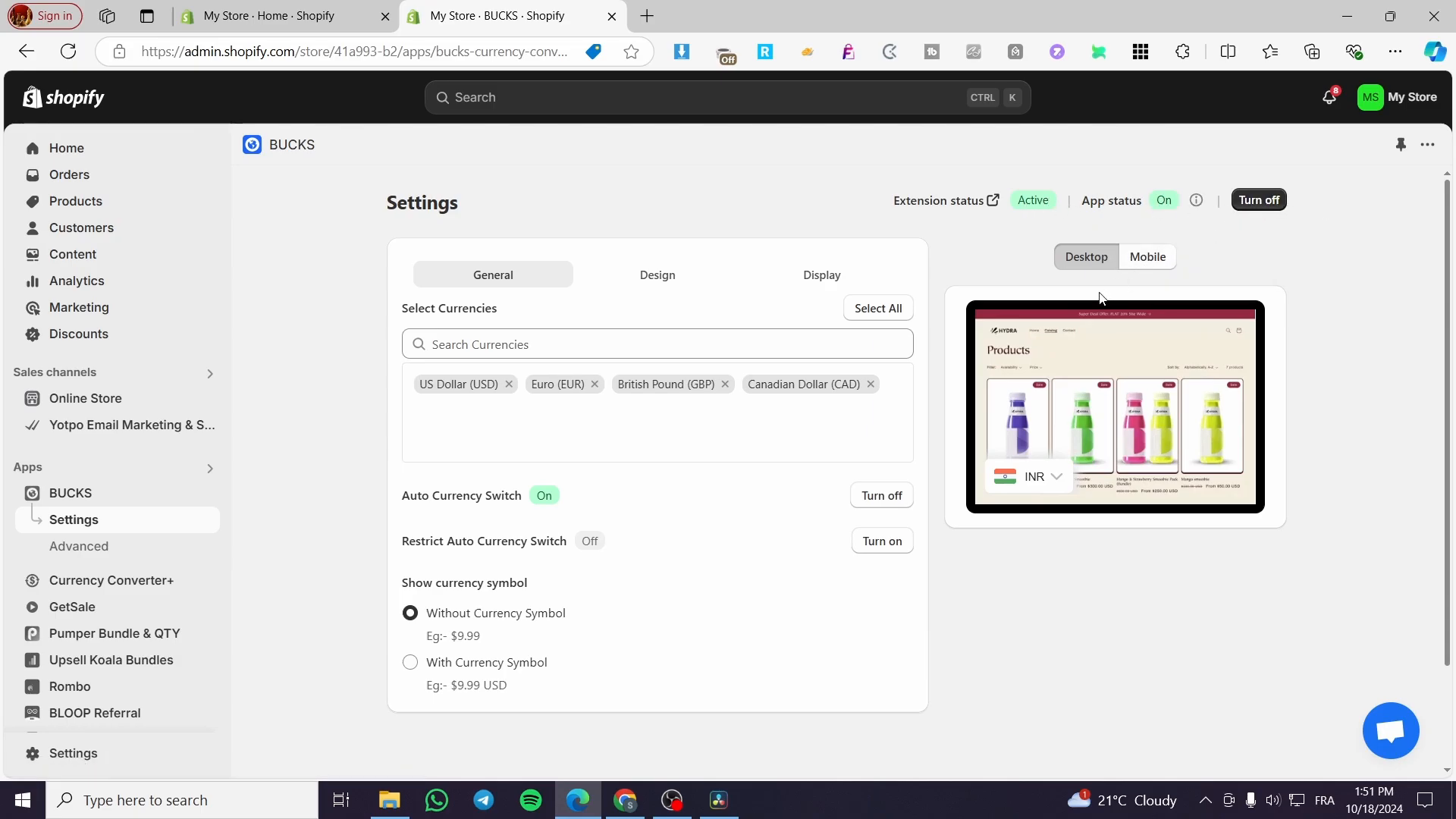
click(1068, 487)
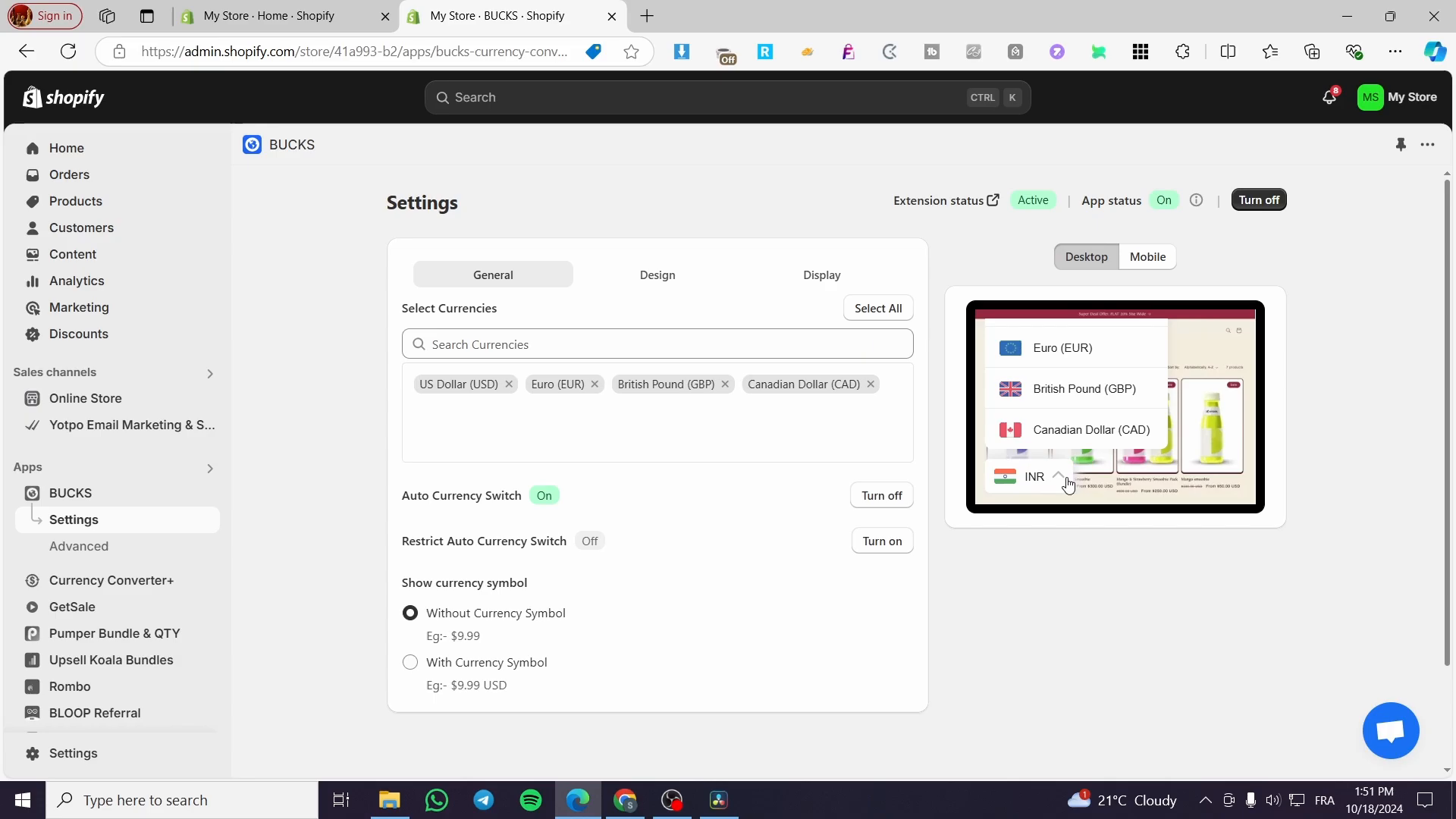
click(1059, 475)
click(1168, 261)
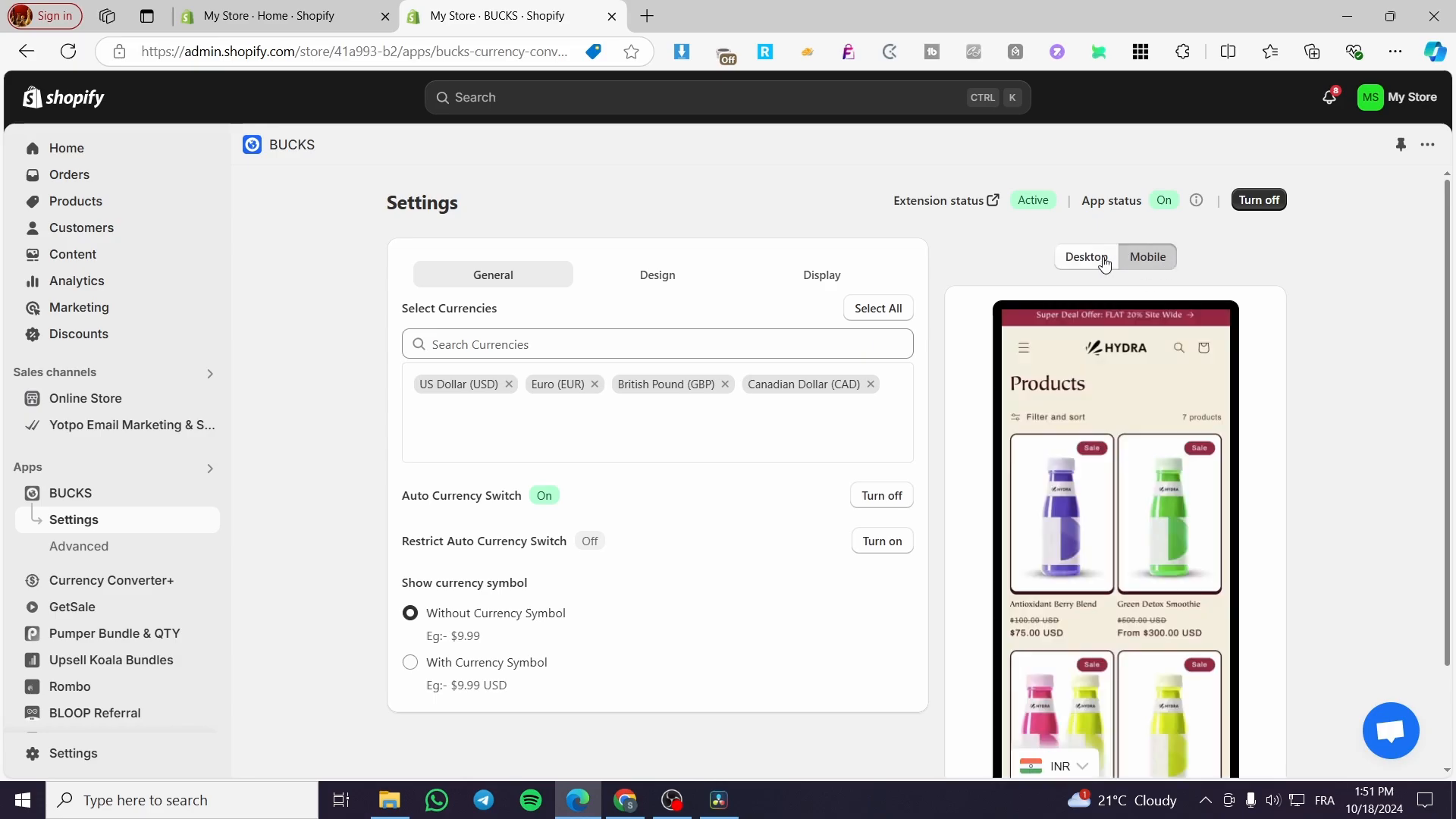
scroll(1127, 418, down, 2)
scroll(1140, 508, up, 2)
click(1091, 263)
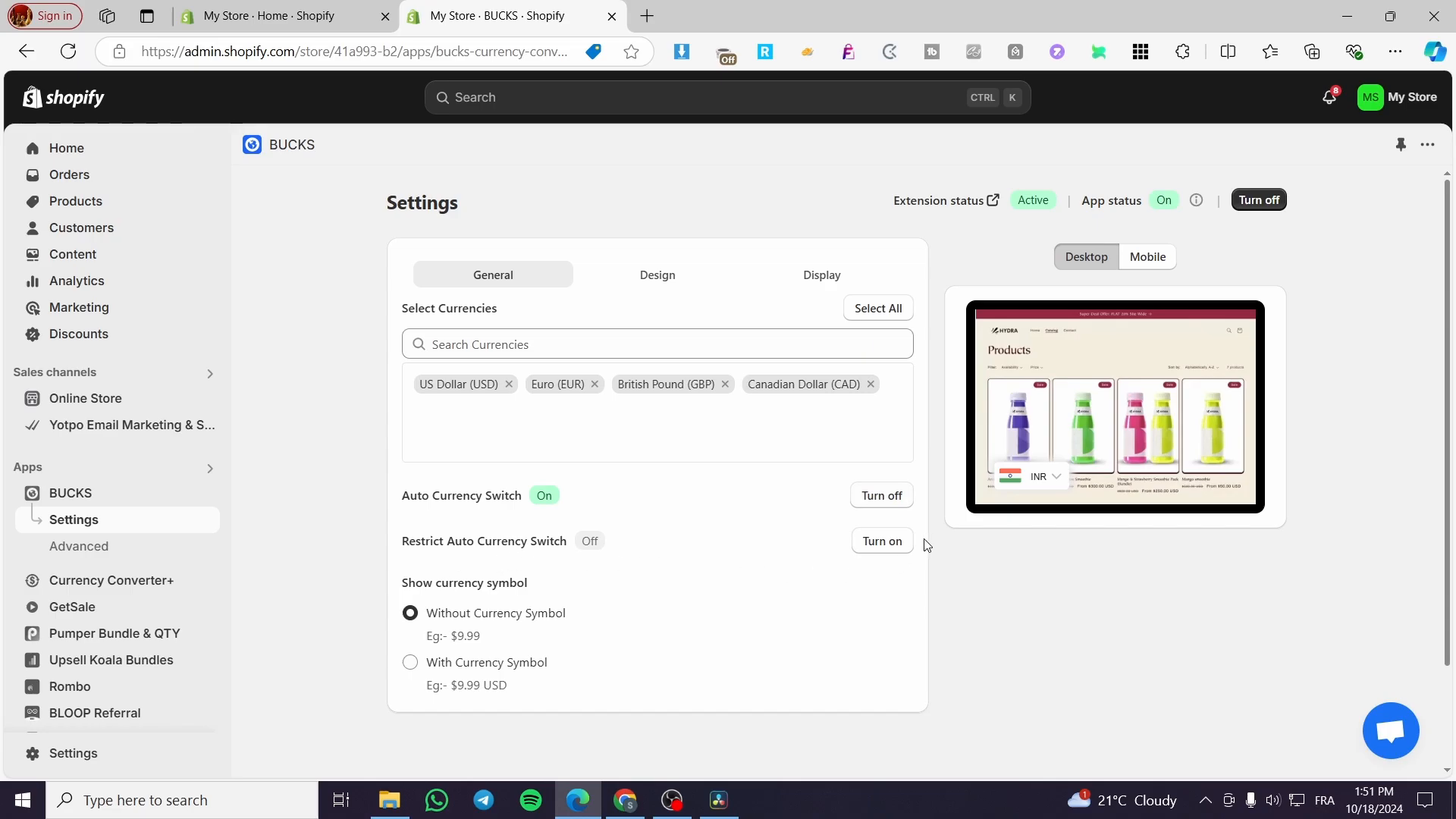
Set the currency symbol option to "With Currency Symbol" and review the flag, selector and theme design settings.
click(518, 673)
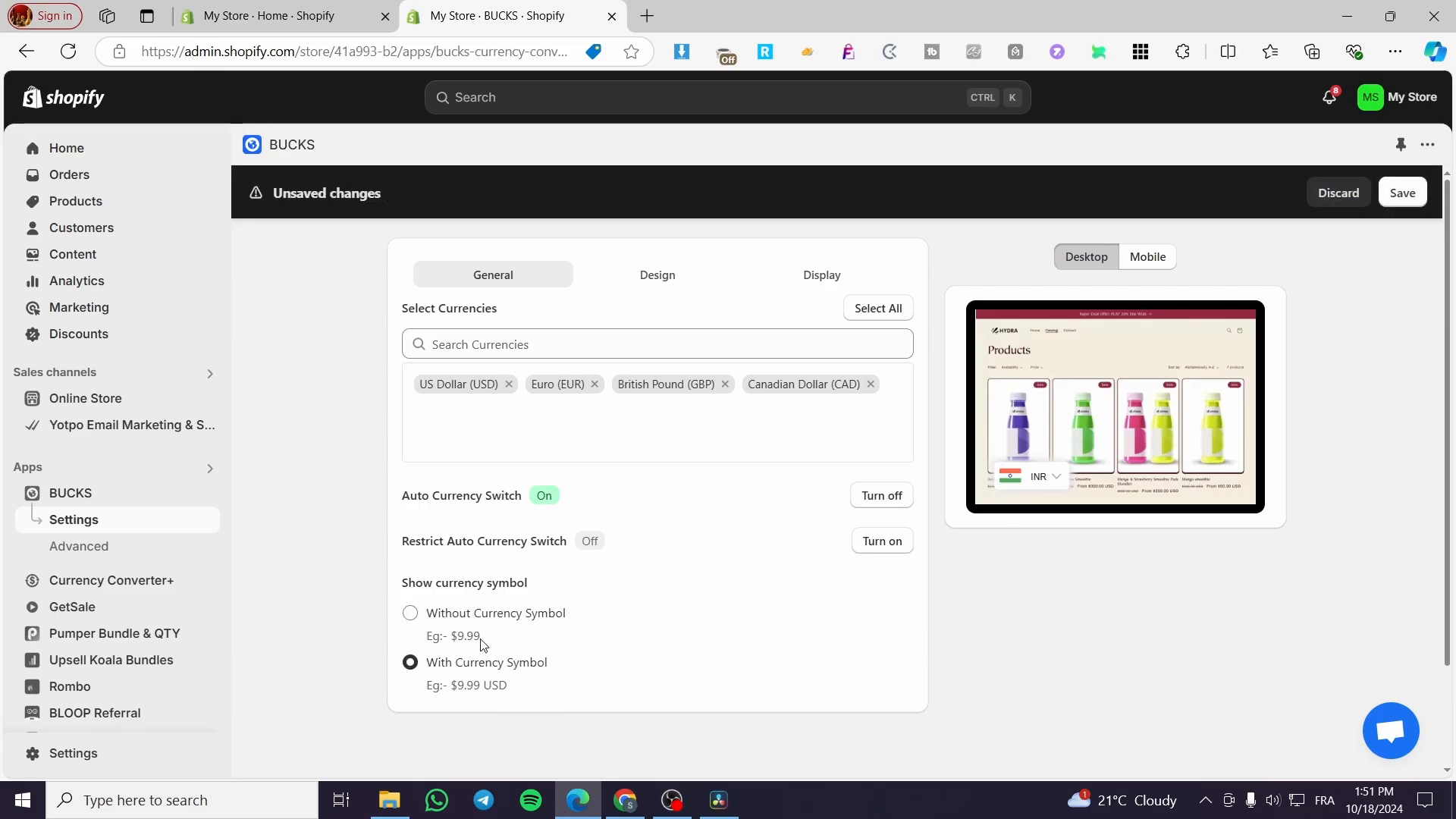
click(653, 280)
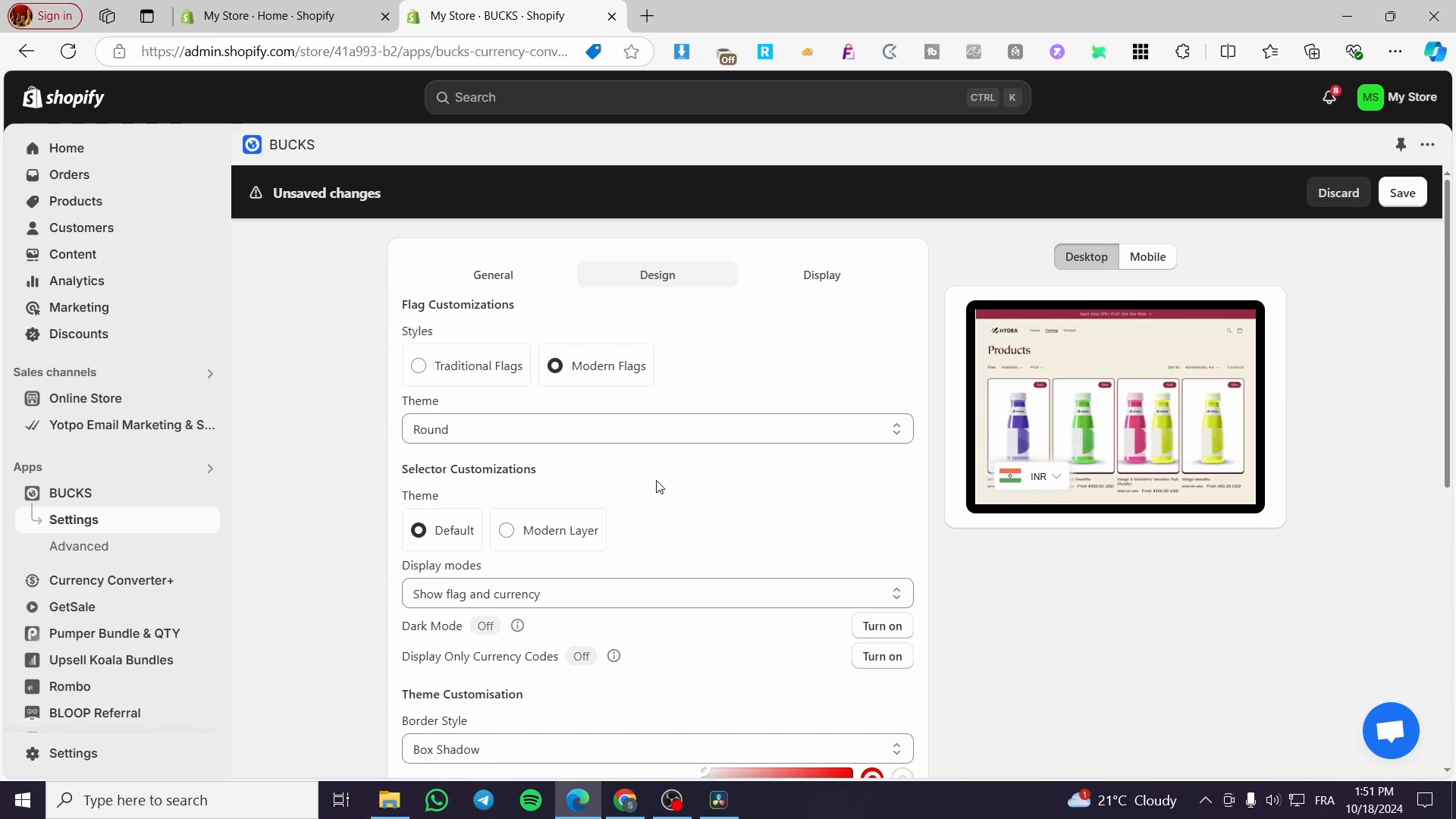
scroll(718, 573, down, 7)
scroll(445, 523, up, 7)
Review the display settings for the switcher's desktop and mobile position and the drop-down placement.
click(837, 280)
scroll(718, 406, down, 4)
scroll(718, 406, up, 4)
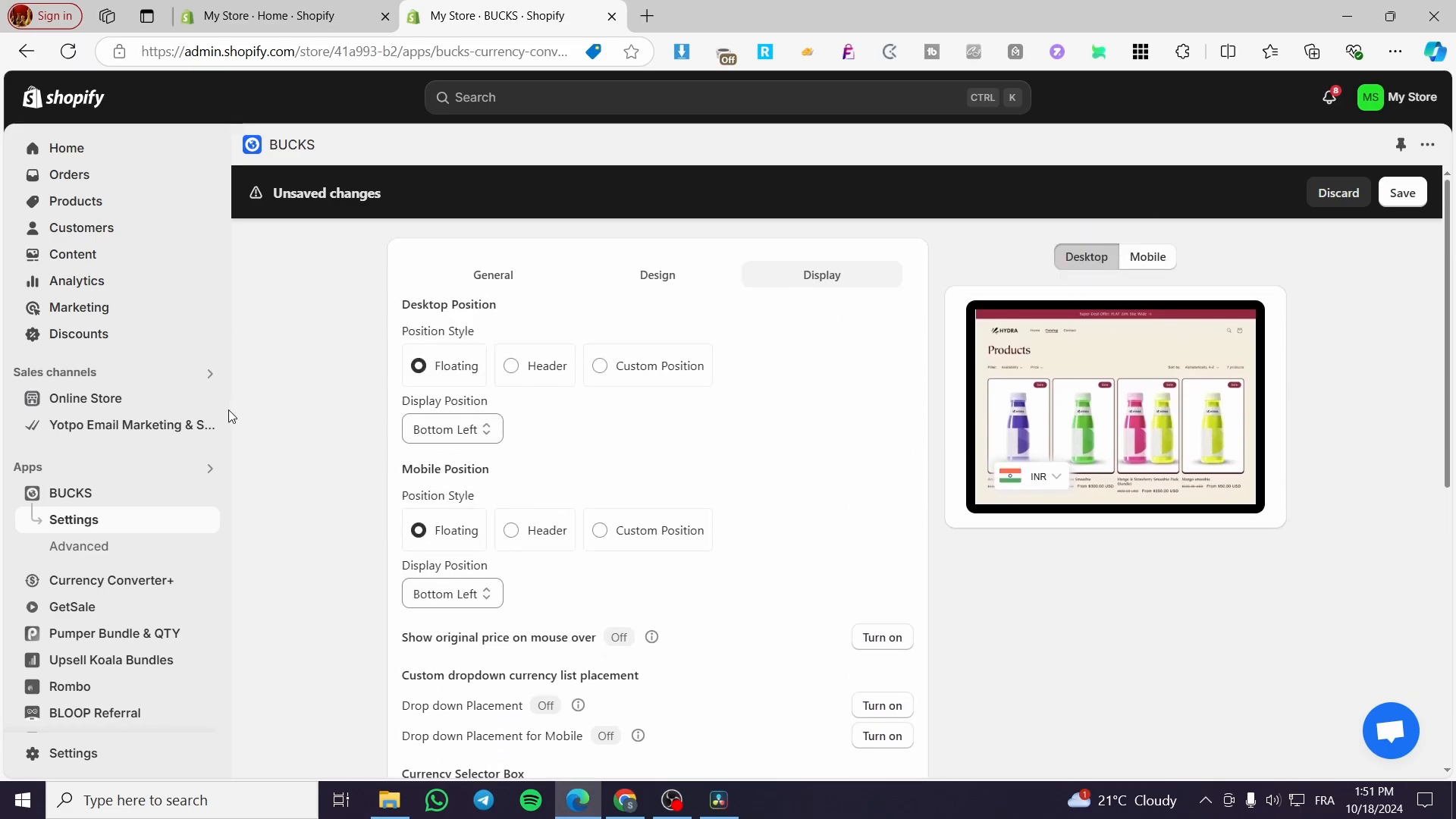